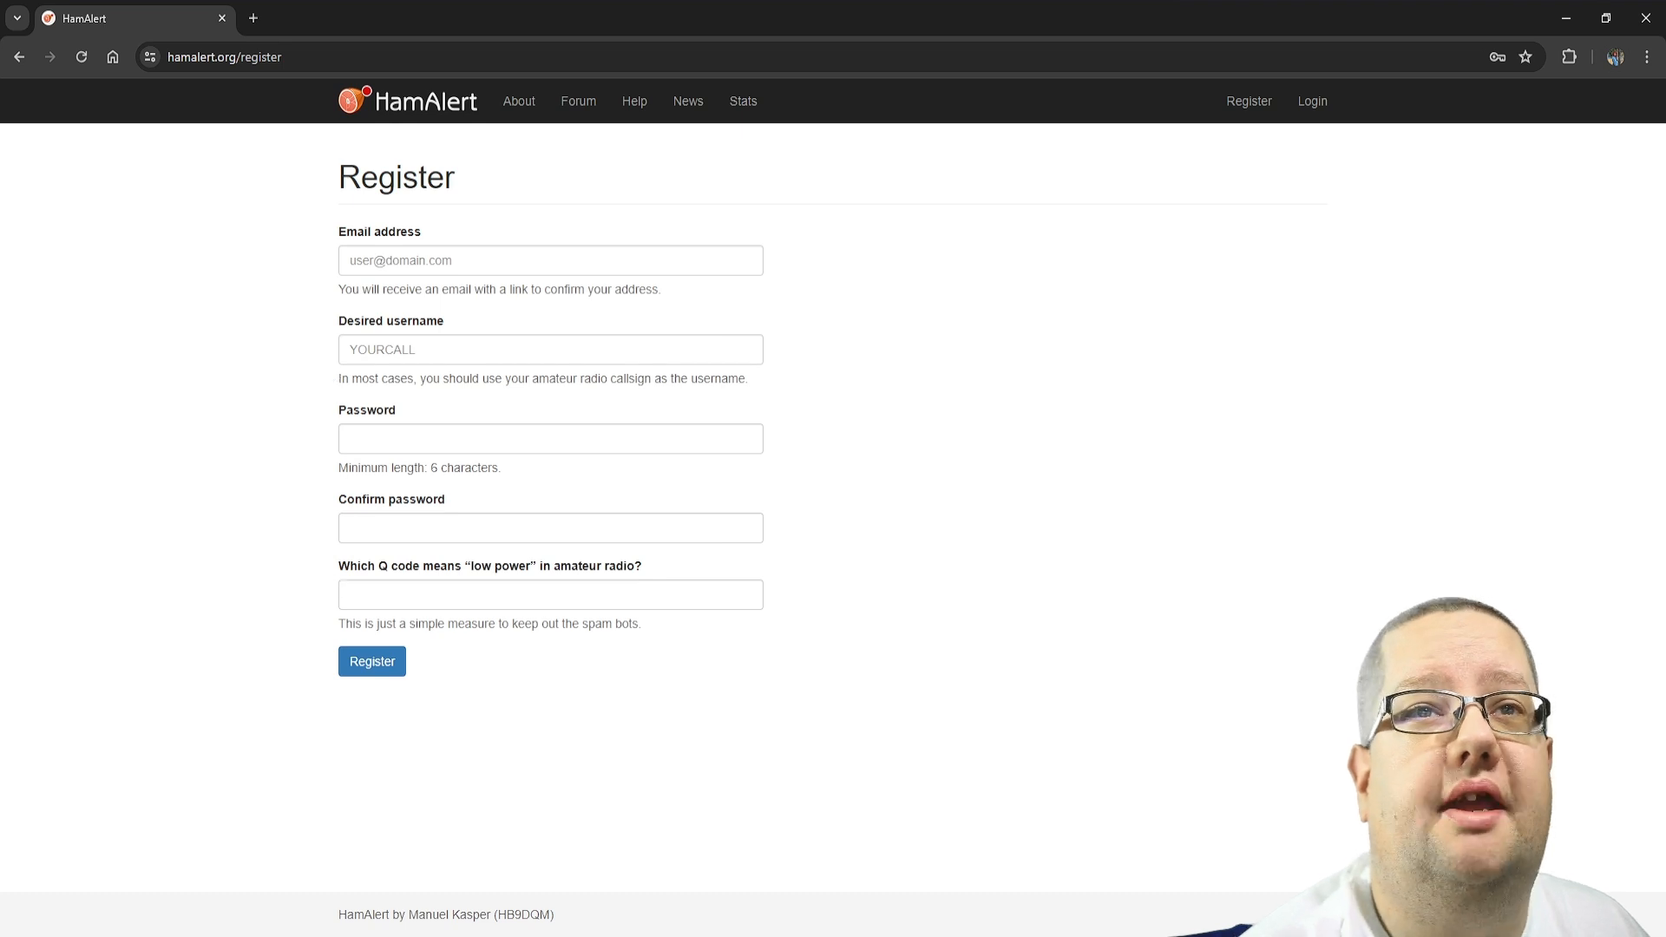
Review the Q code question on the account registration form, and go back from that page
left_click_drag(339, 565, 640, 577)
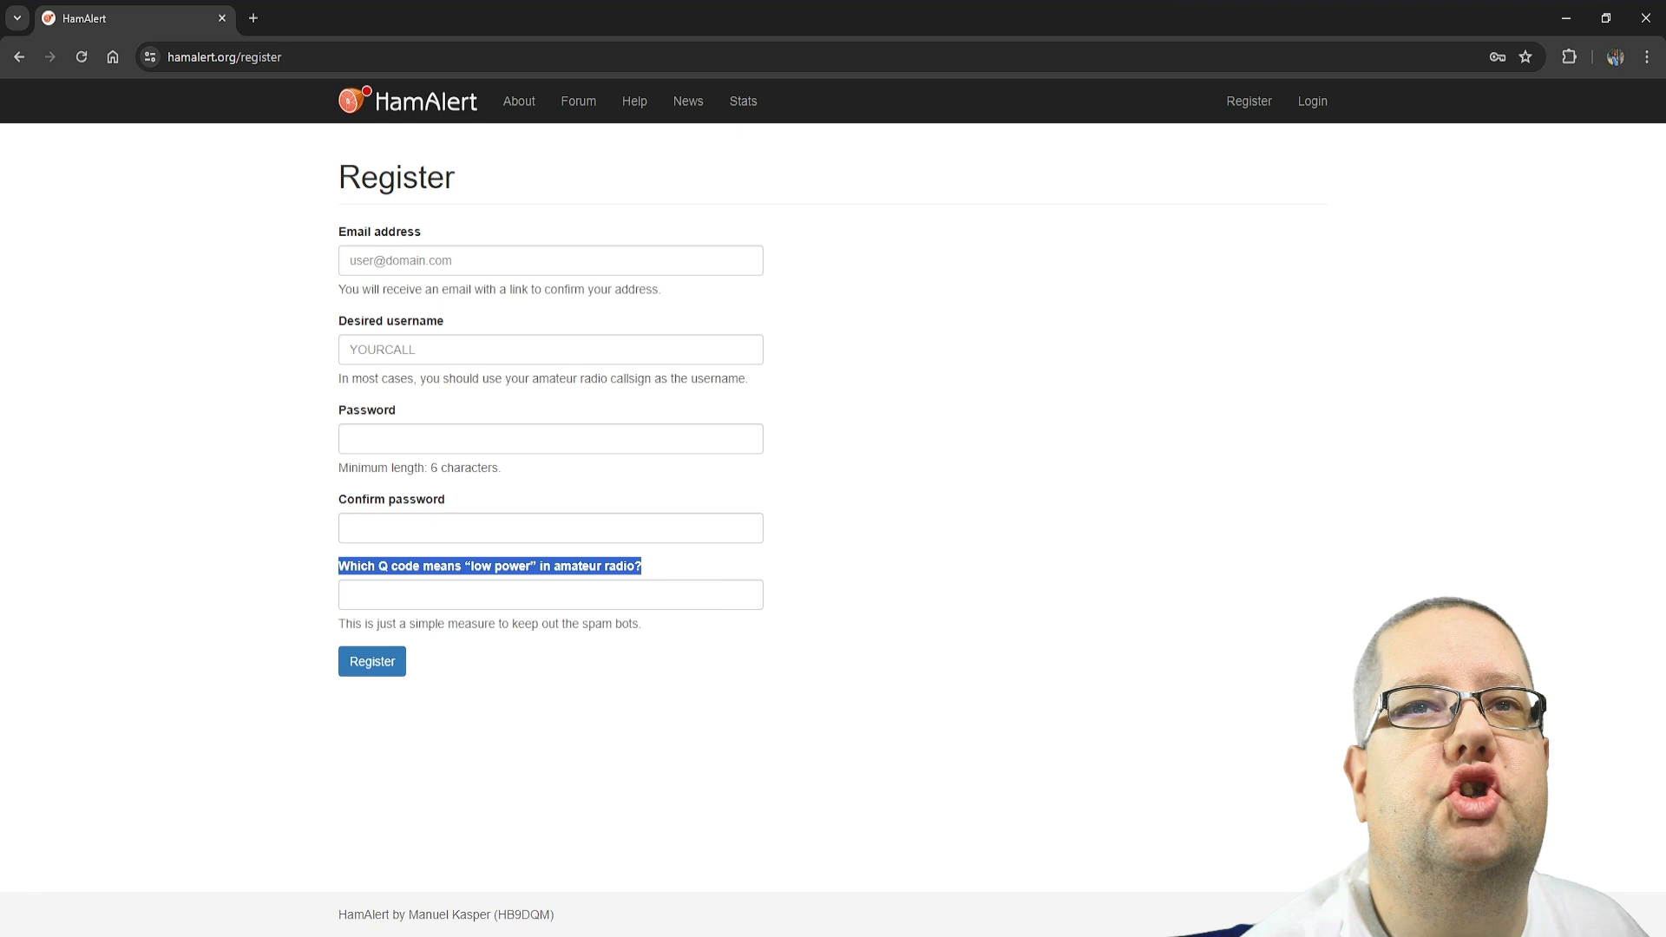
left_click(299, 536)
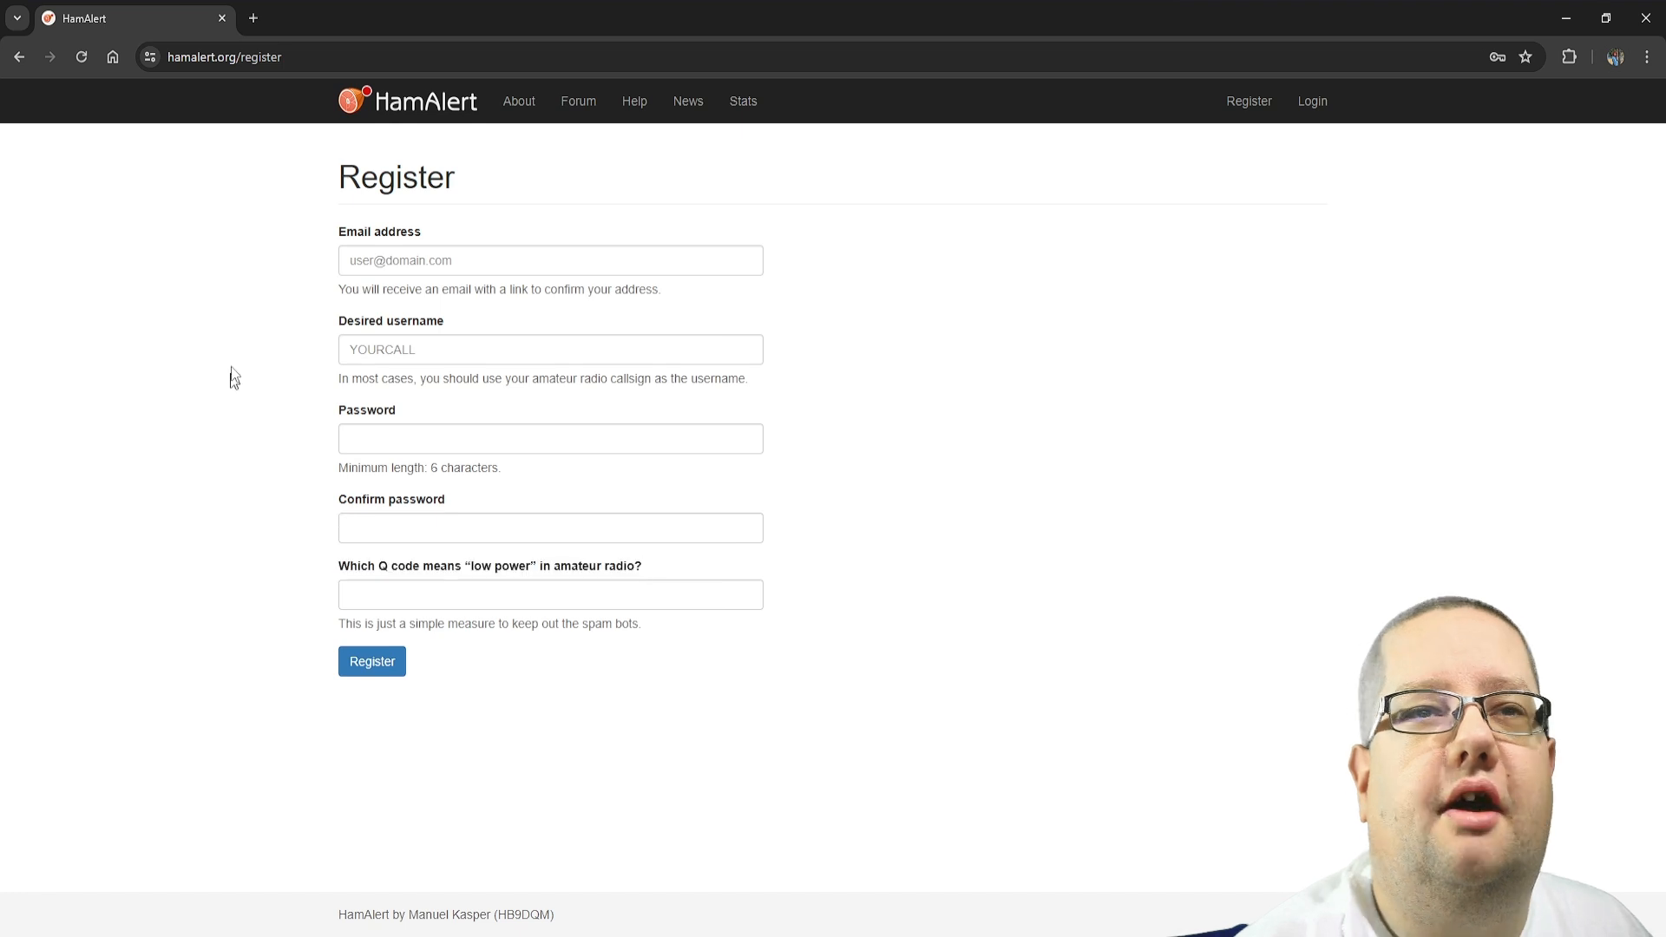
left_click(14, 56)
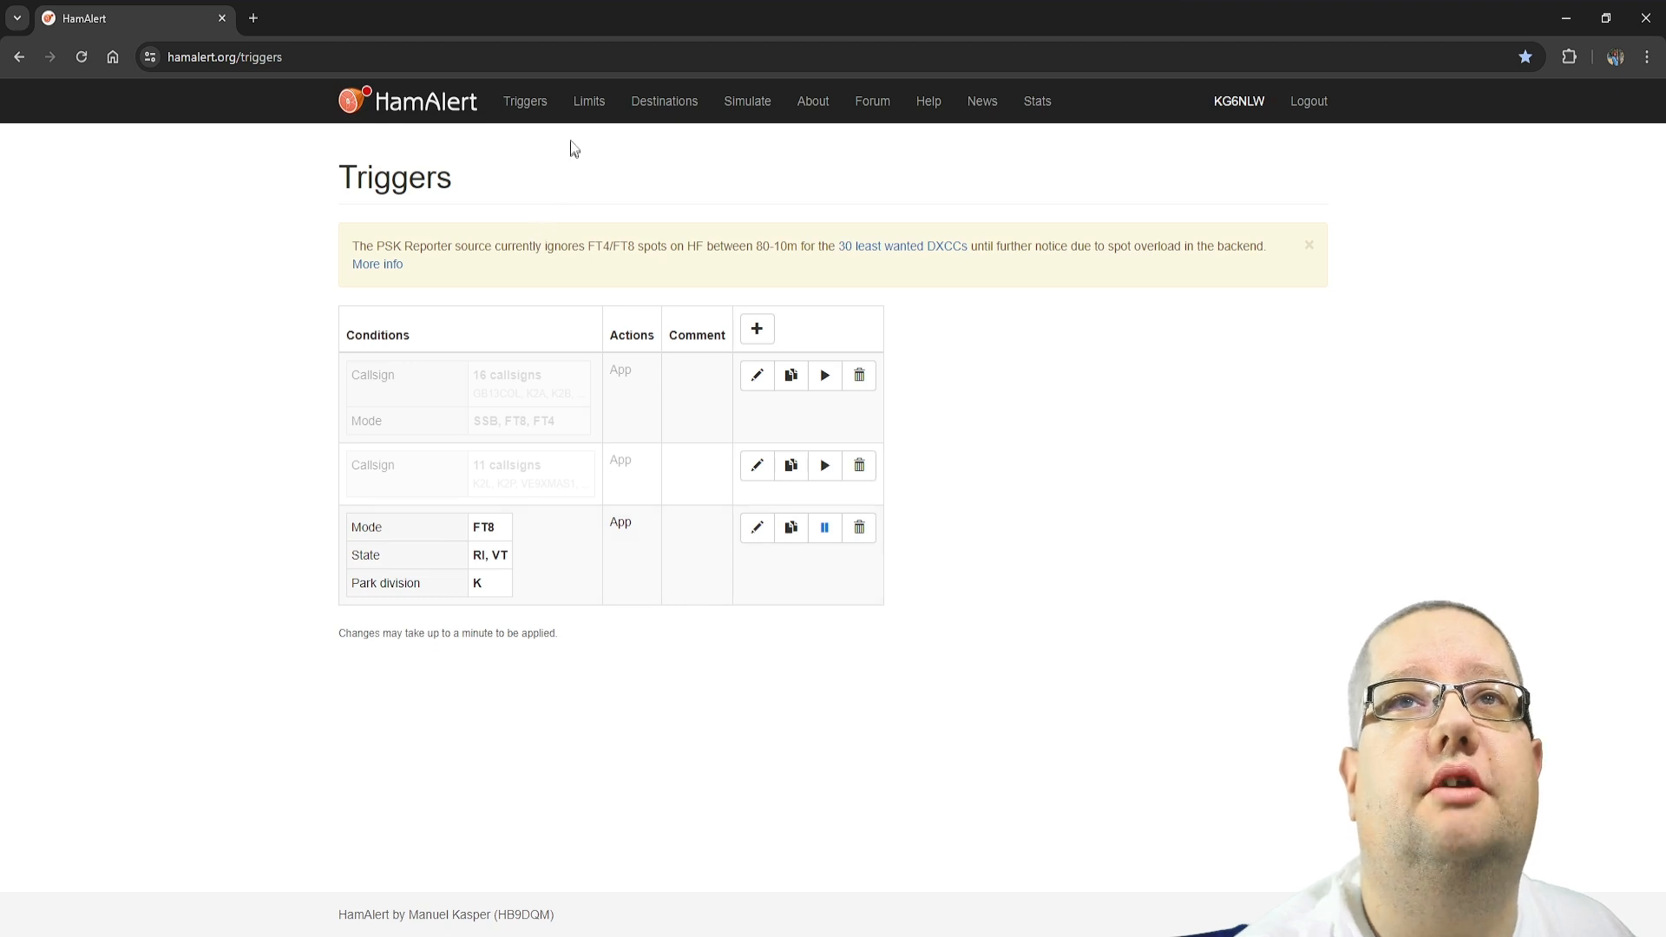
View the Limits and Destinations pages, and return to the Triggers page to look over the existing triggers
left_click(582, 108)
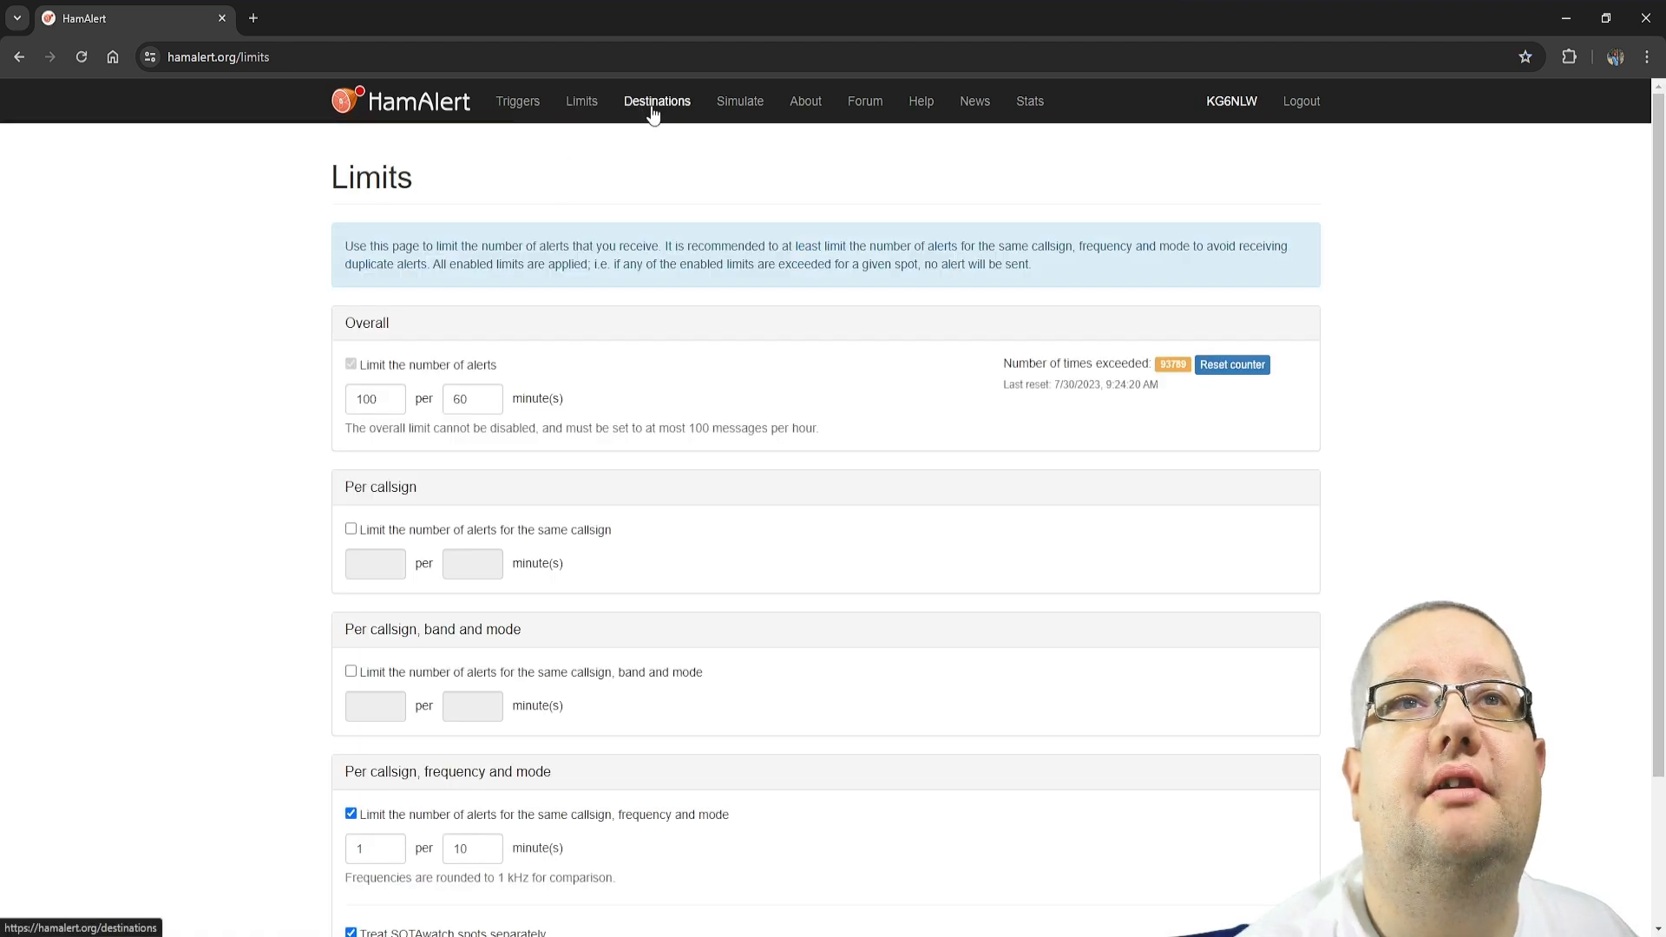
left_click(652, 108)
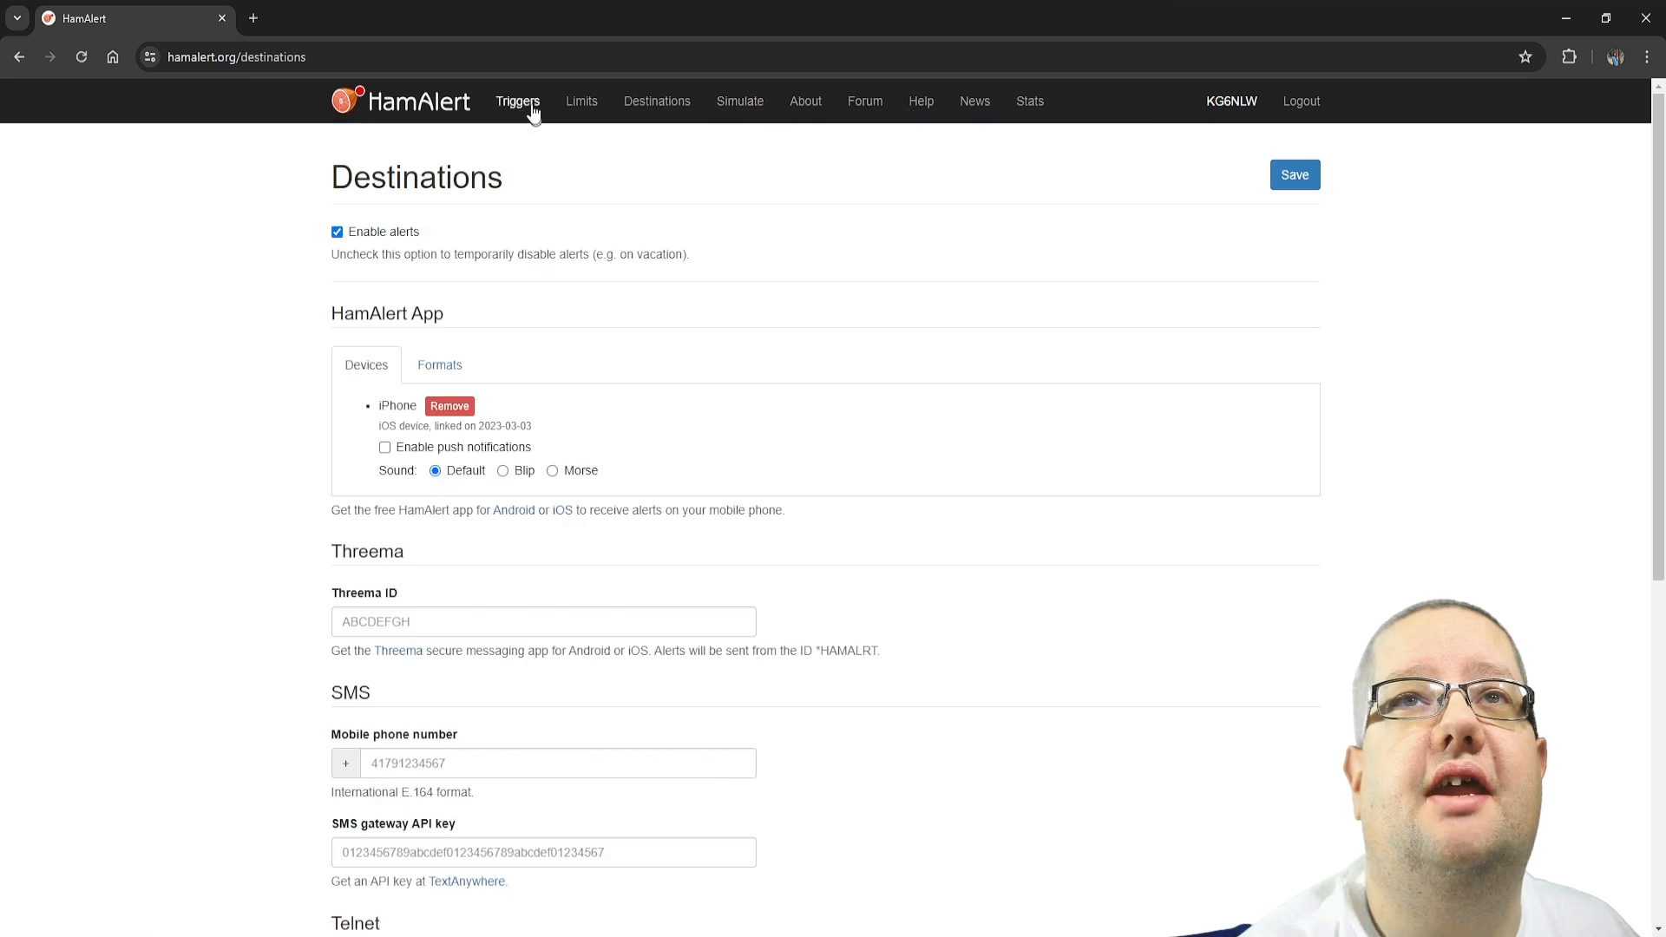
left_click(530, 108)
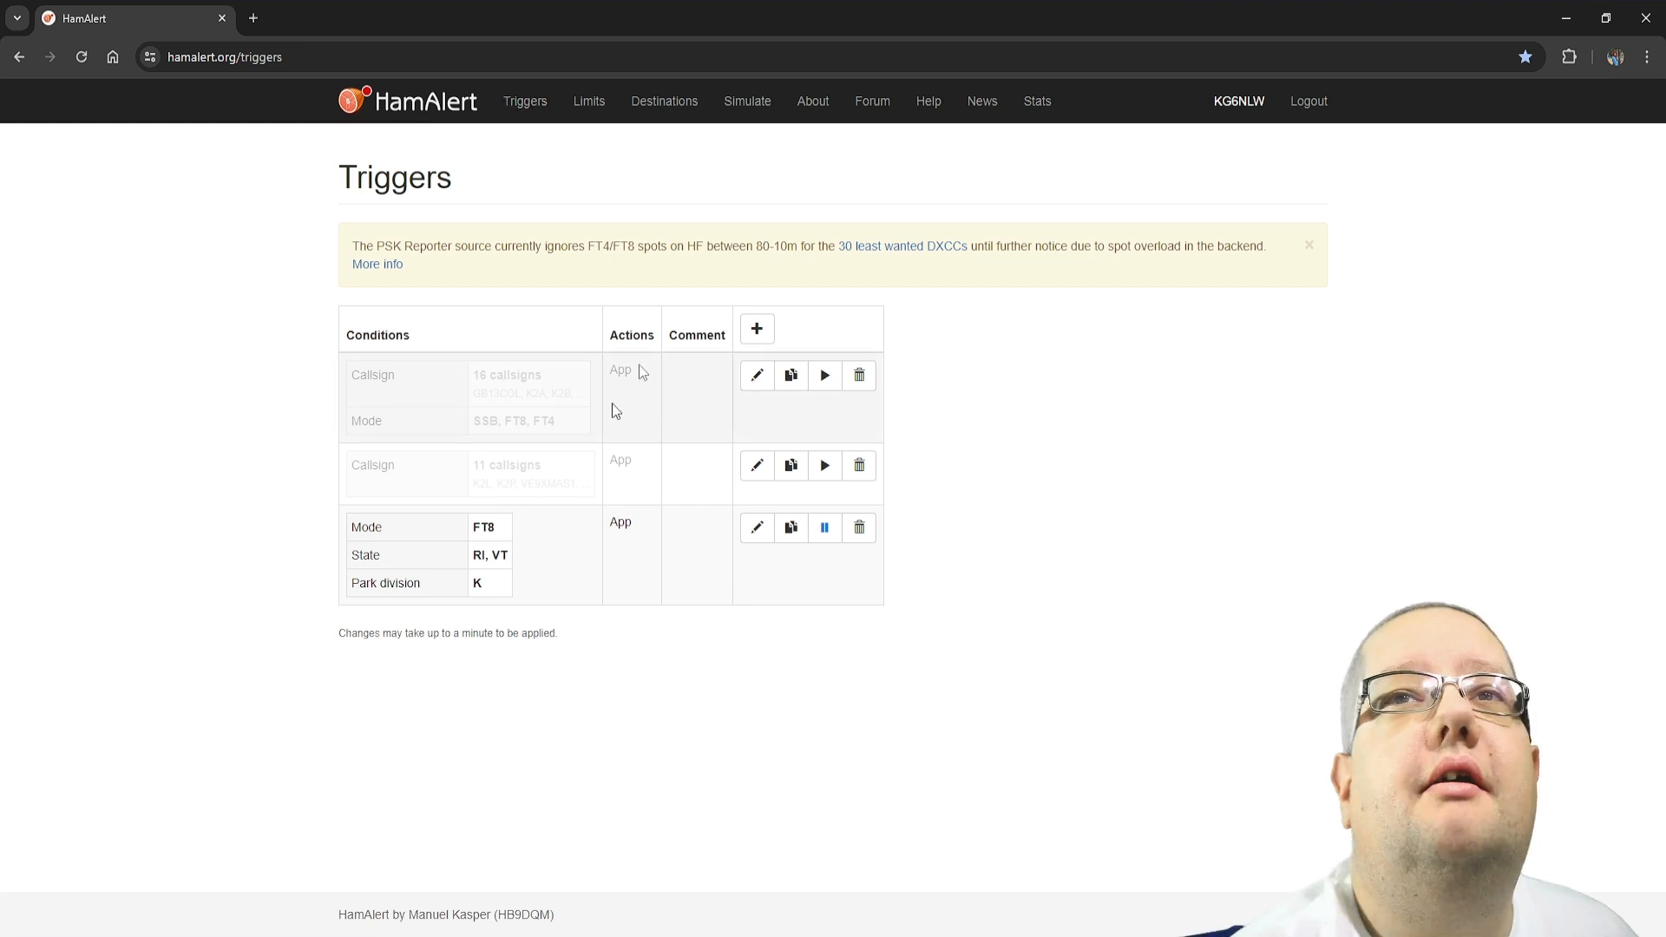
left_click_drag(351, 371, 612, 538)
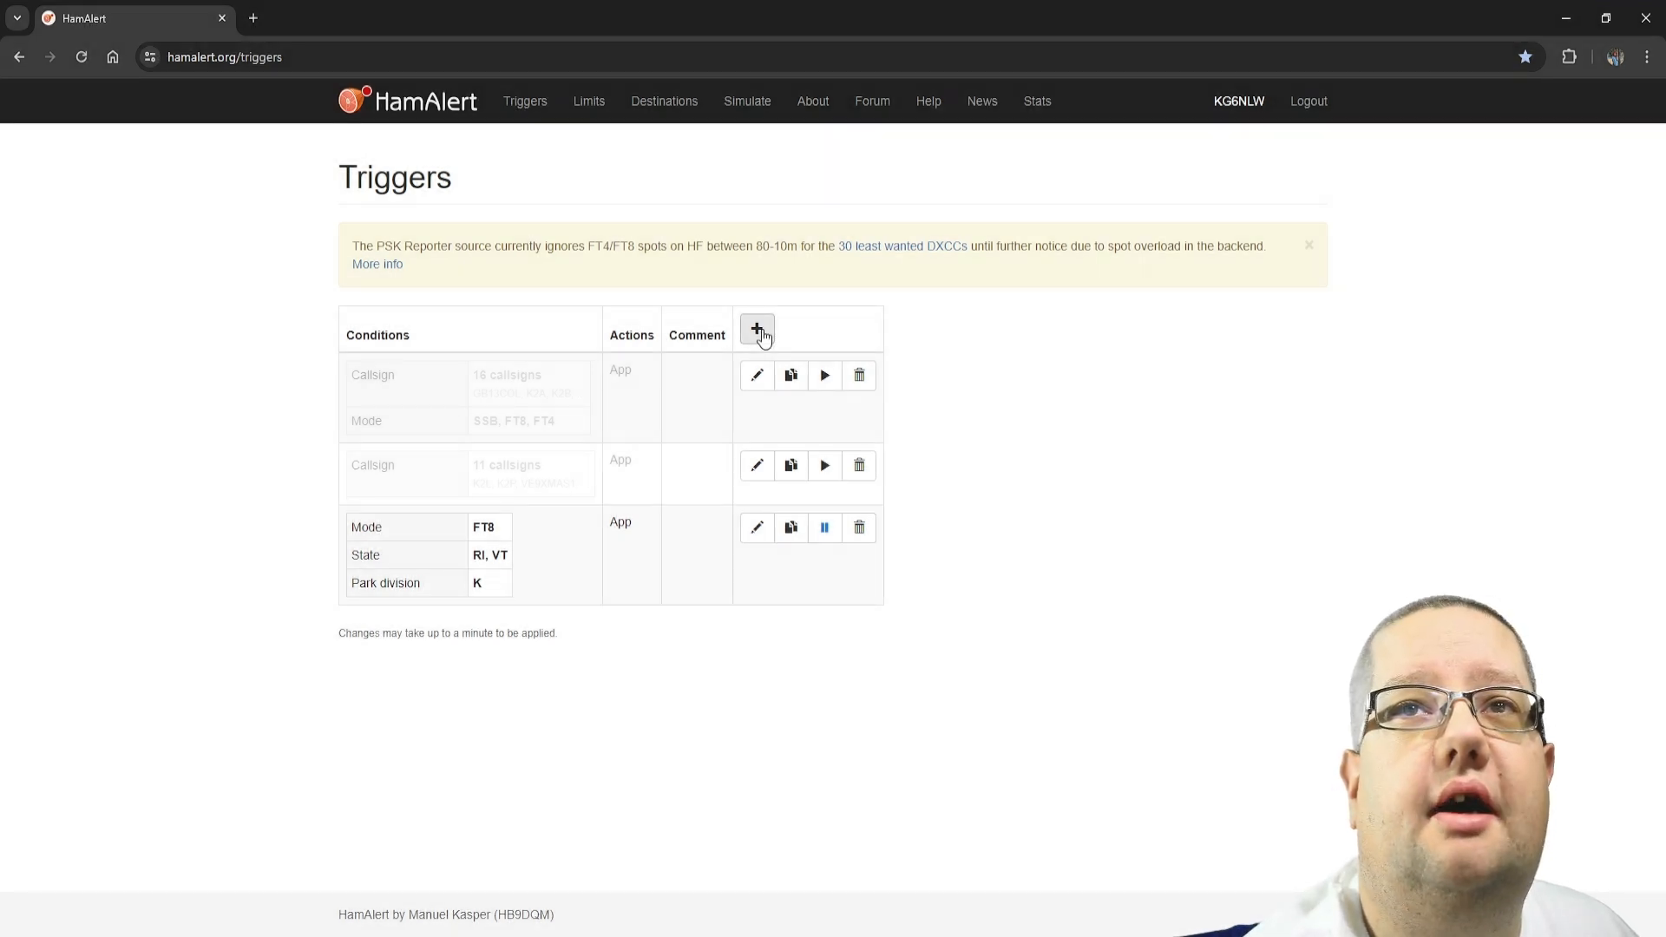
Create and save a new trigger with the Park division condition set to US and App as its action
left_click(759, 331)
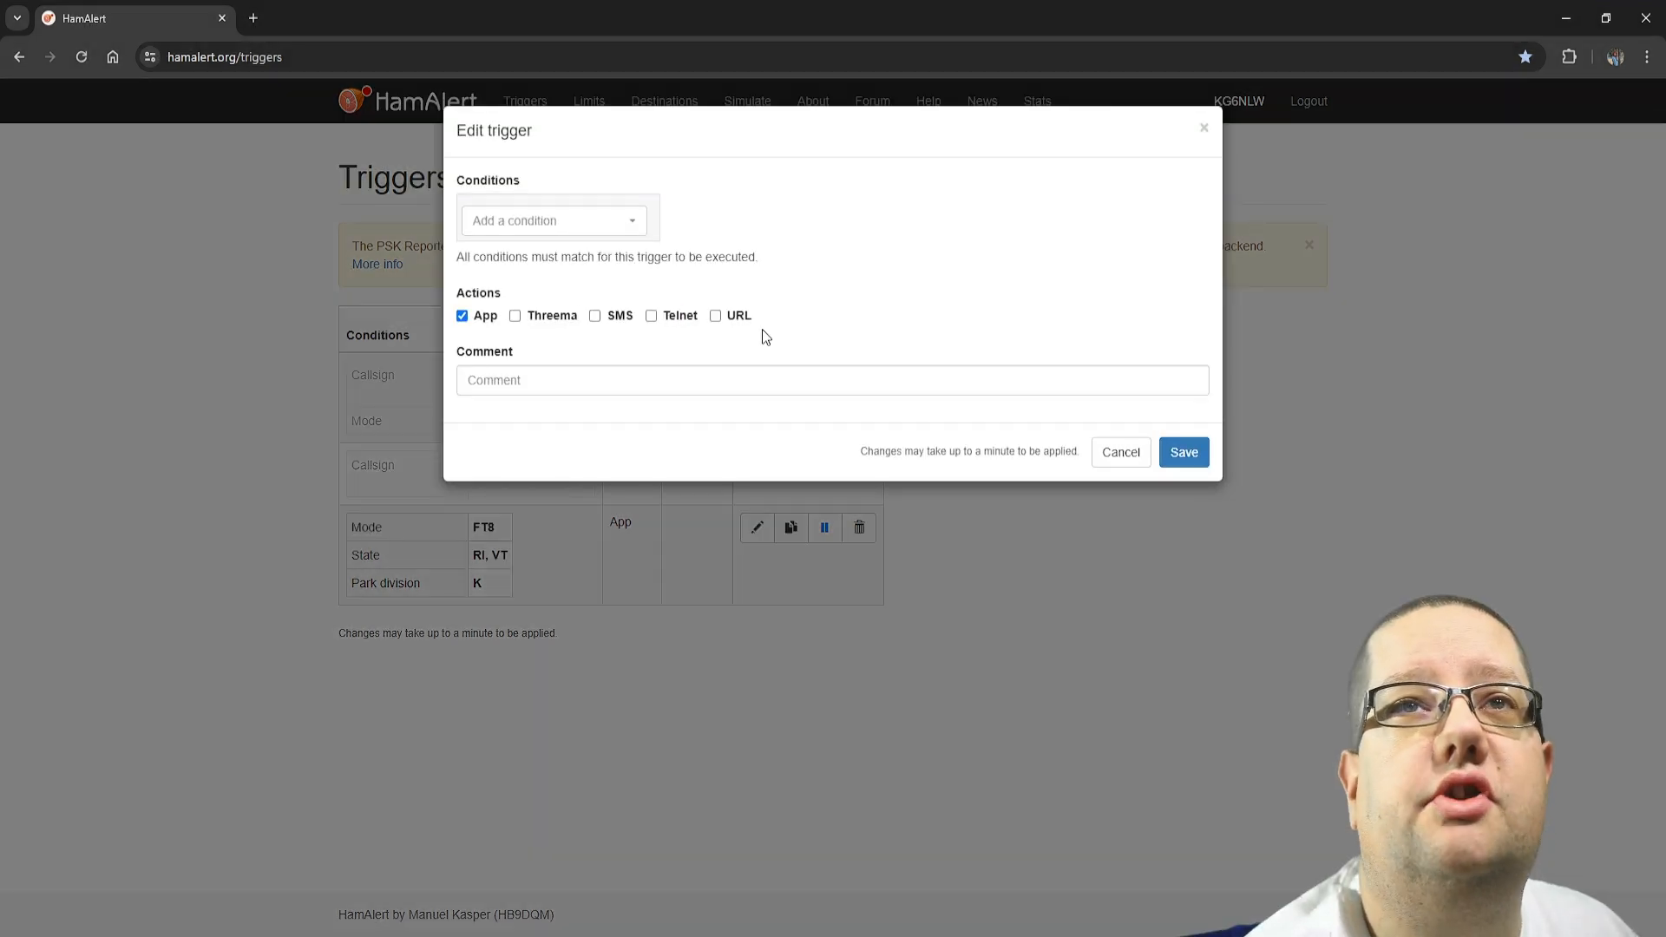
left_click(603, 227)
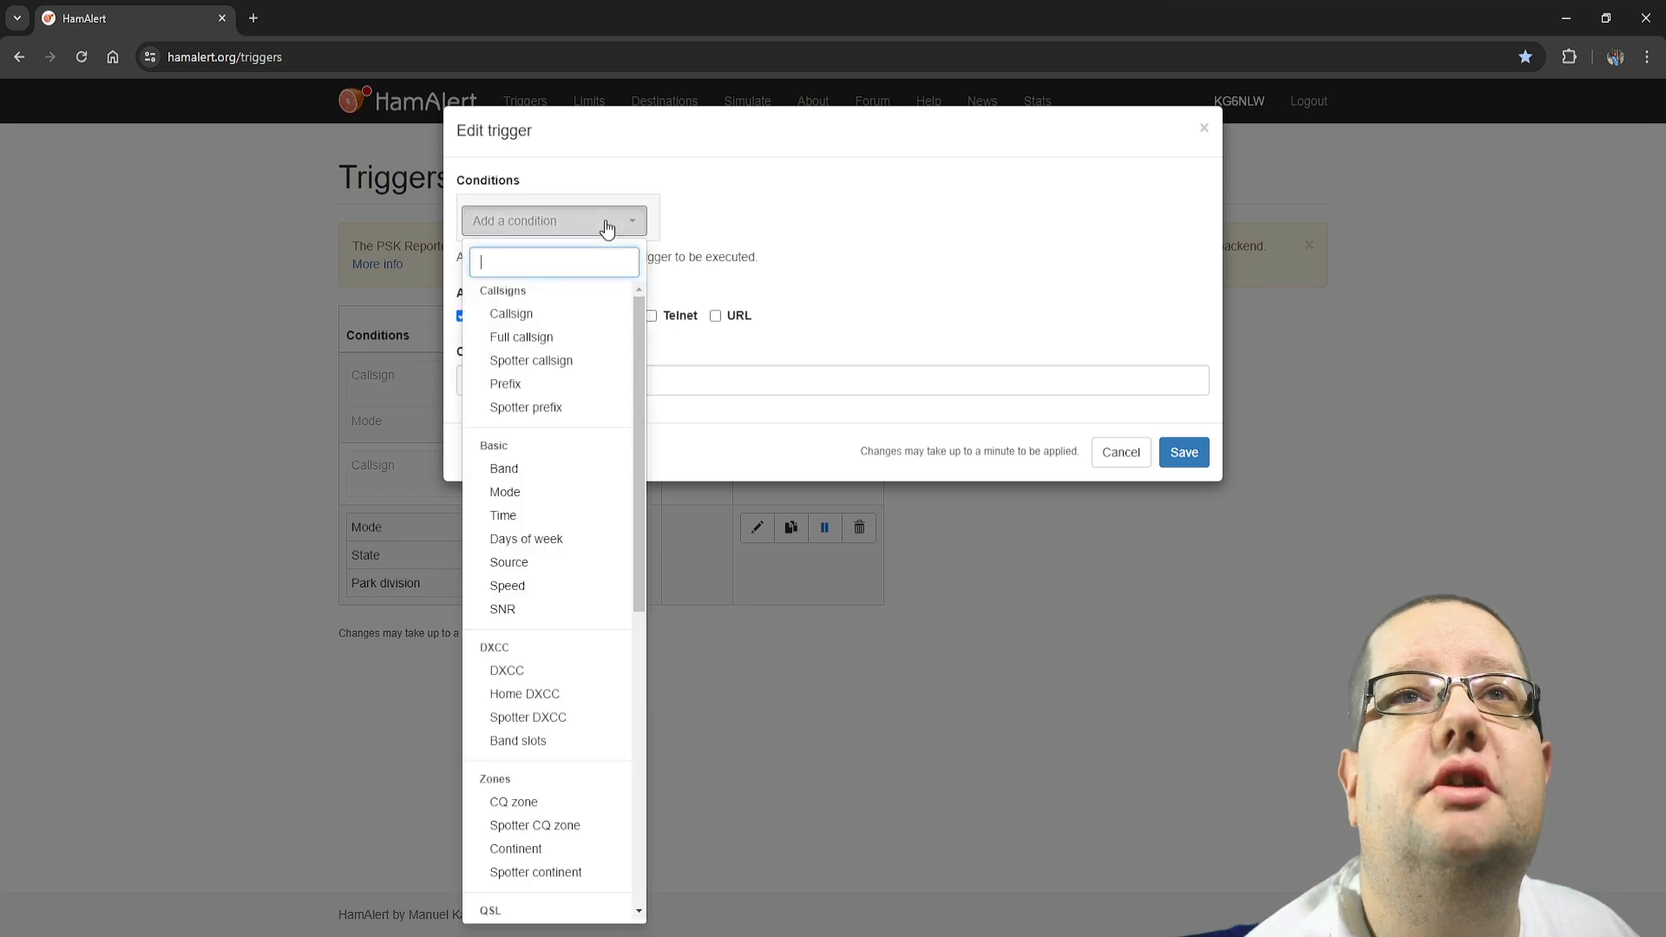
left_click_drag(636, 529, 637, 837)
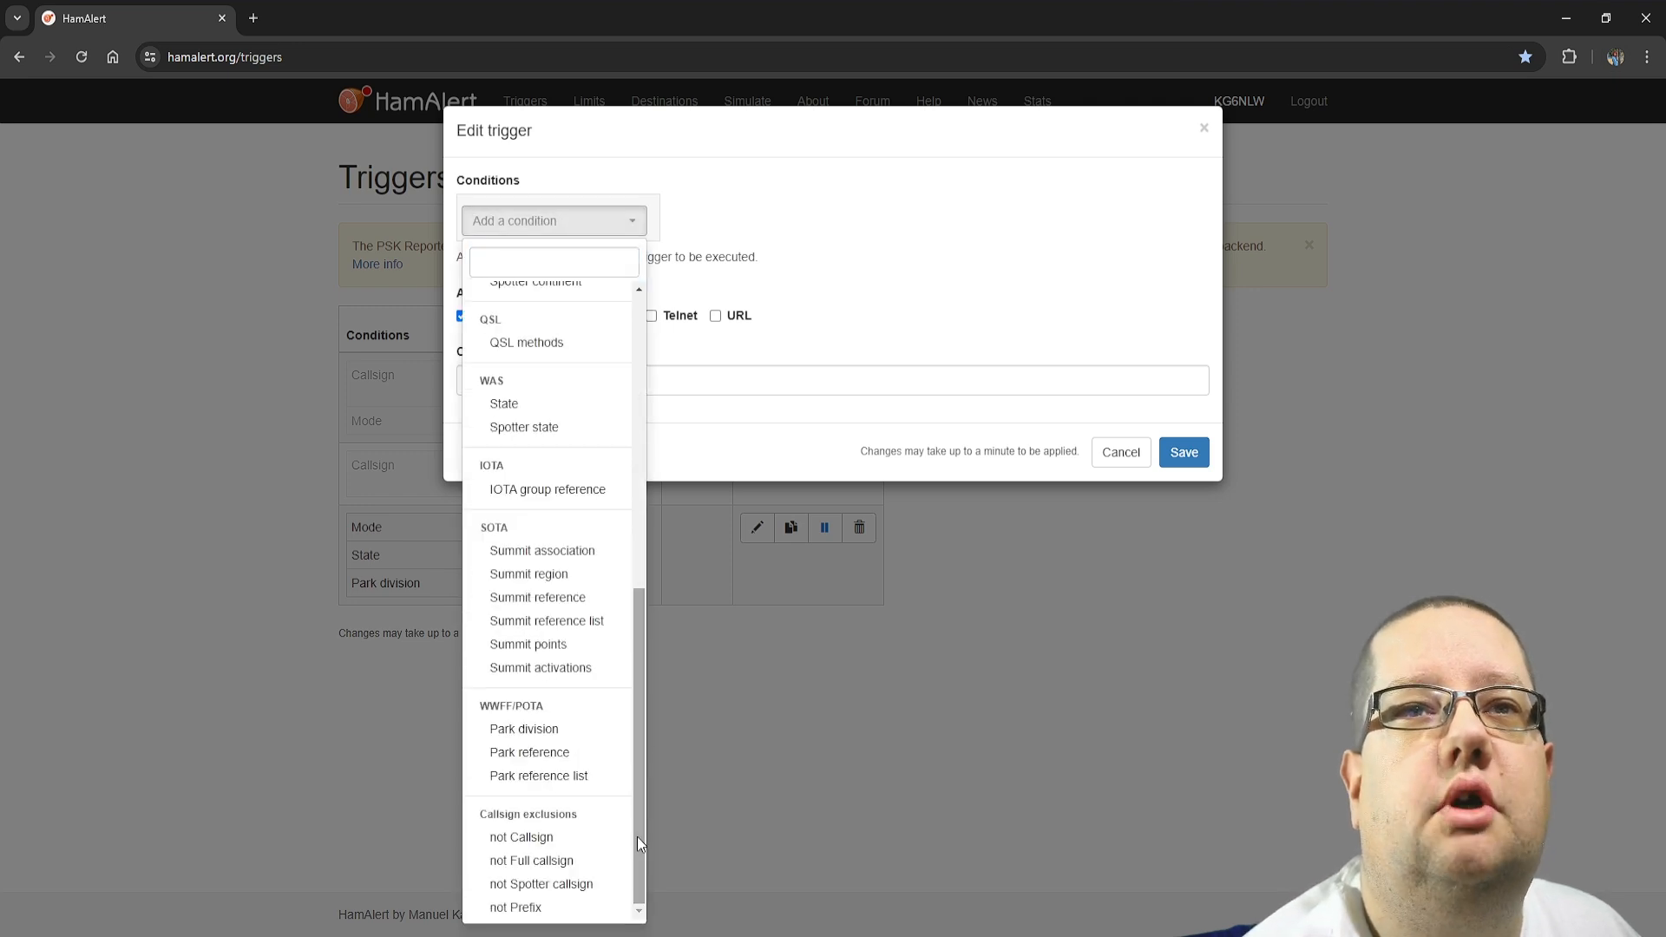
left_click(524, 731)
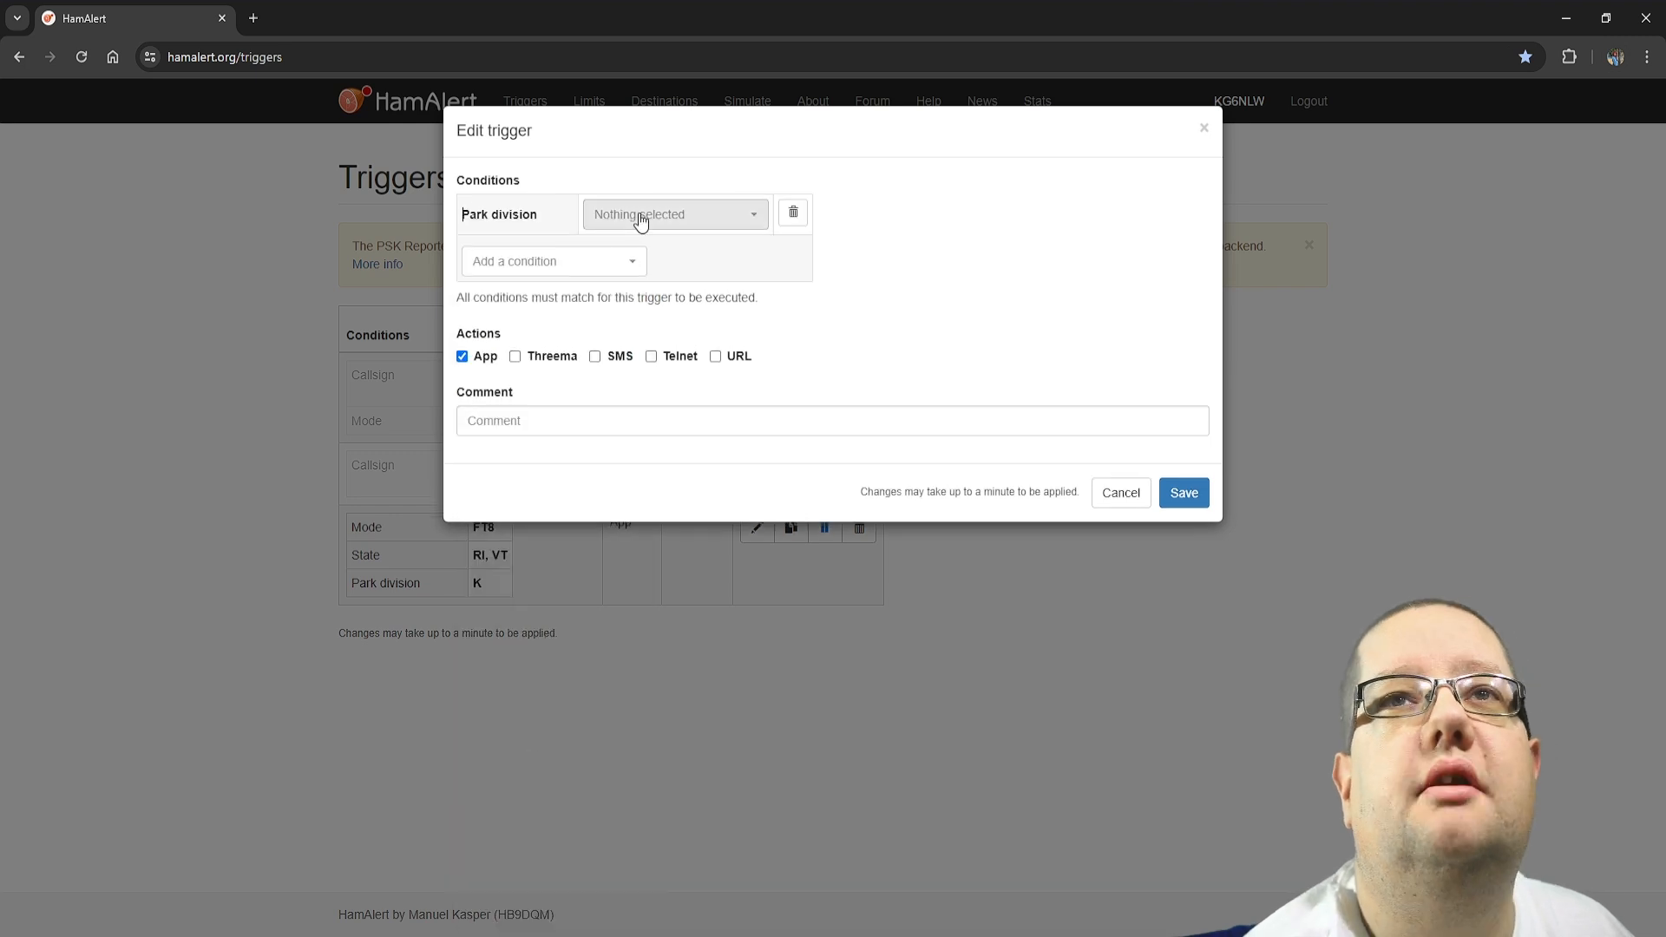
left_click(638, 221)
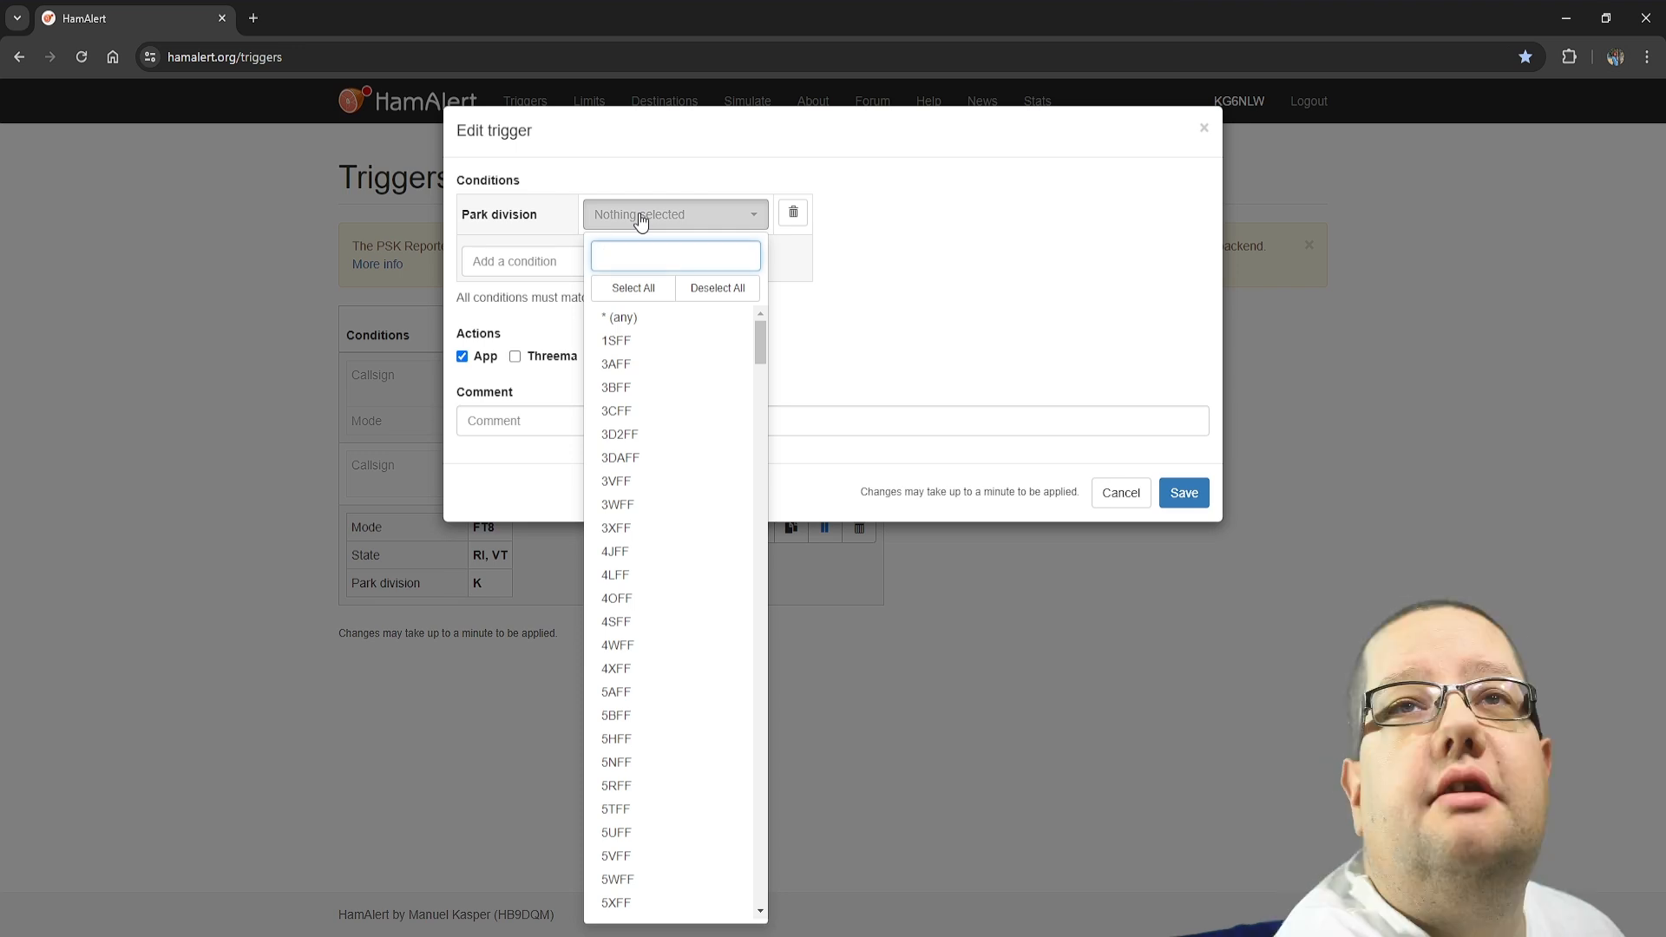
type("US")
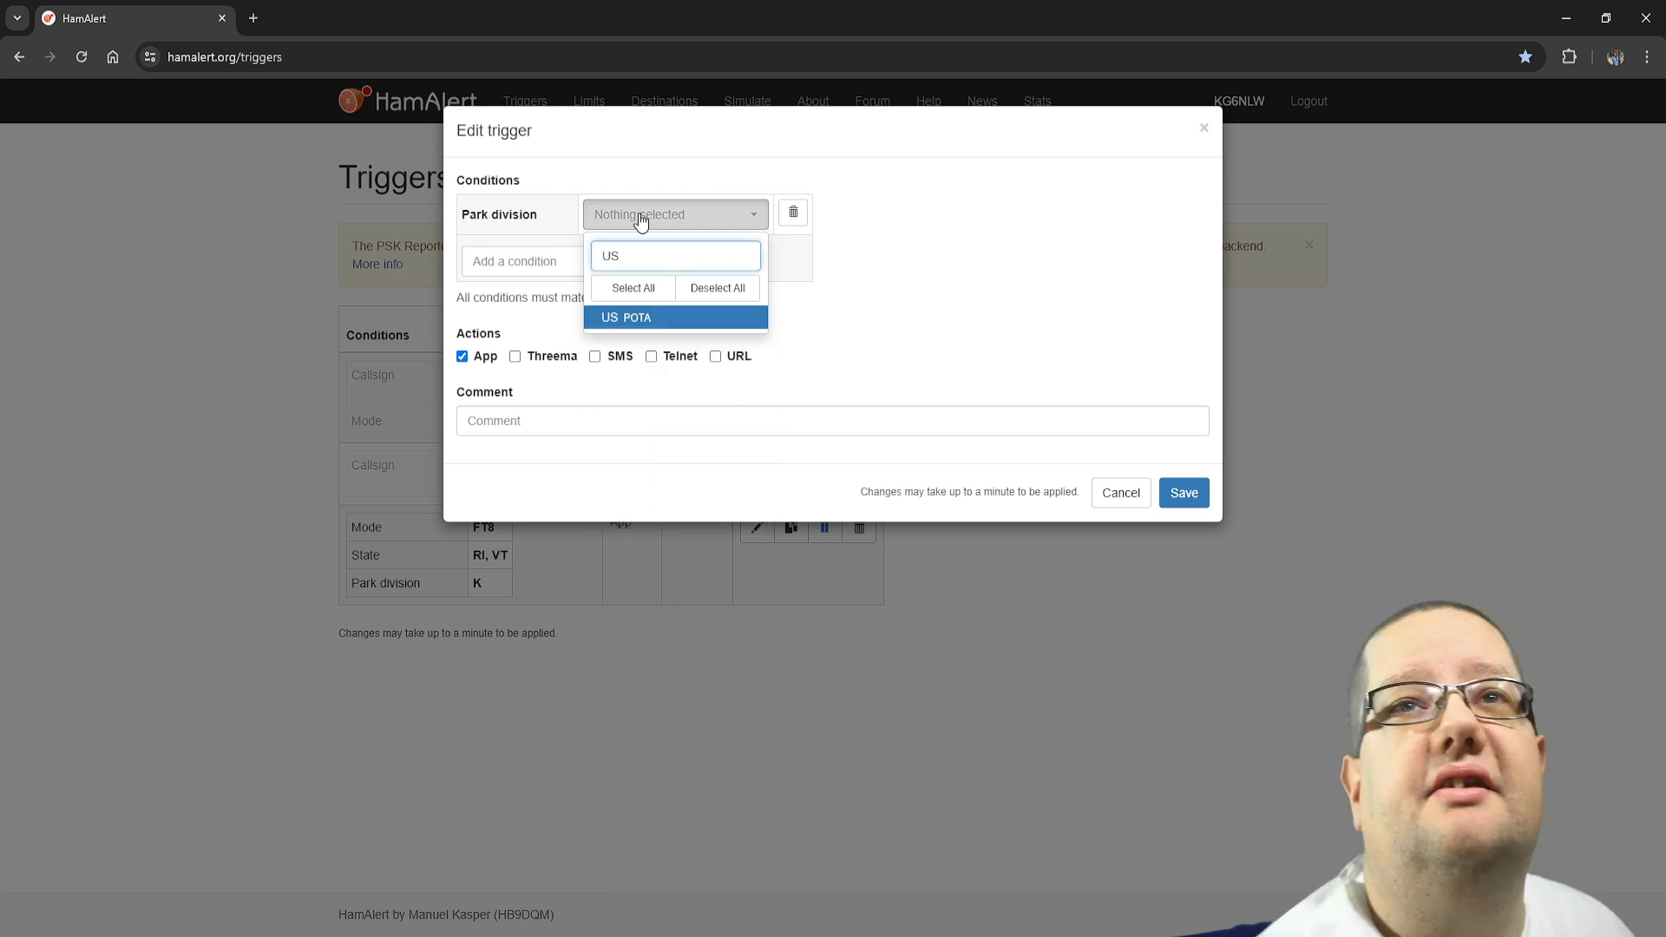
left_click(652, 319)
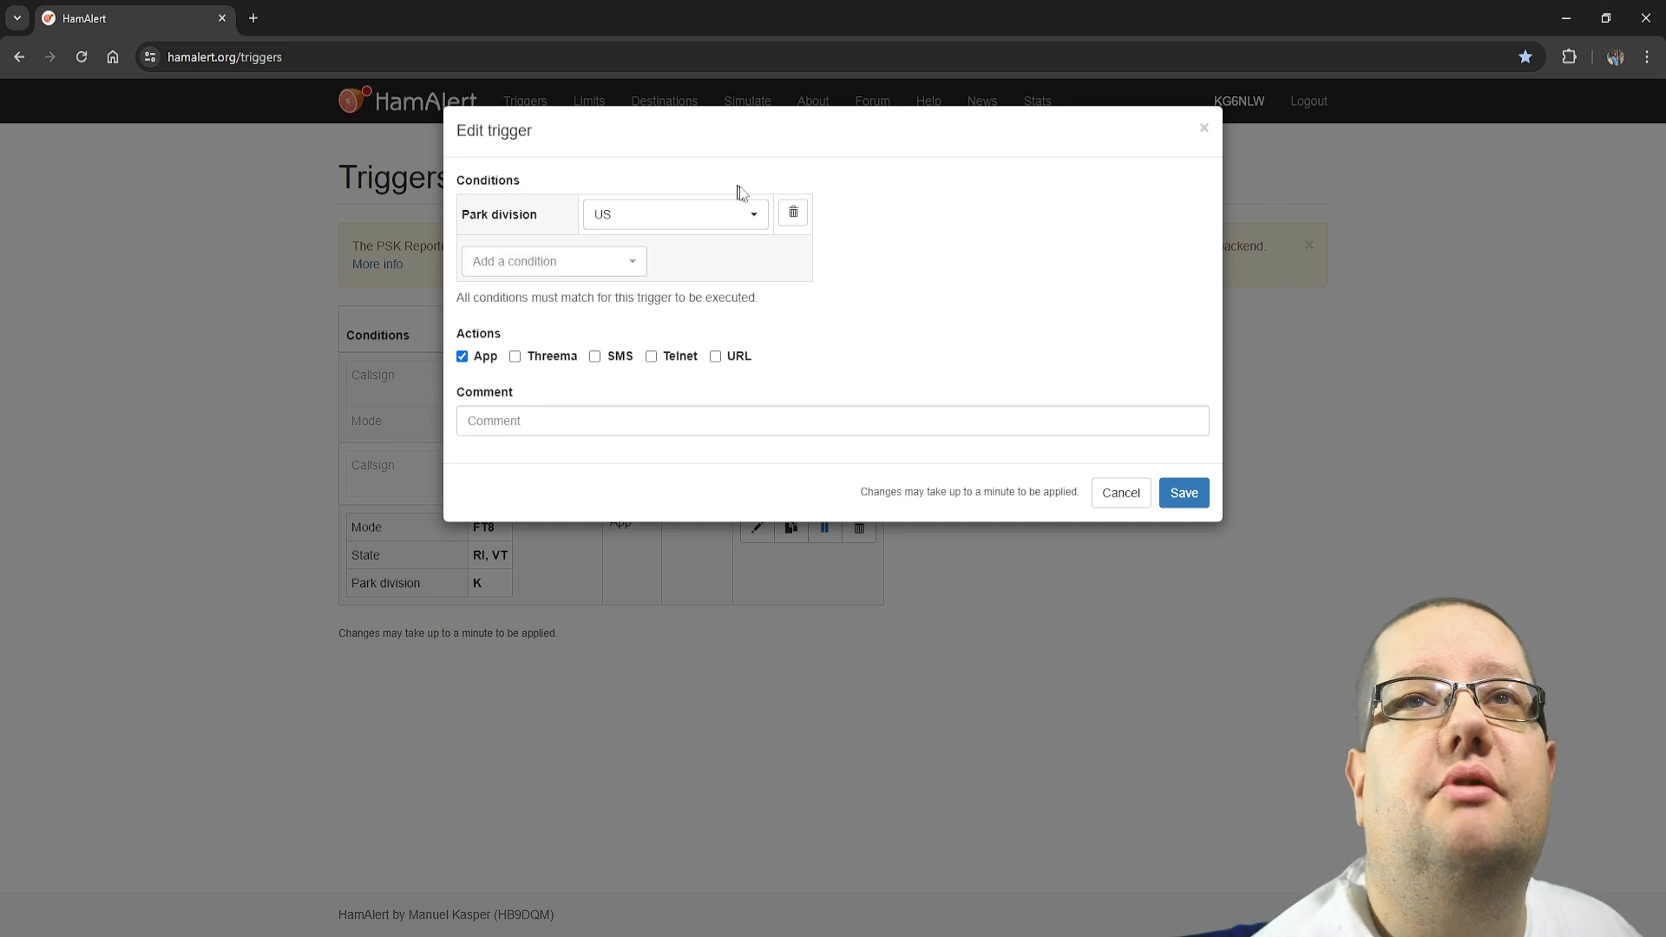
left_click(1190, 492)
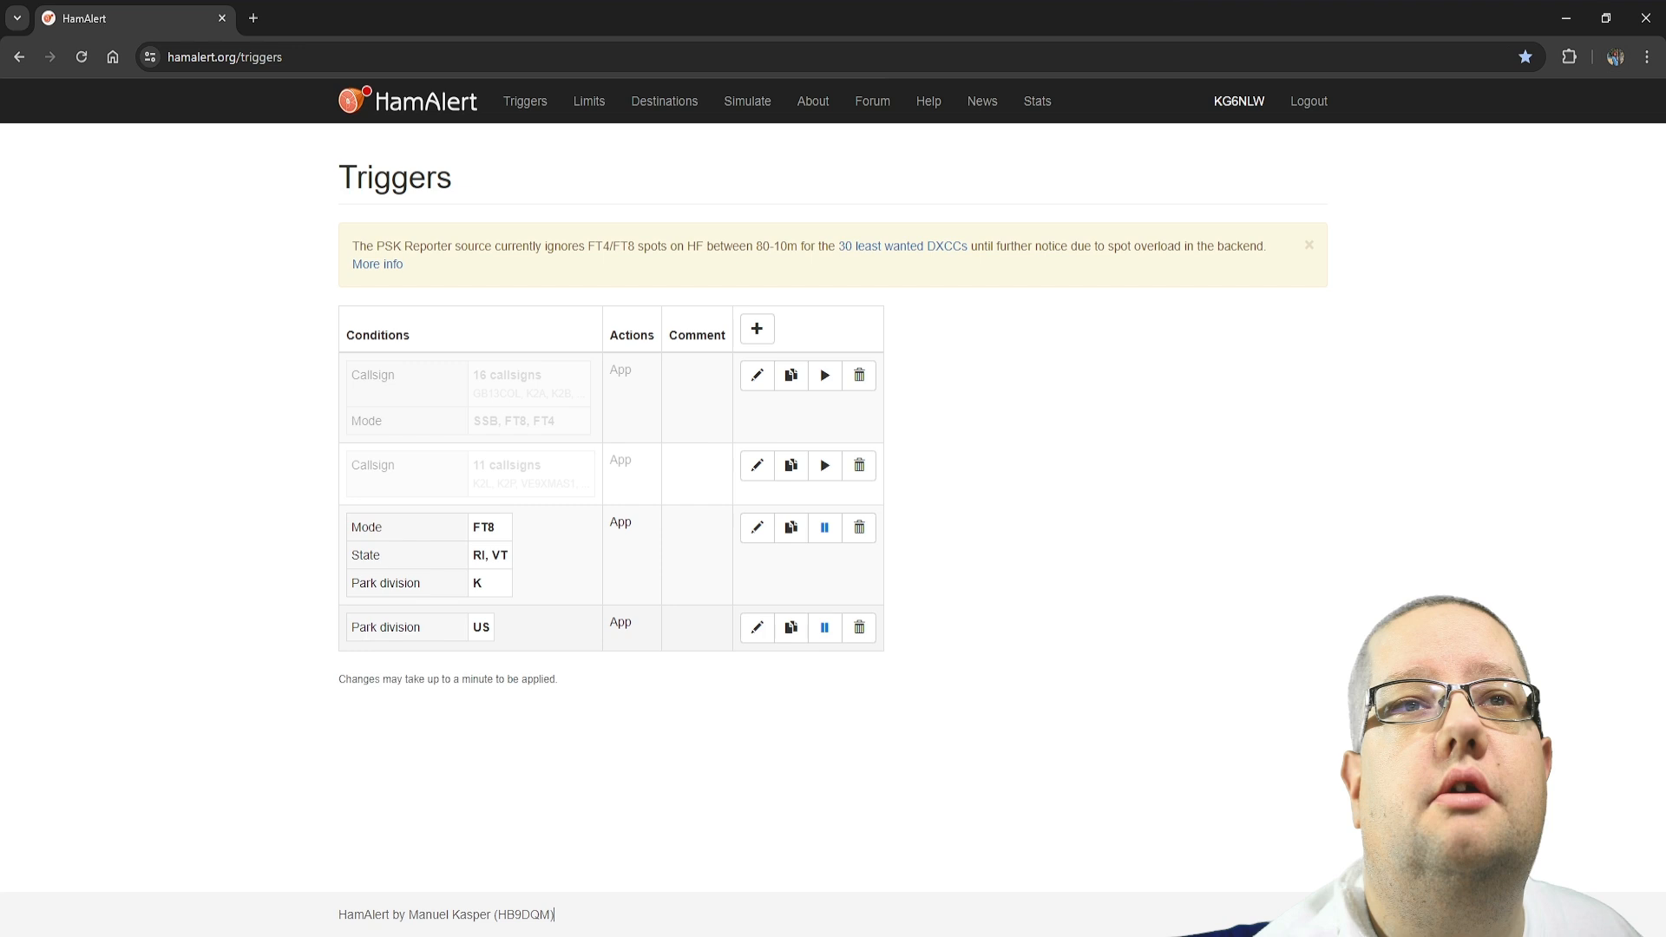
left_click_drag(365, 628, 658, 631)
left_click(616, 635)
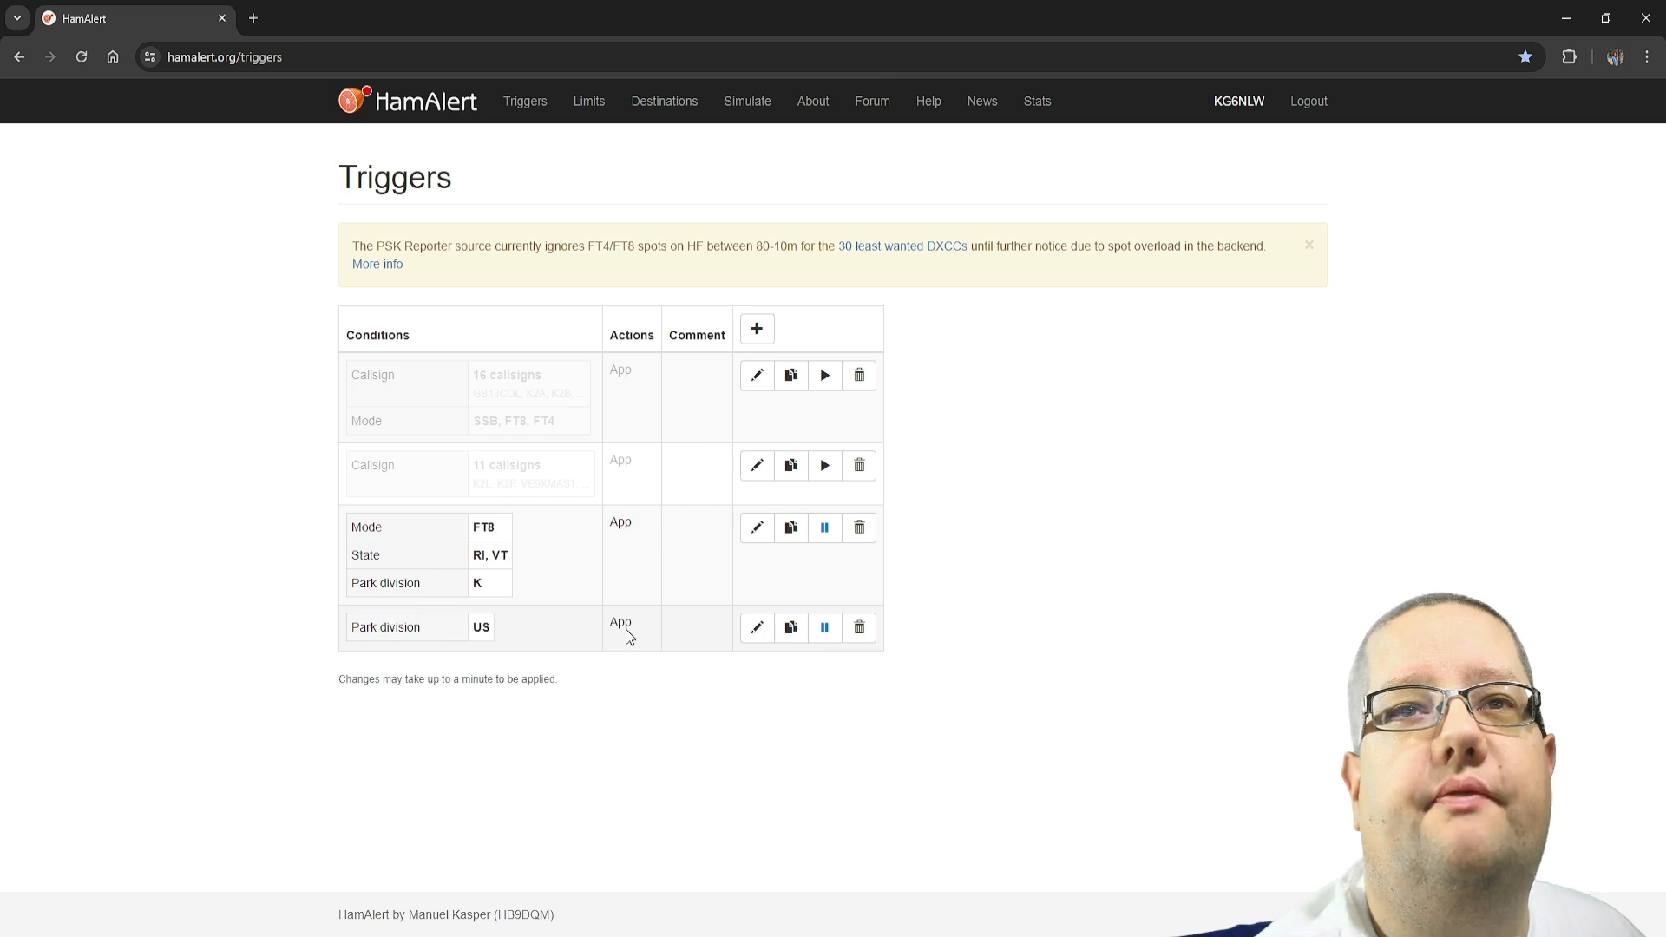
Edit the trigger that has only the US park division and add a State condition to it
left_click(758, 631)
left_click(585, 273)
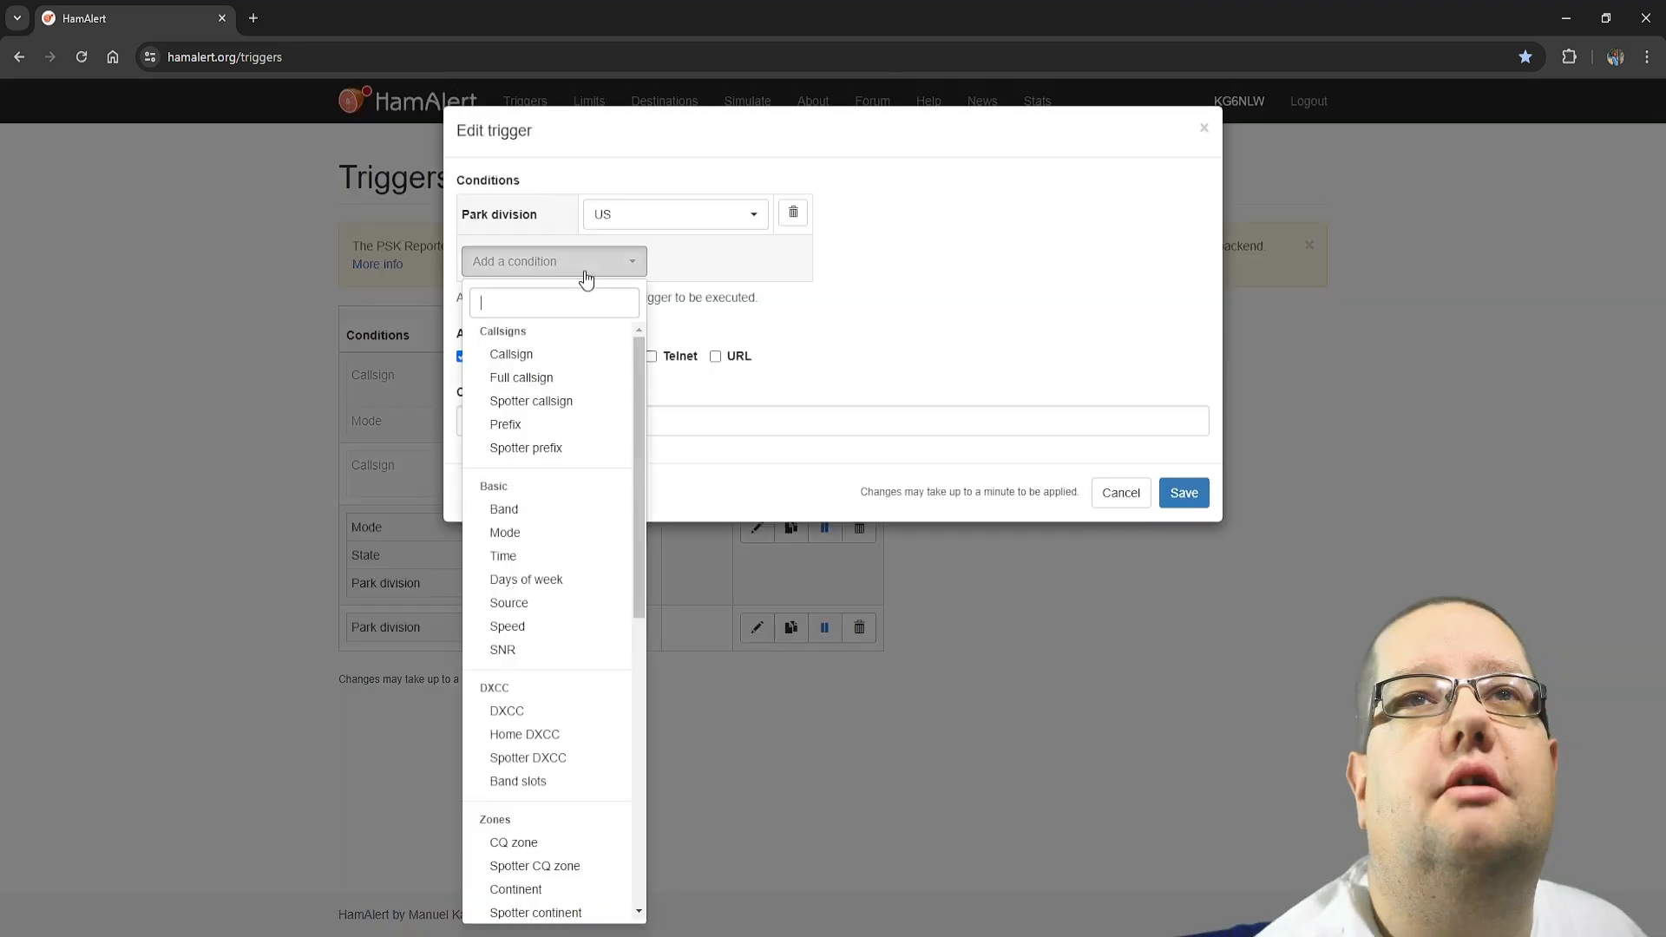
left_click(548, 513)
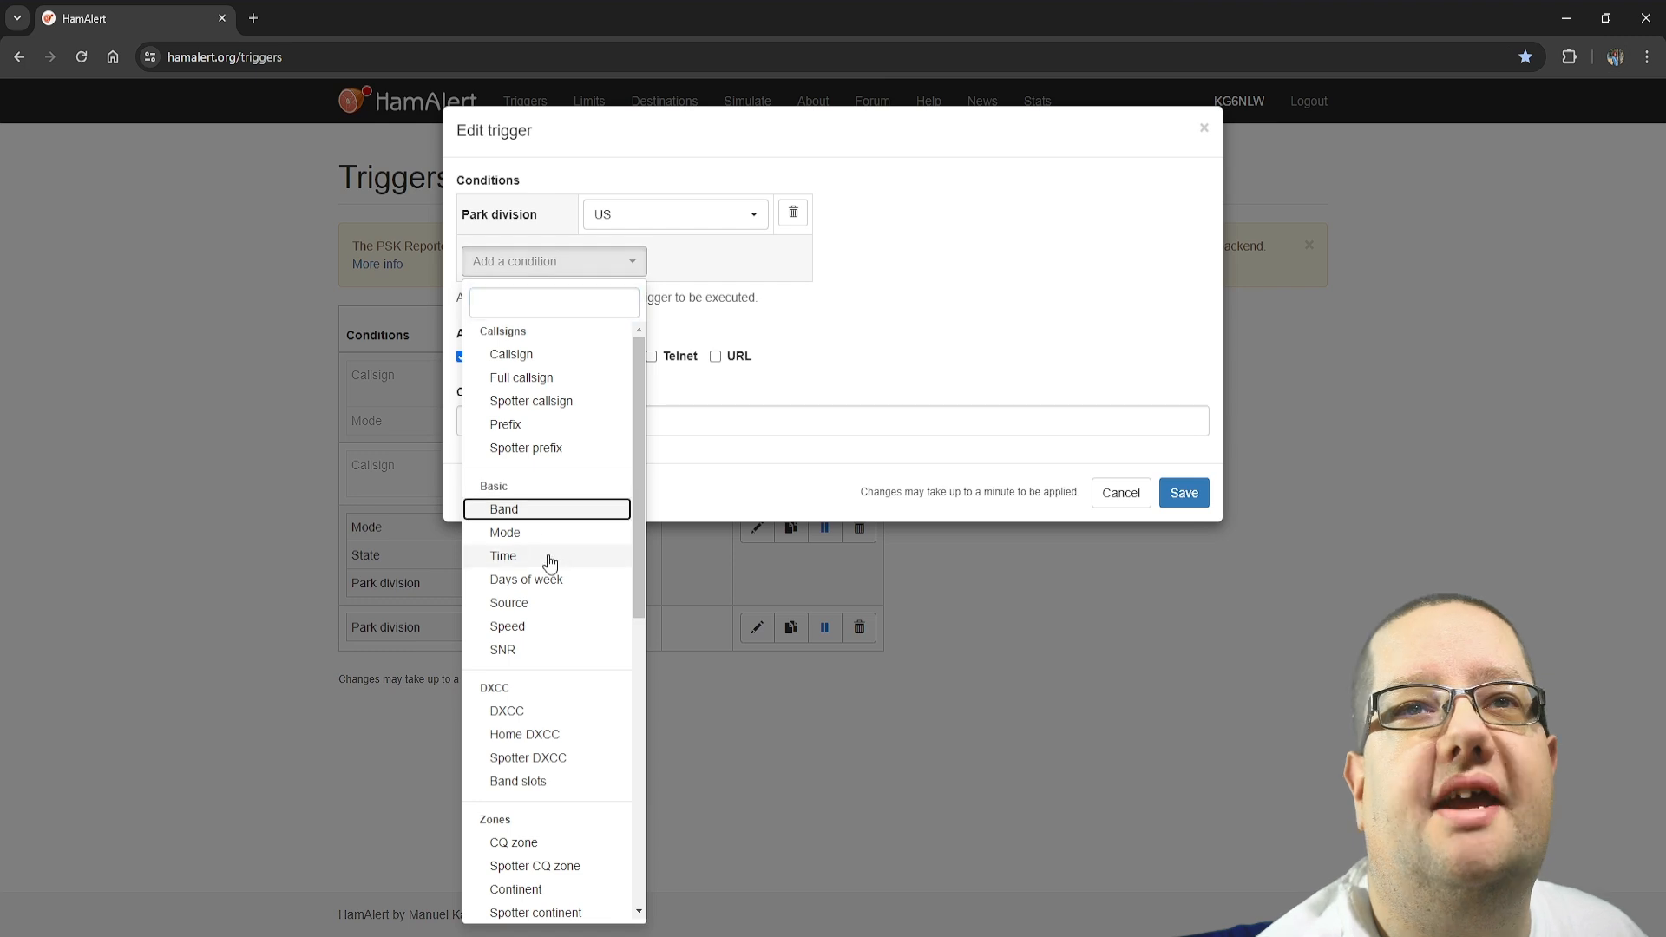
left_click(540, 266)
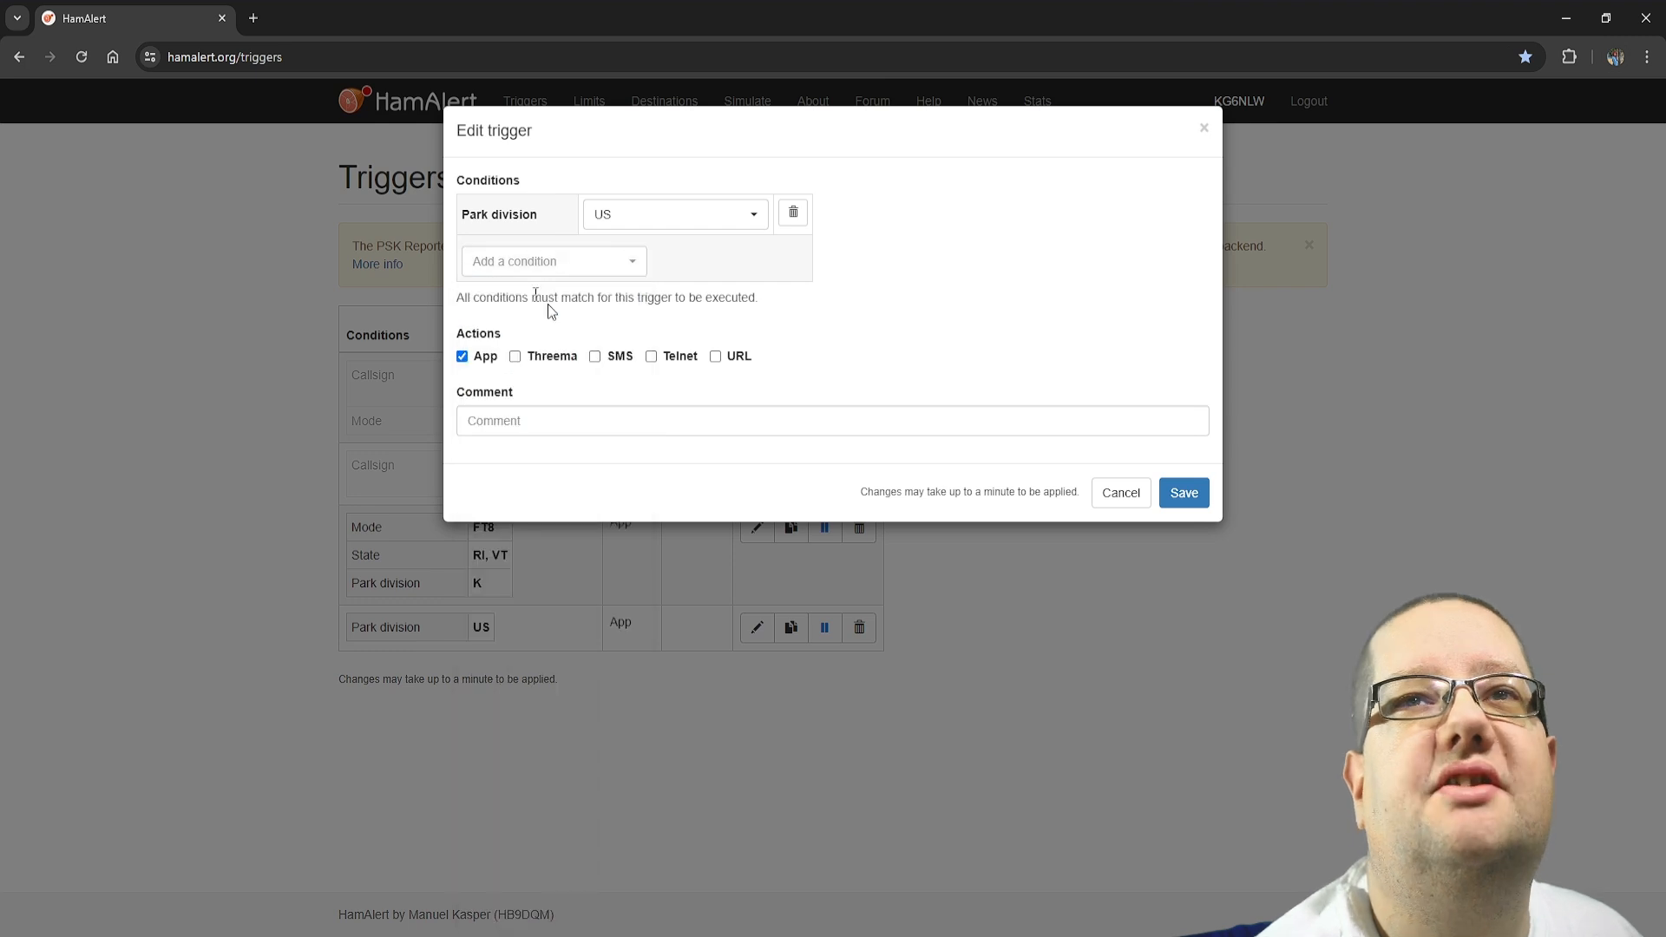
left_click(551, 263)
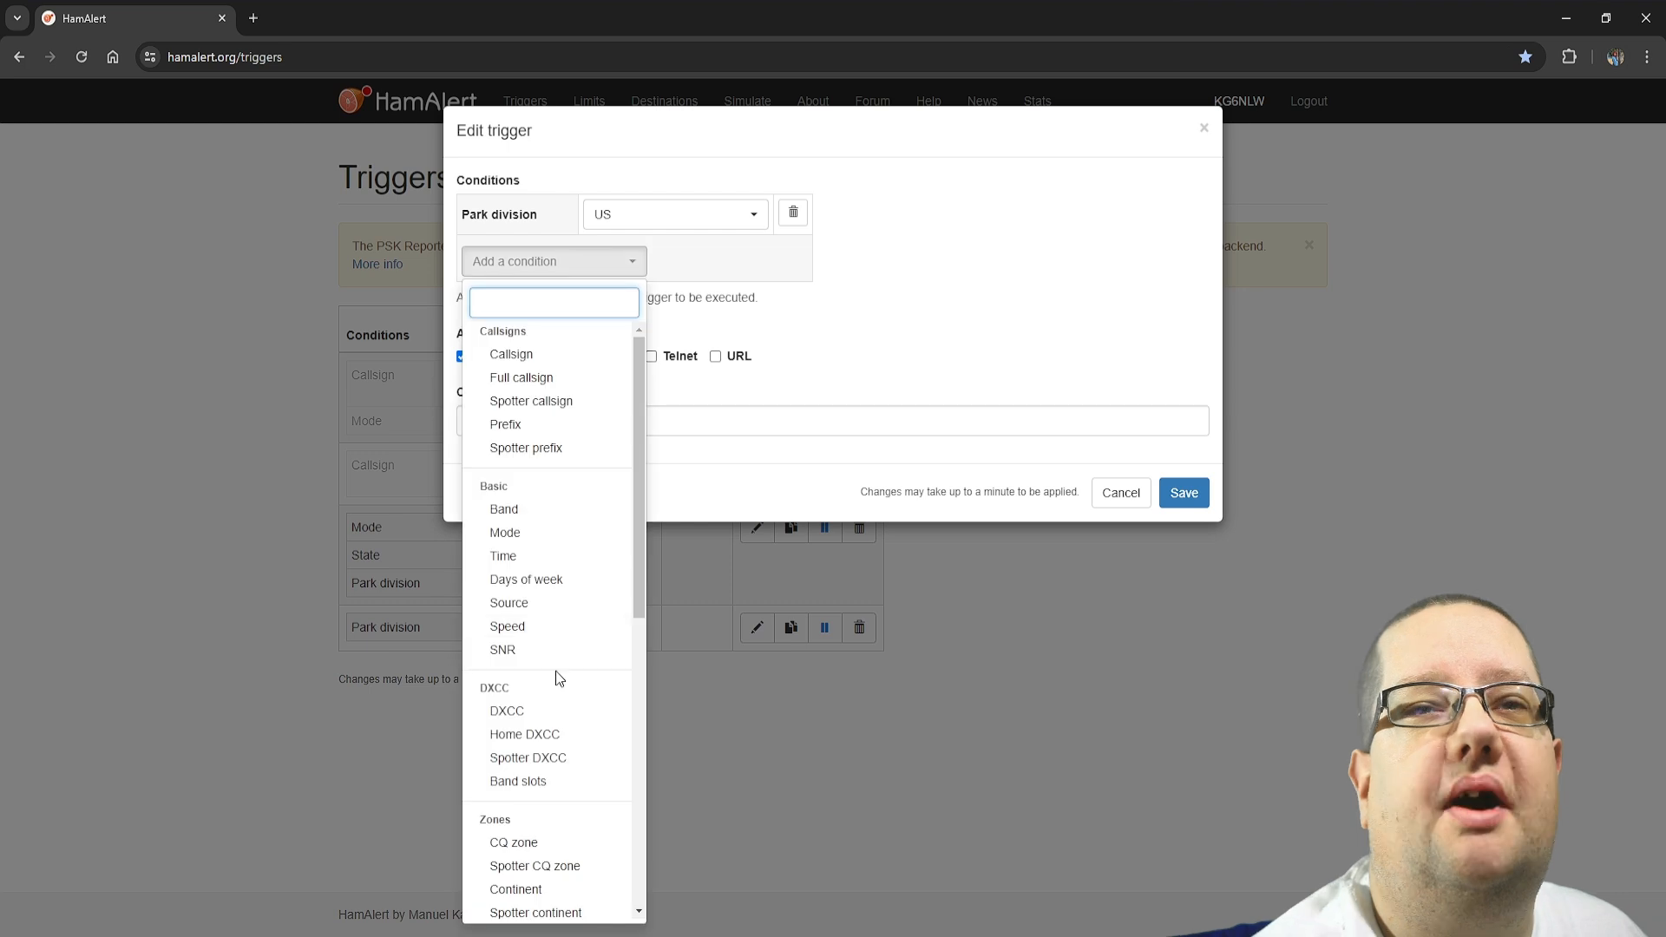
scroll(556, 670, "down", 7)
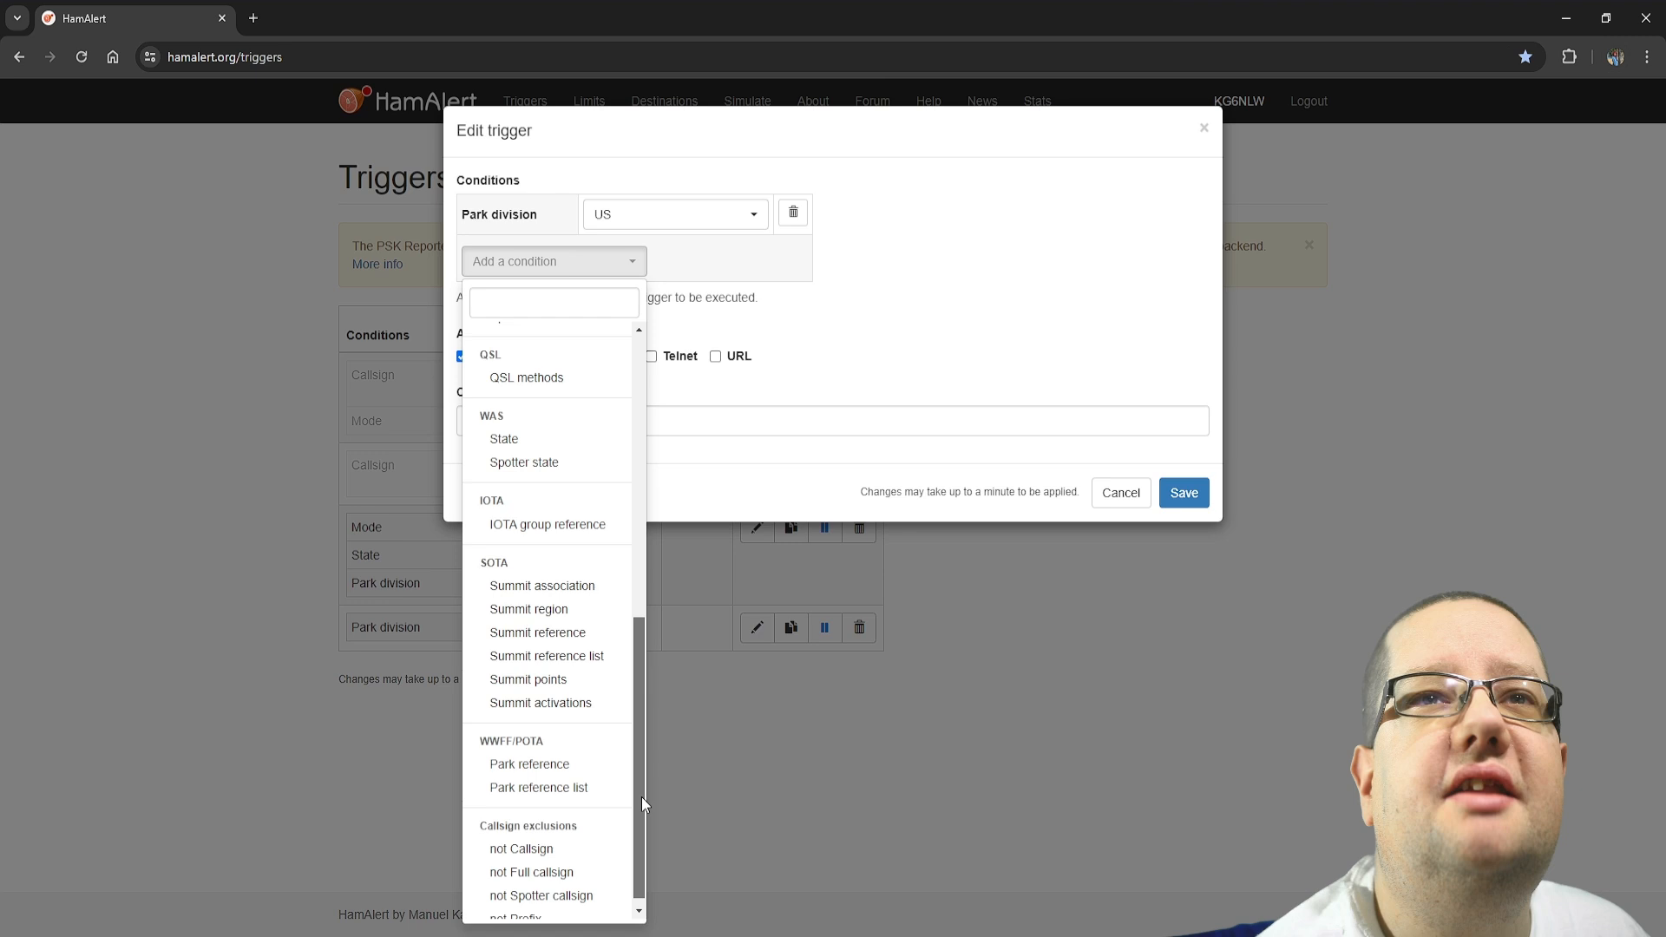
scroll(642, 797, "down", 1)
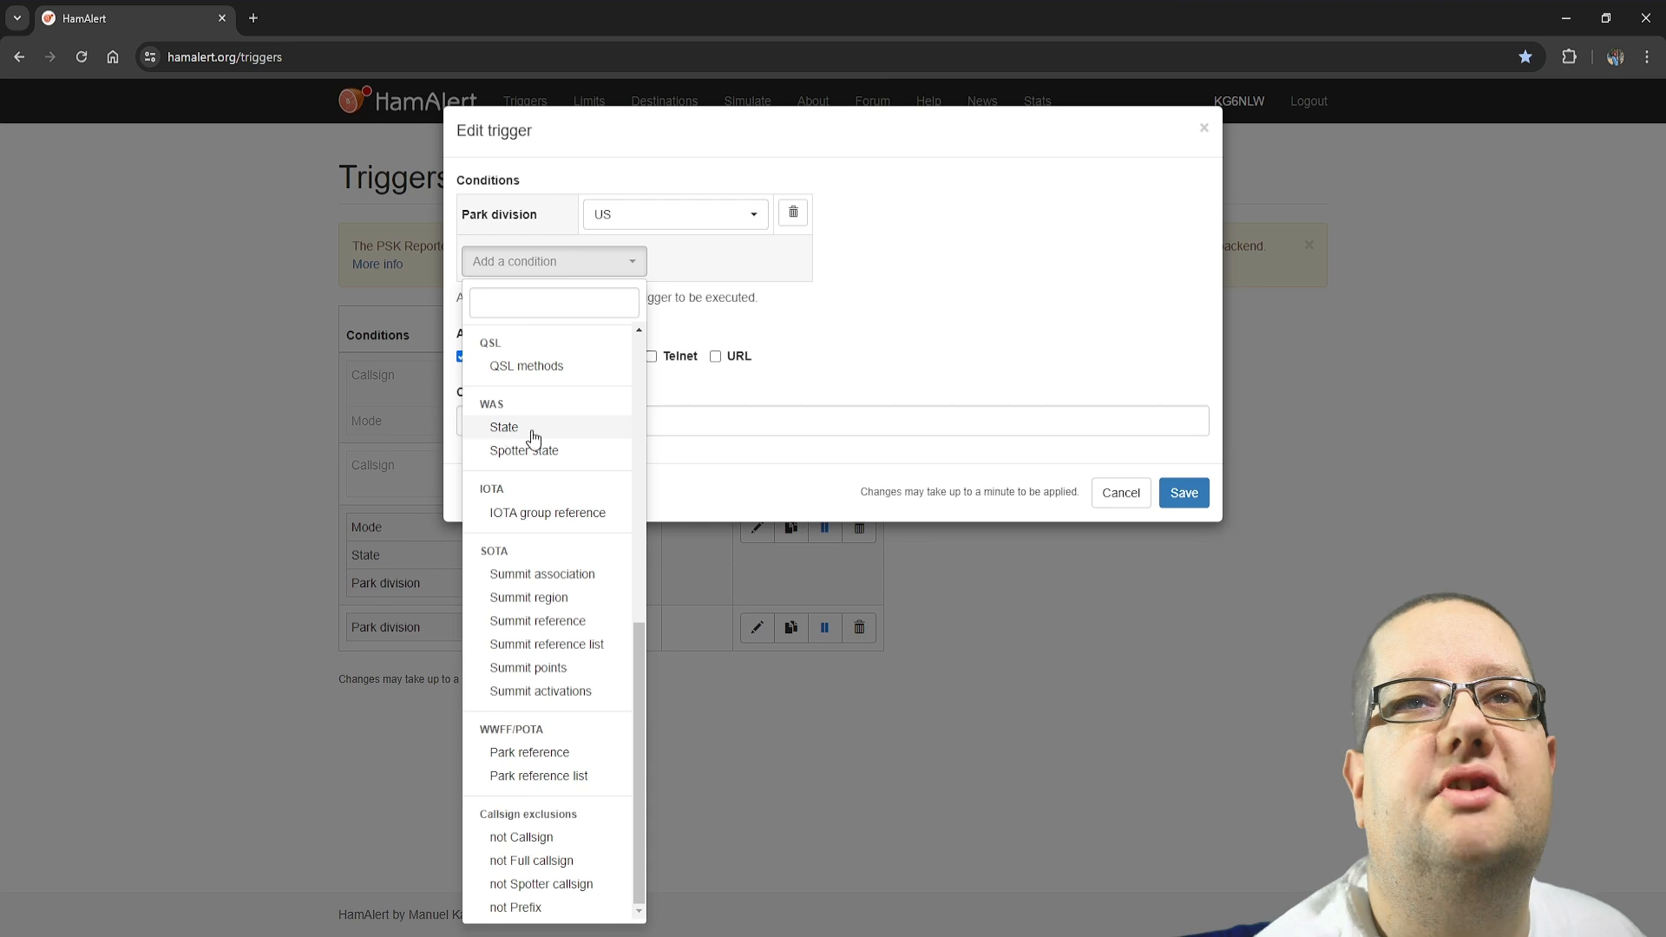
left_click(505, 428)
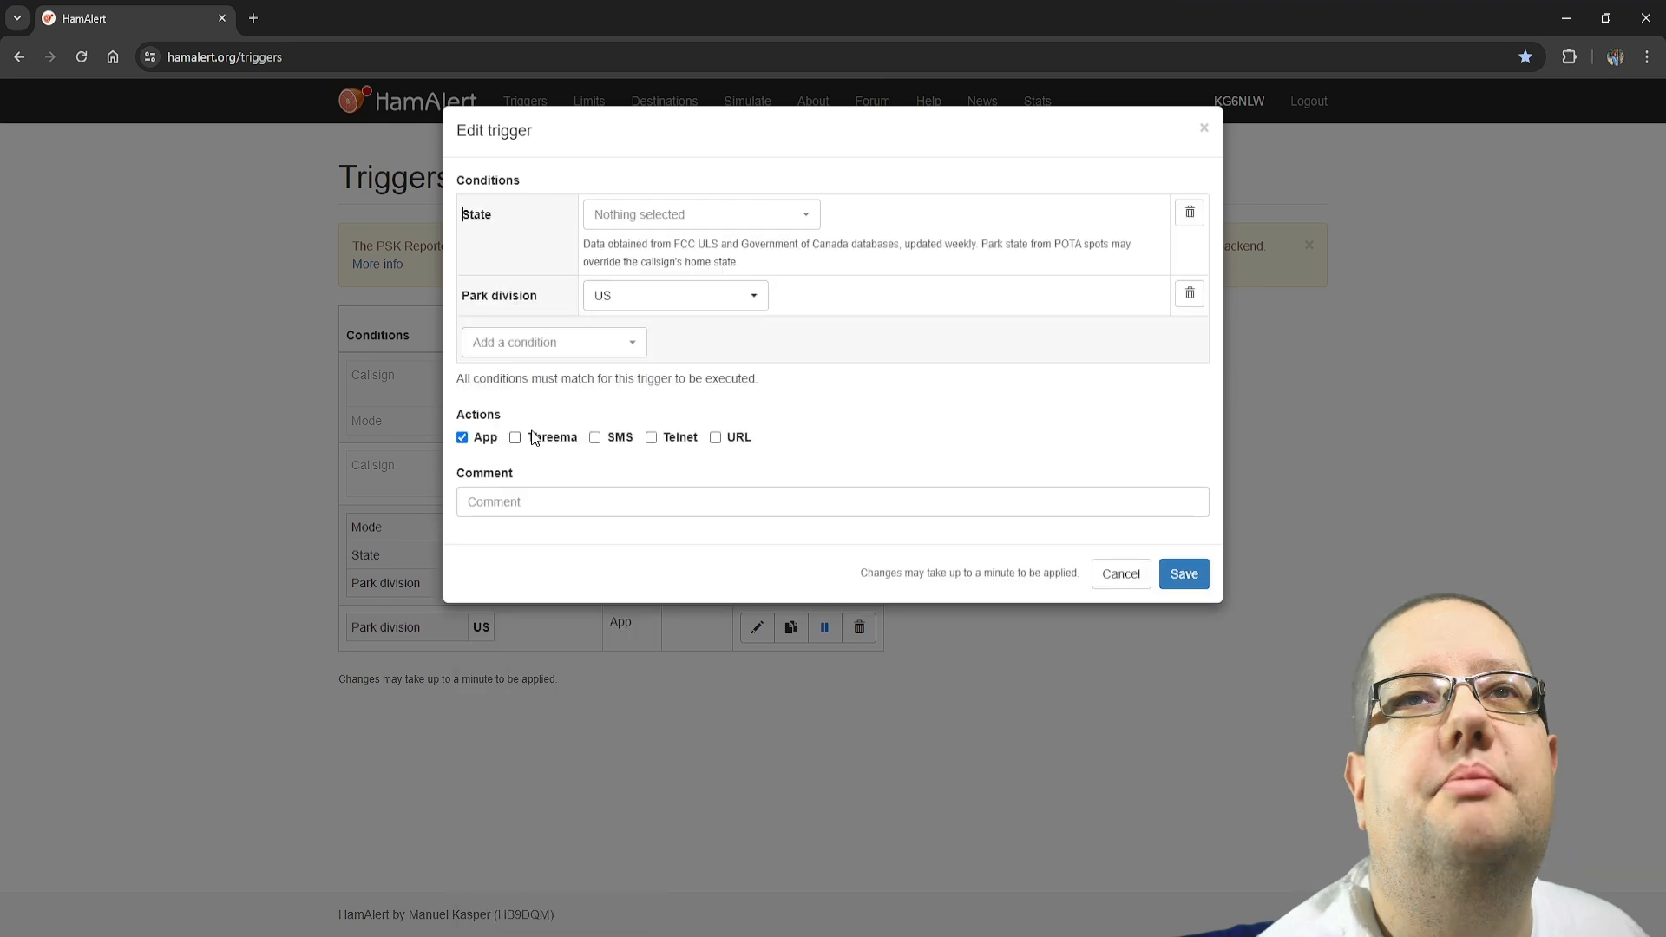
Select Maine, Pennsylvania, Rhode Island and Tennessee for the trigger's State condition
left_click(701, 215)
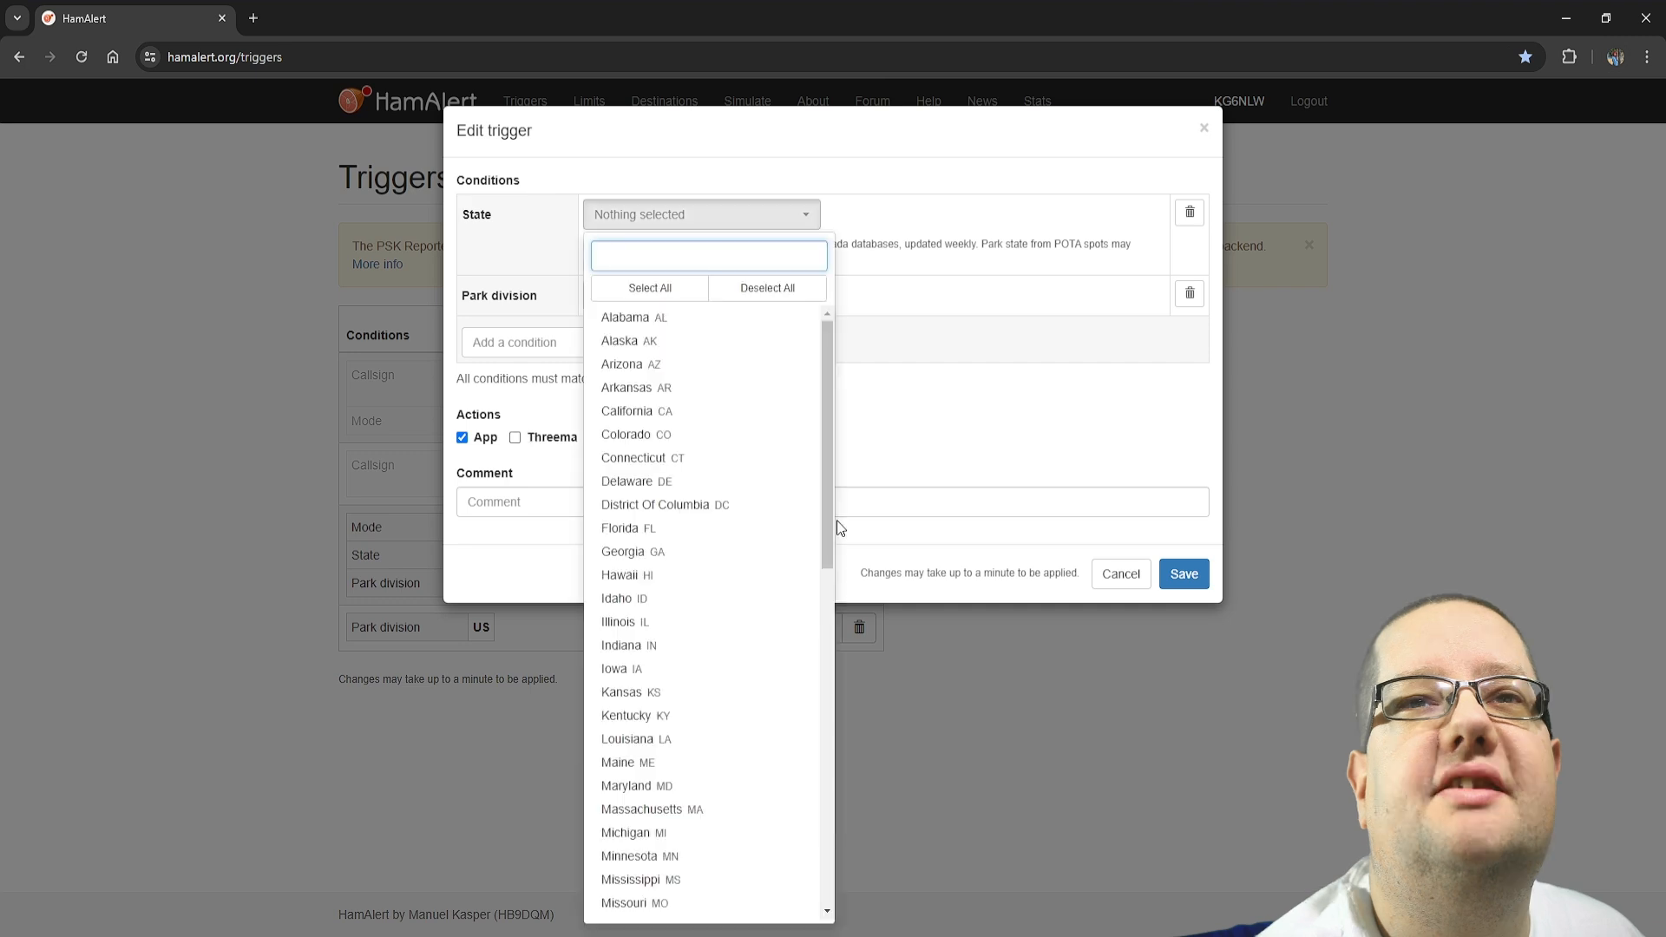
left_click(710, 762)
scroll(710, 762, "down", 2)
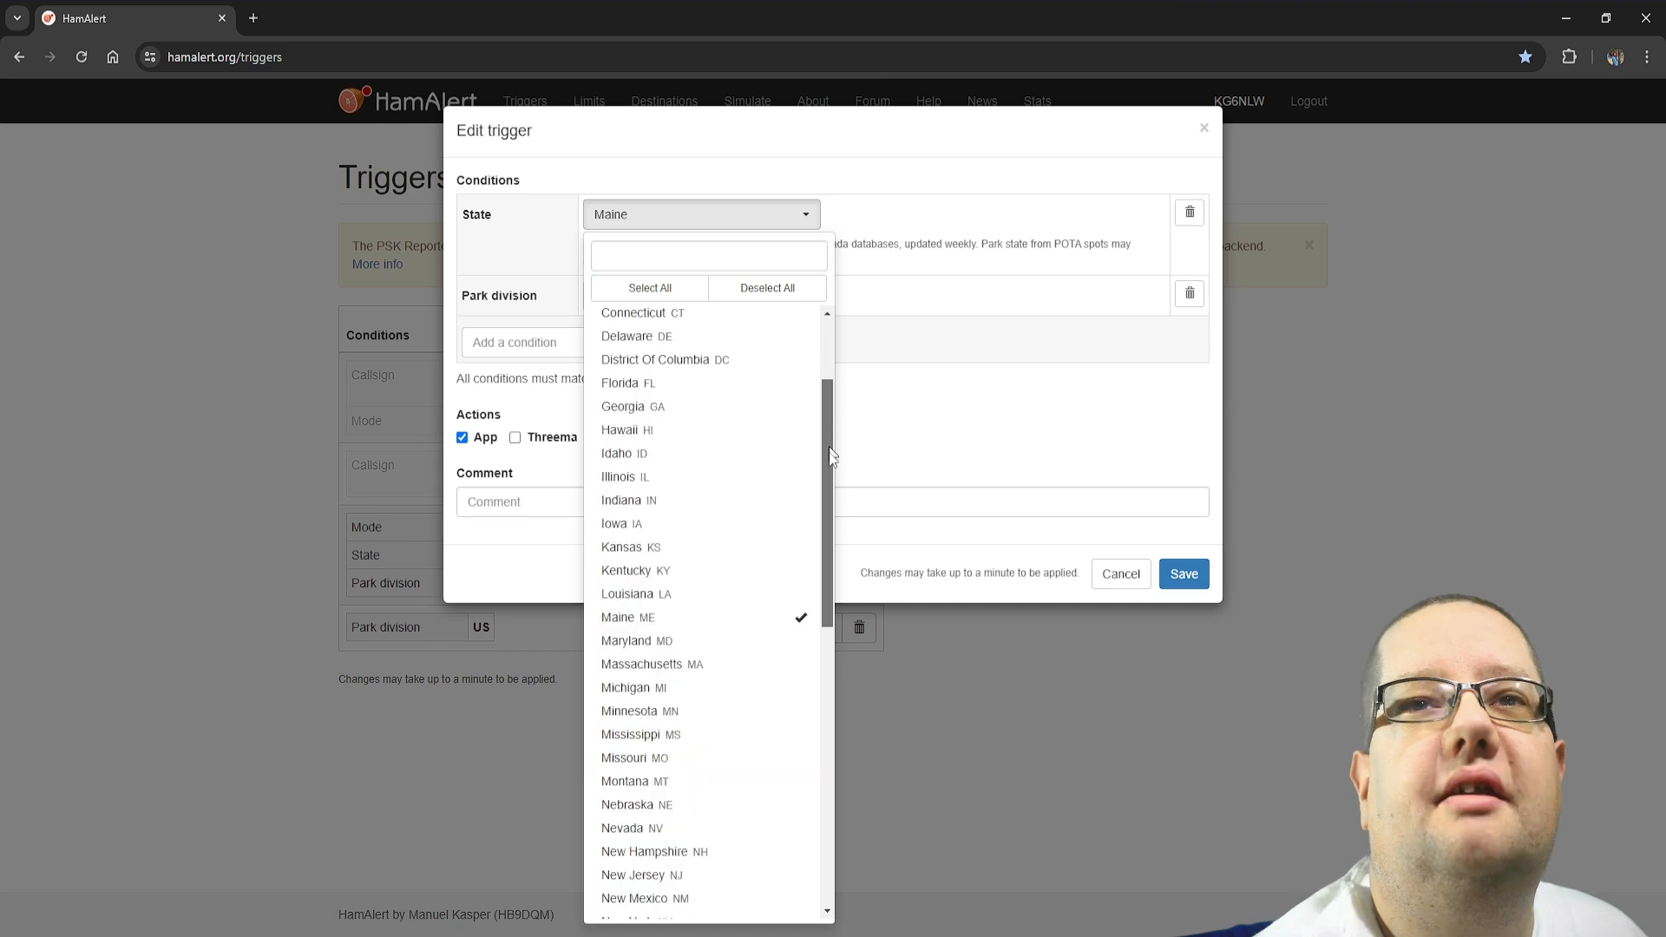
left_click_drag(832, 455, 824, 598)
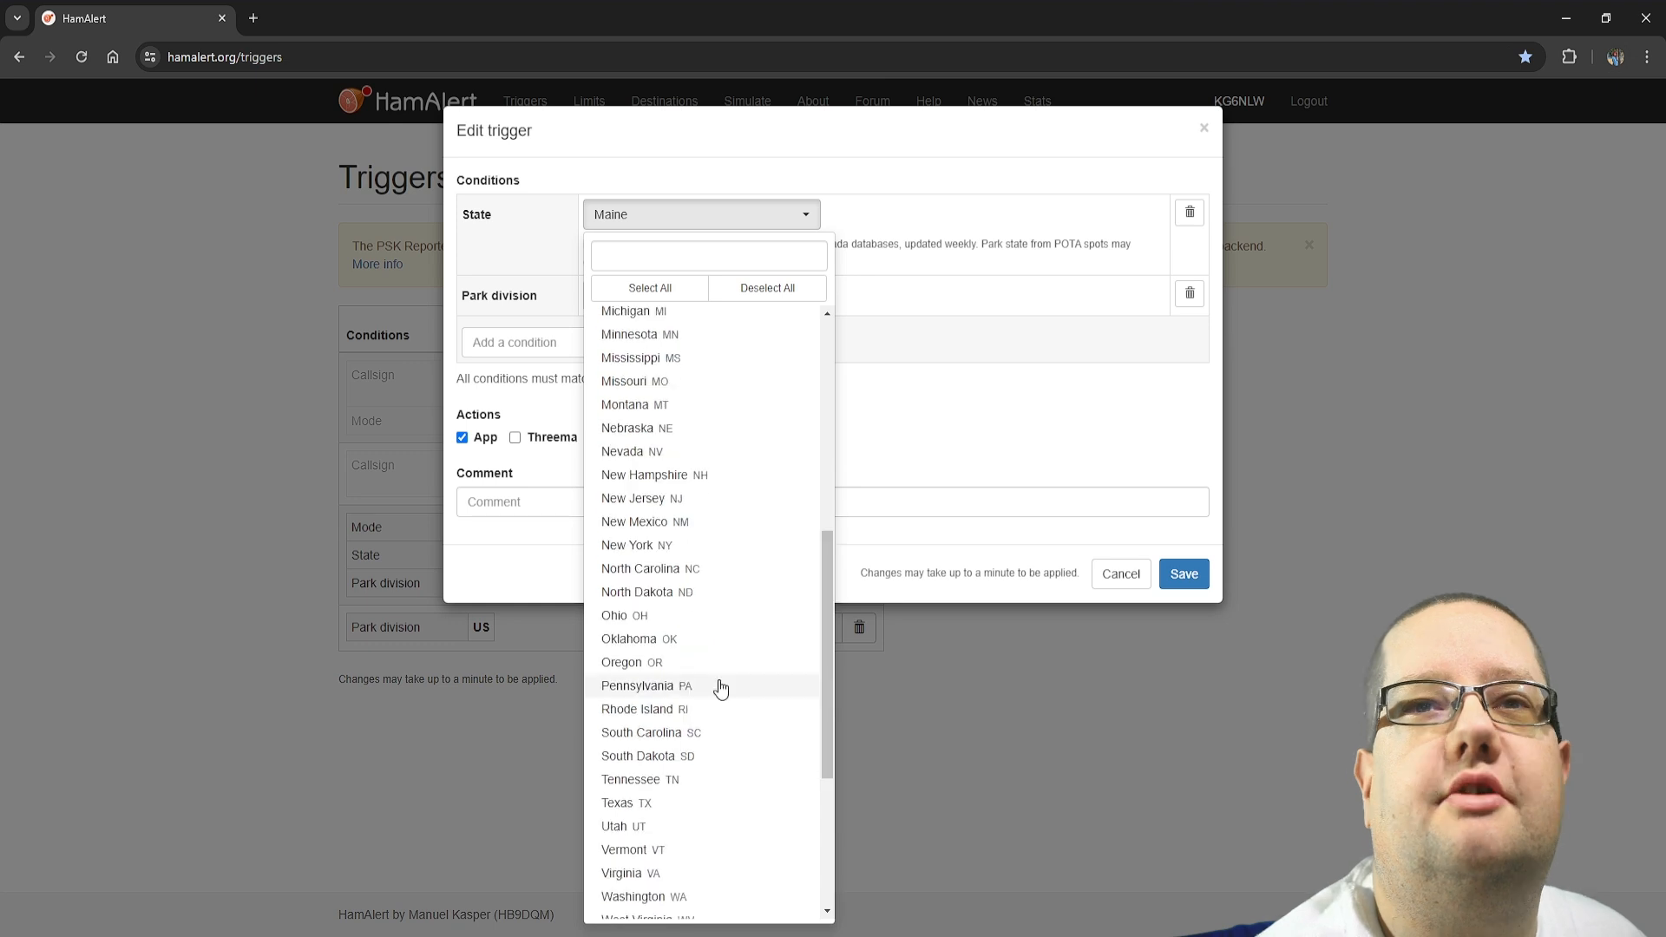
left_click(720, 687)
left_click(716, 710)
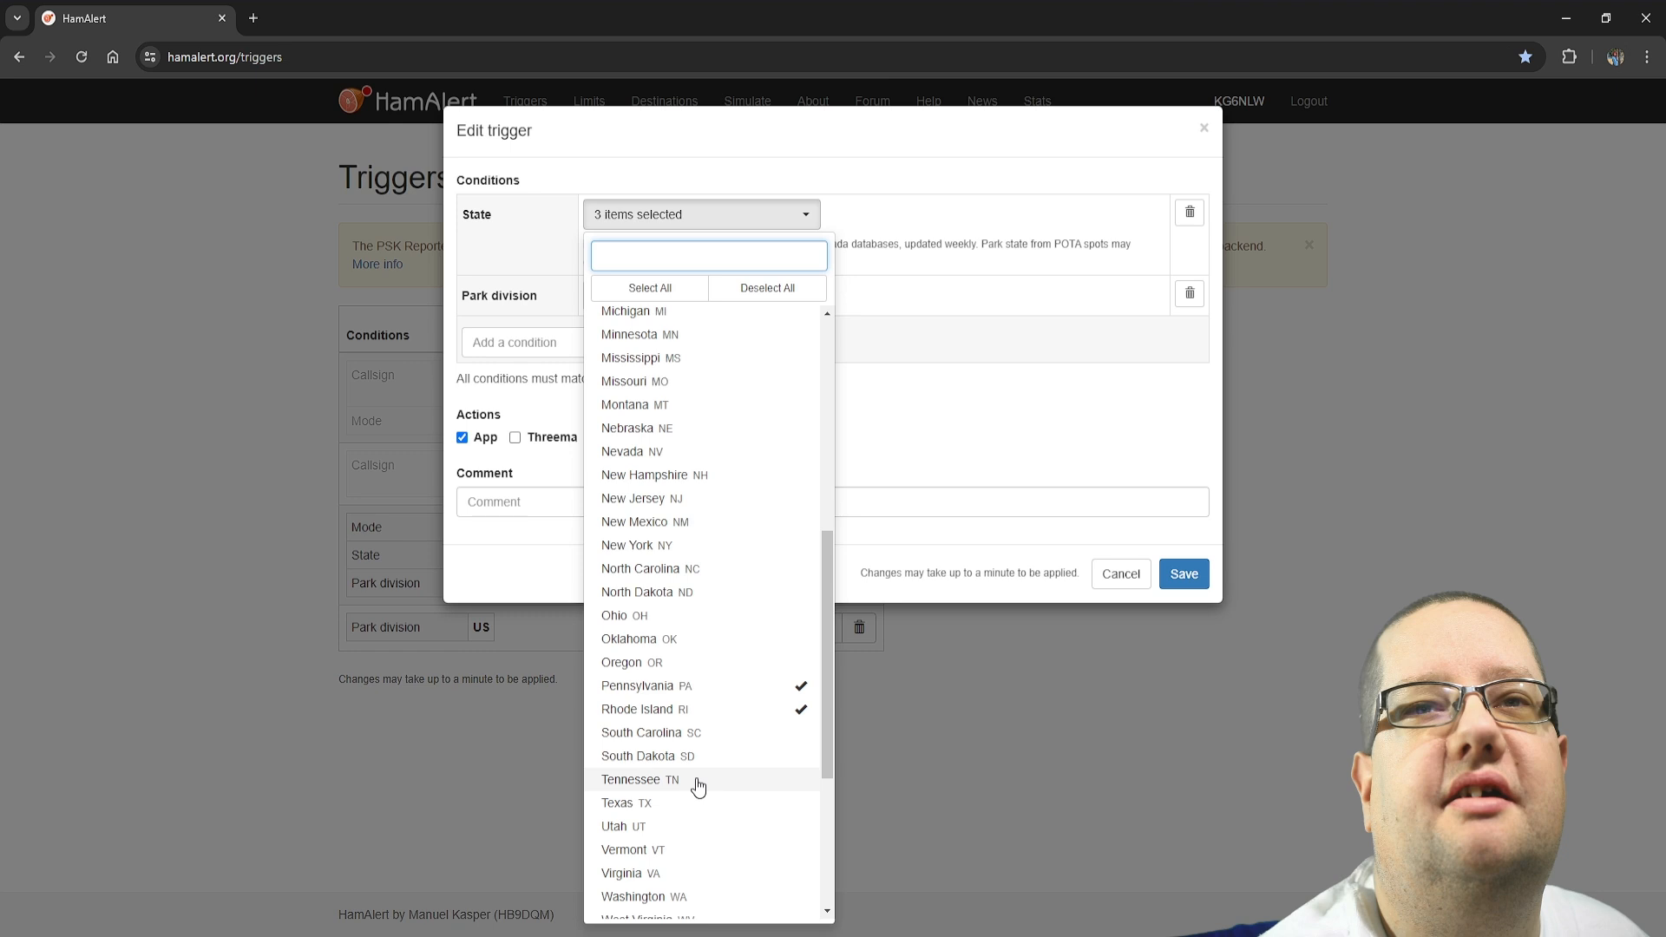
left_click(698, 780)
key("Escape")
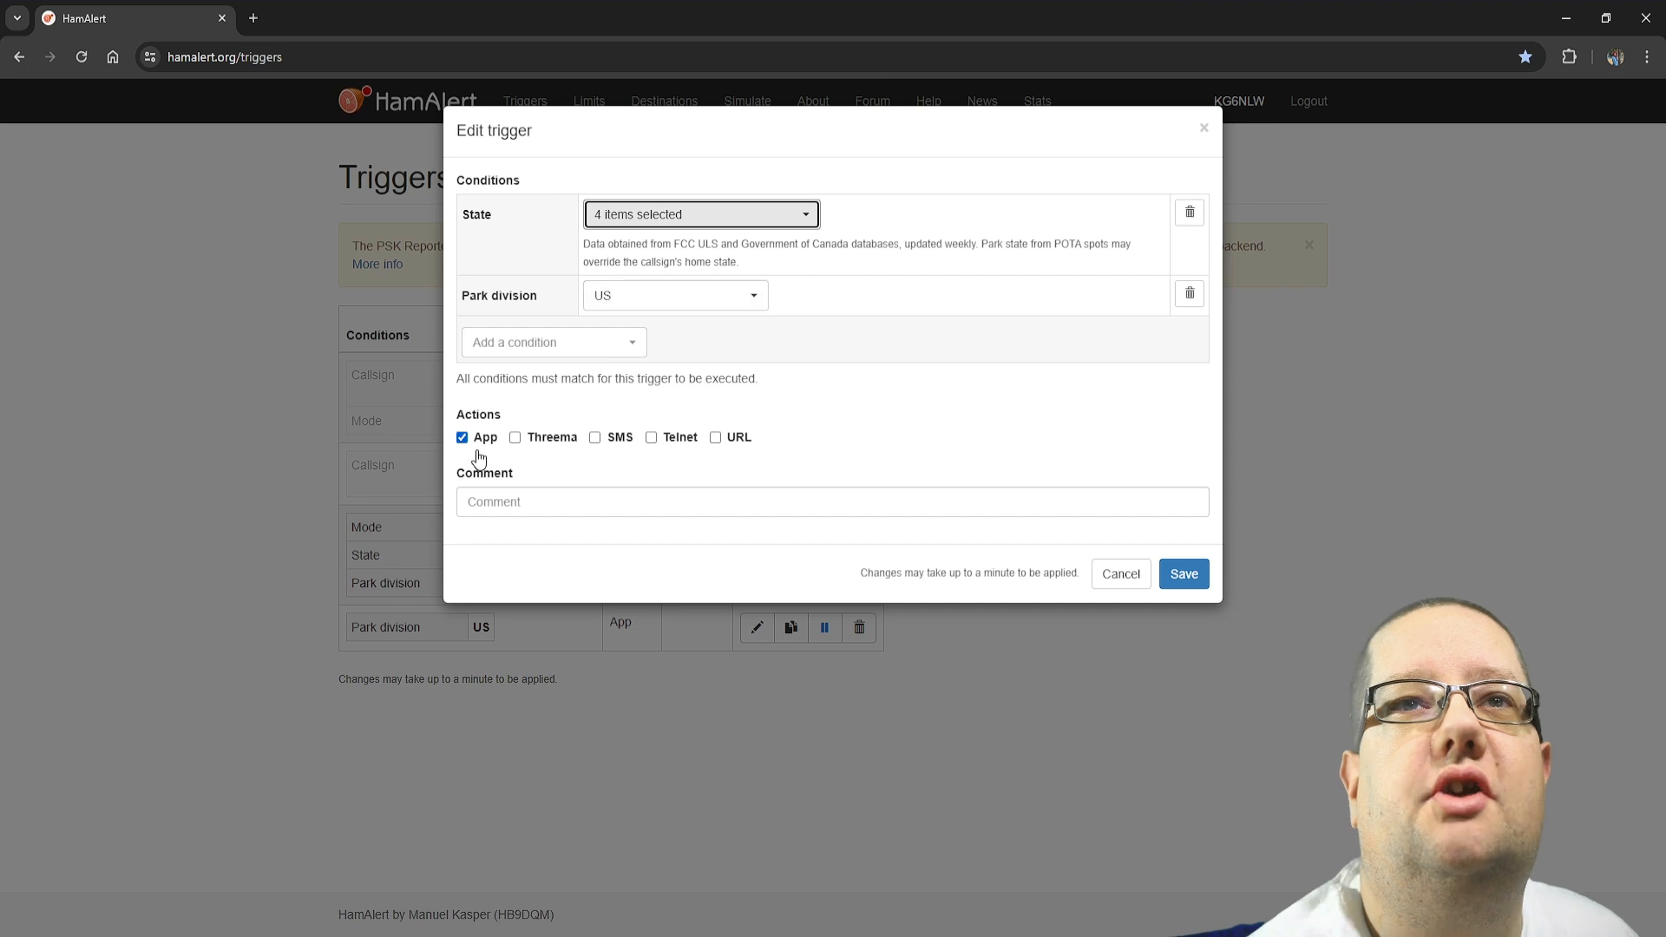
left_click_drag(535, 437, 559, 437)
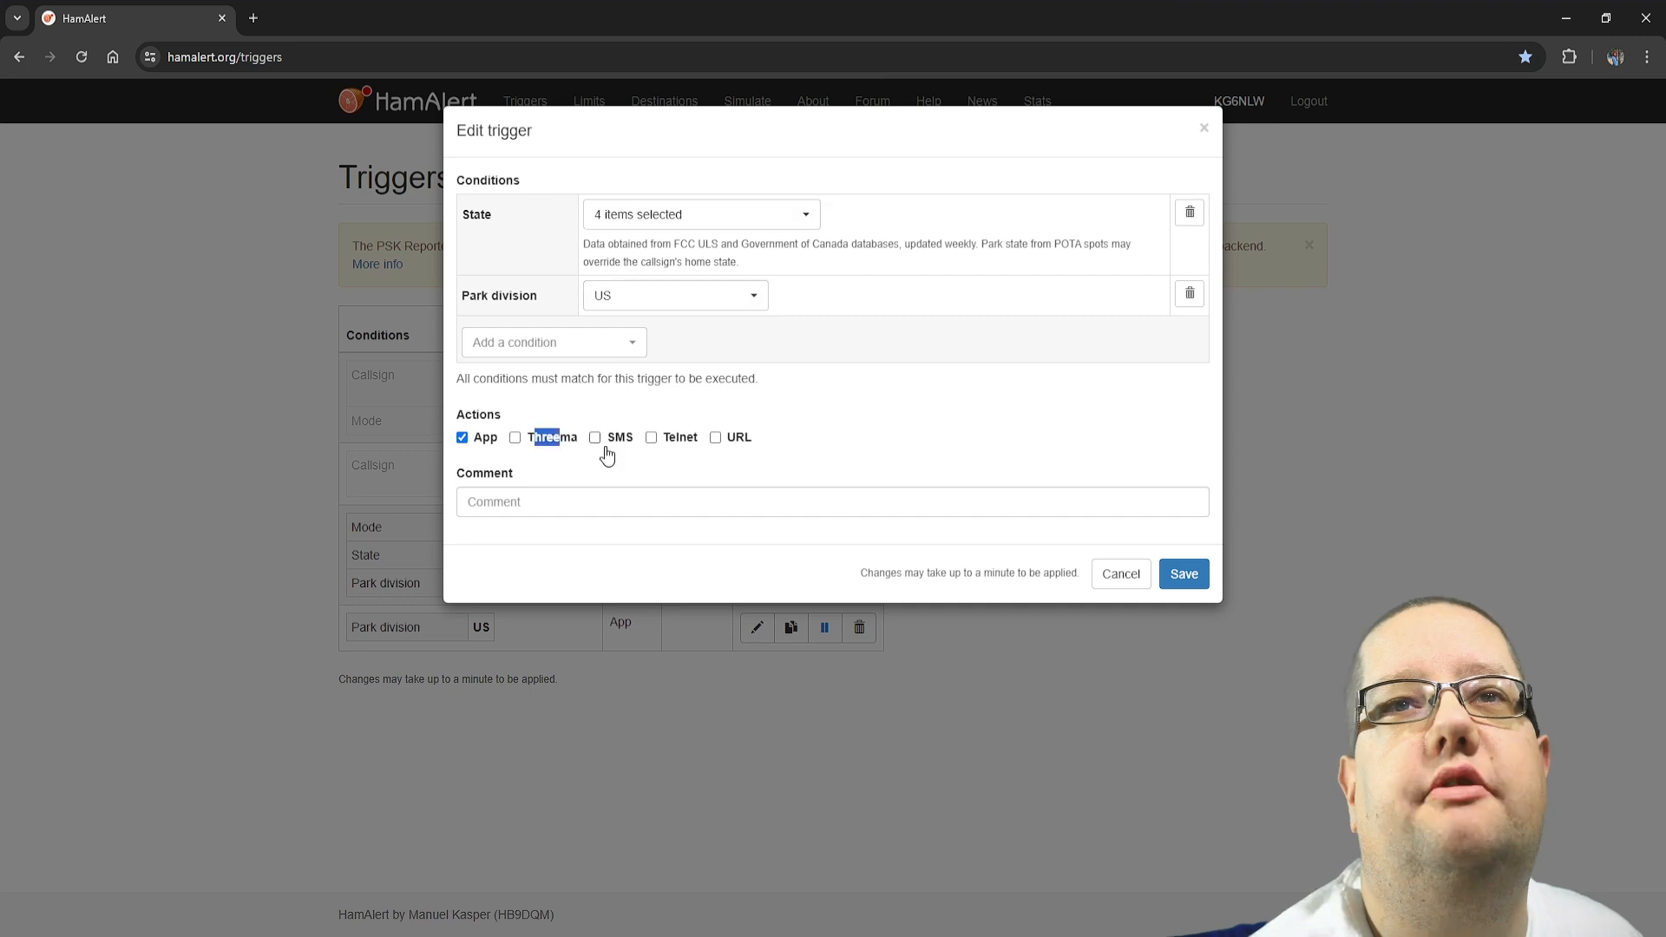
left_click_drag(676, 437, 700, 438)
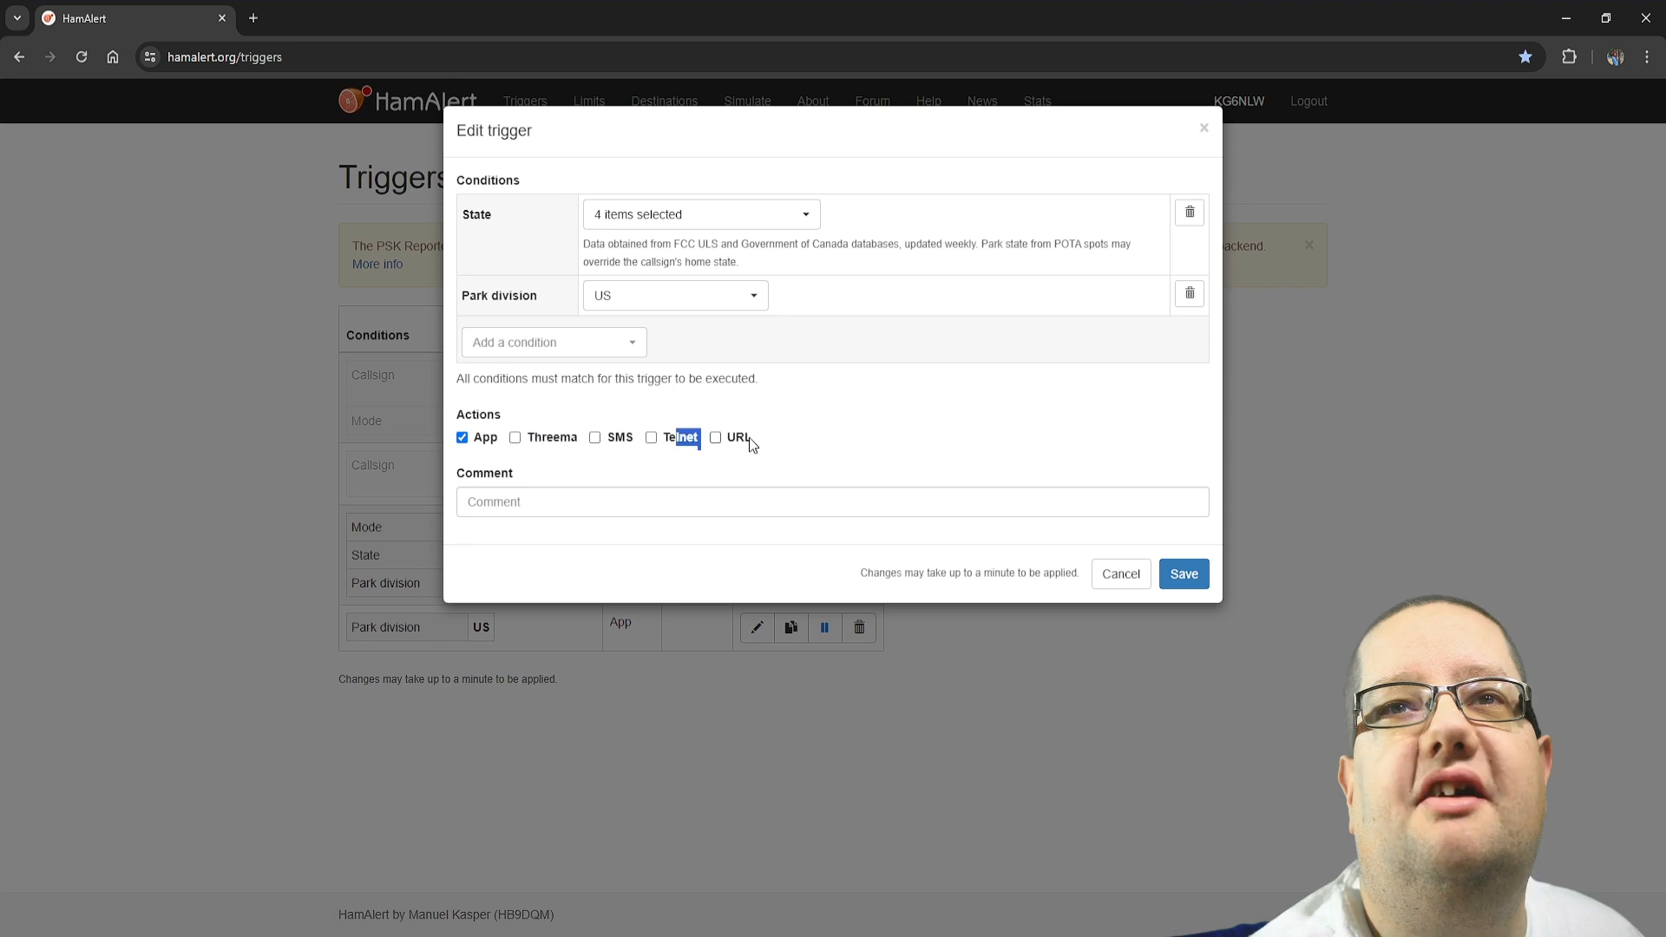
Add a Callsign condition to the trigger, leave its value empty, and save the trigger
left_click(608, 351)
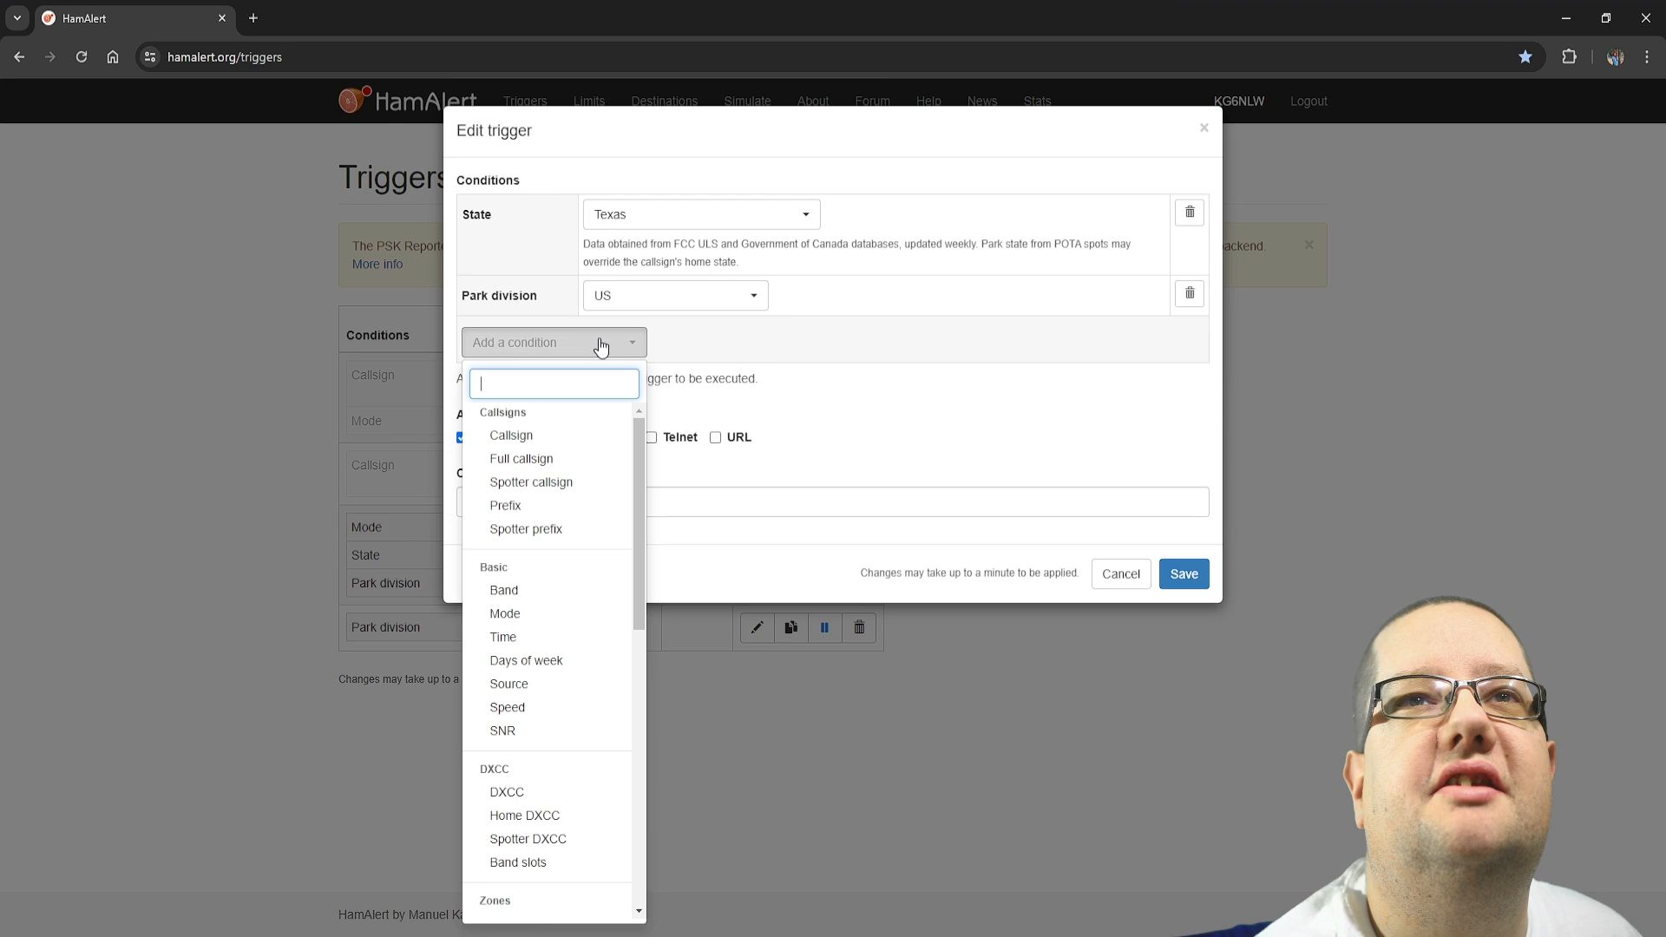
left_click(511, 435)
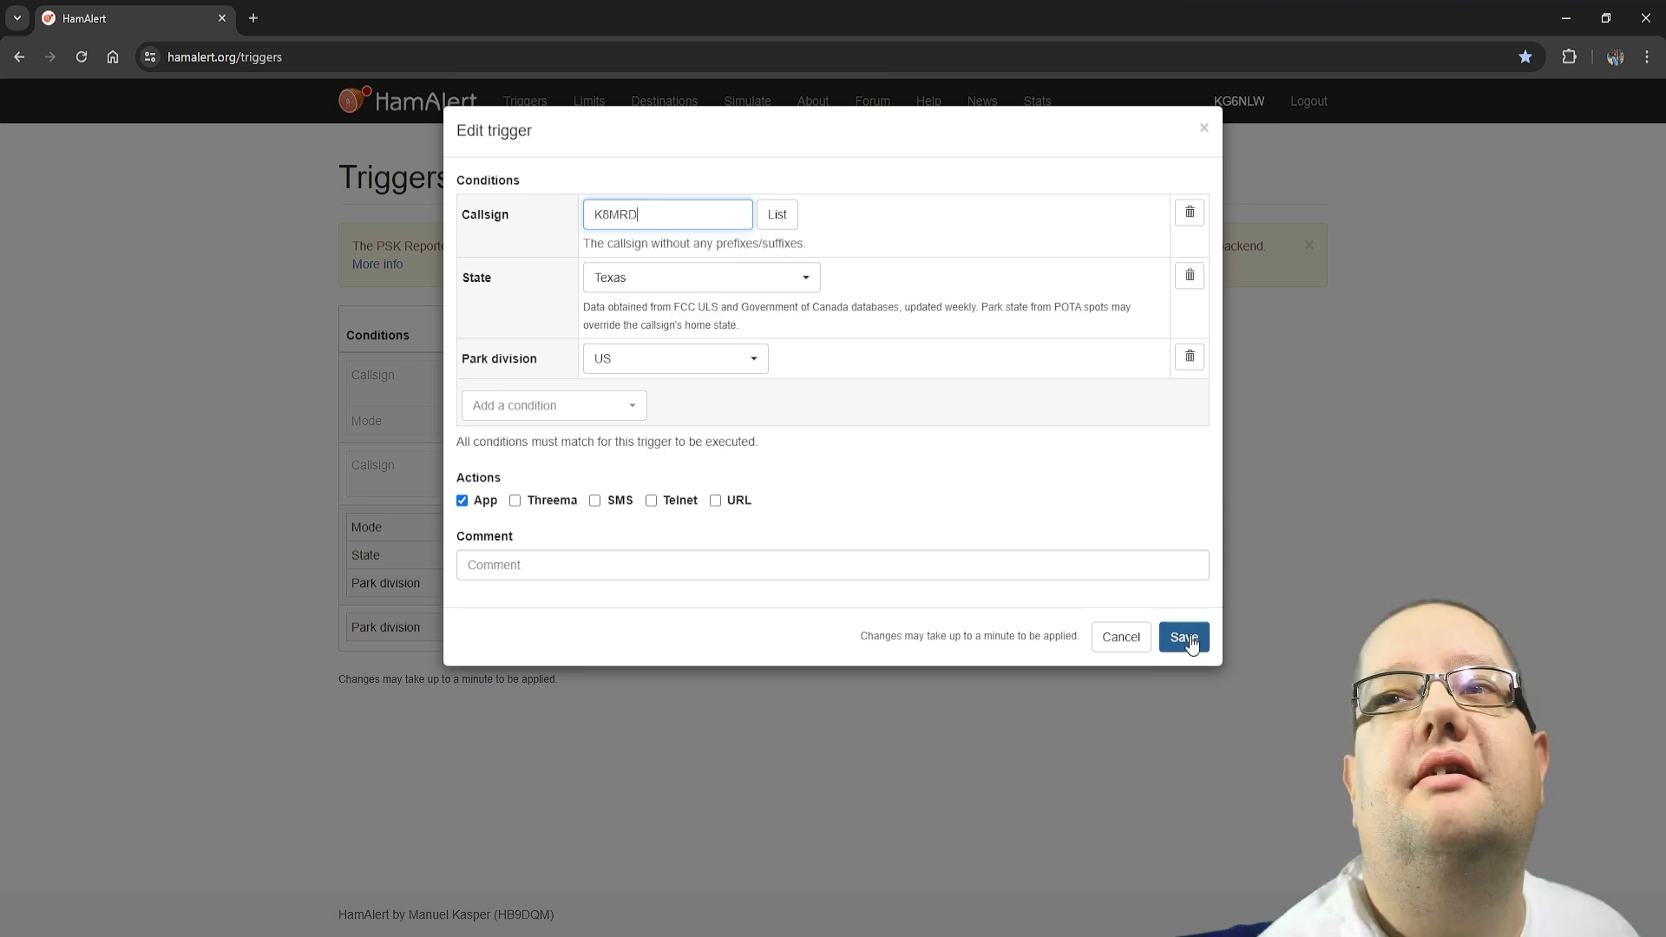
left_click(1185, 637)
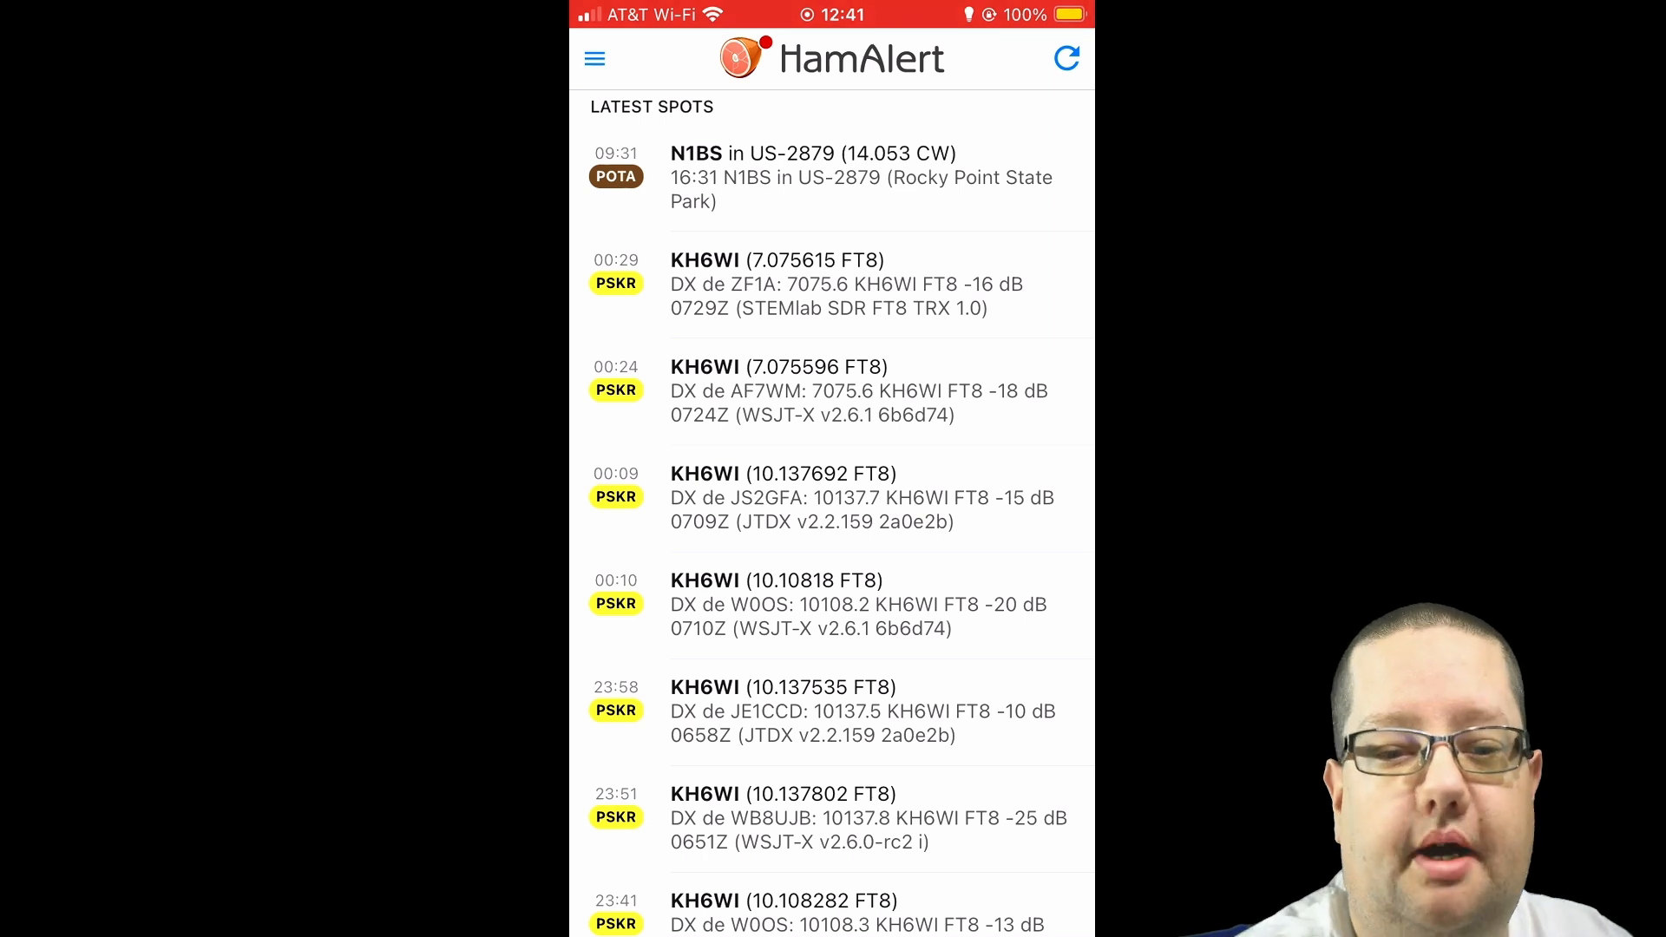
Switch to the HamAlert mobile app and review the list of latest spots
scroll(831, 705, "down", 3)
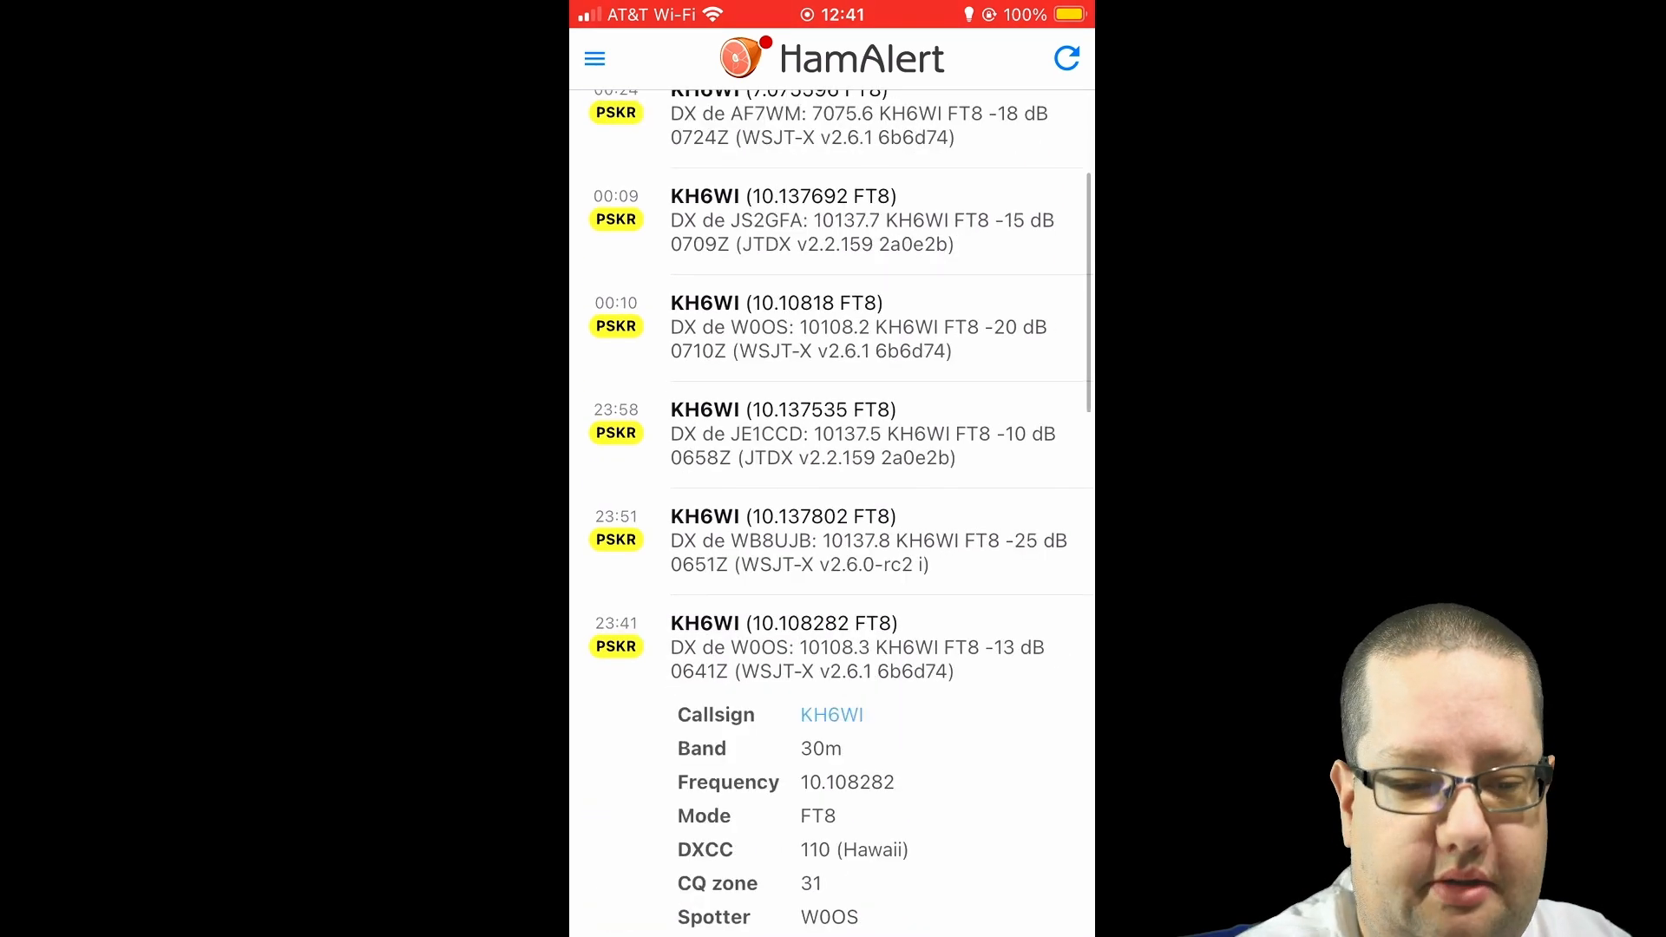
scroll(831, 511, "up", 3)
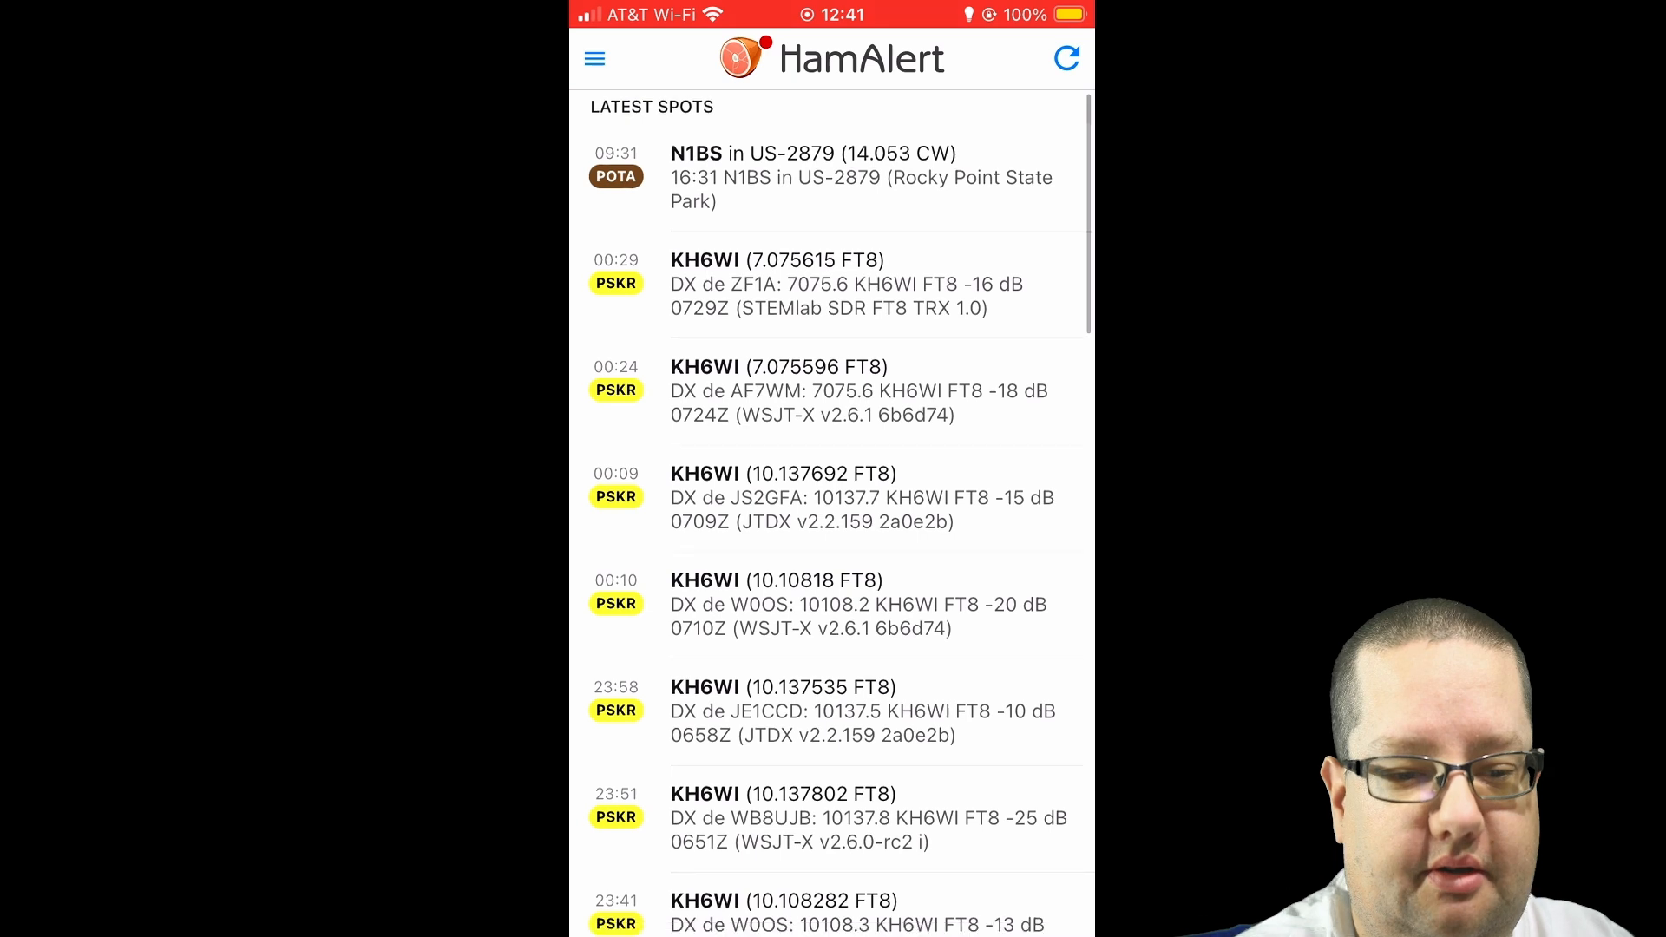
Open the trigger list in the mobile app and review the conditions of the active triggers
left_click(594, 58)
left_click(628, 118)
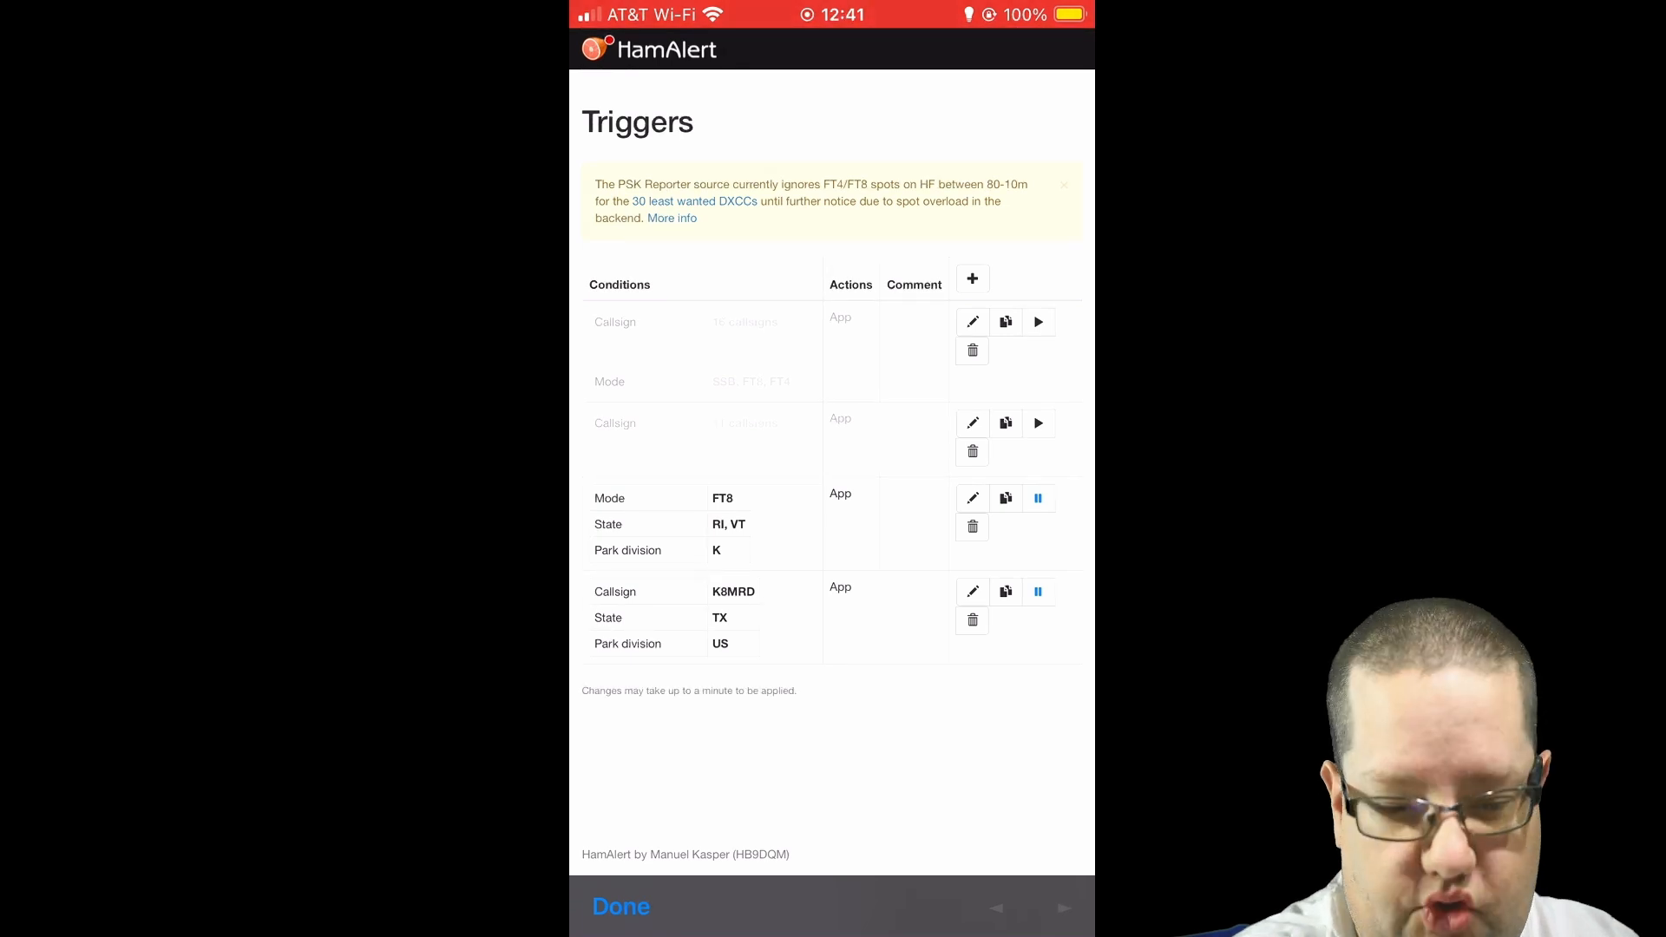
double_click(686, 529)
scroll(831, 521, "down", 1)
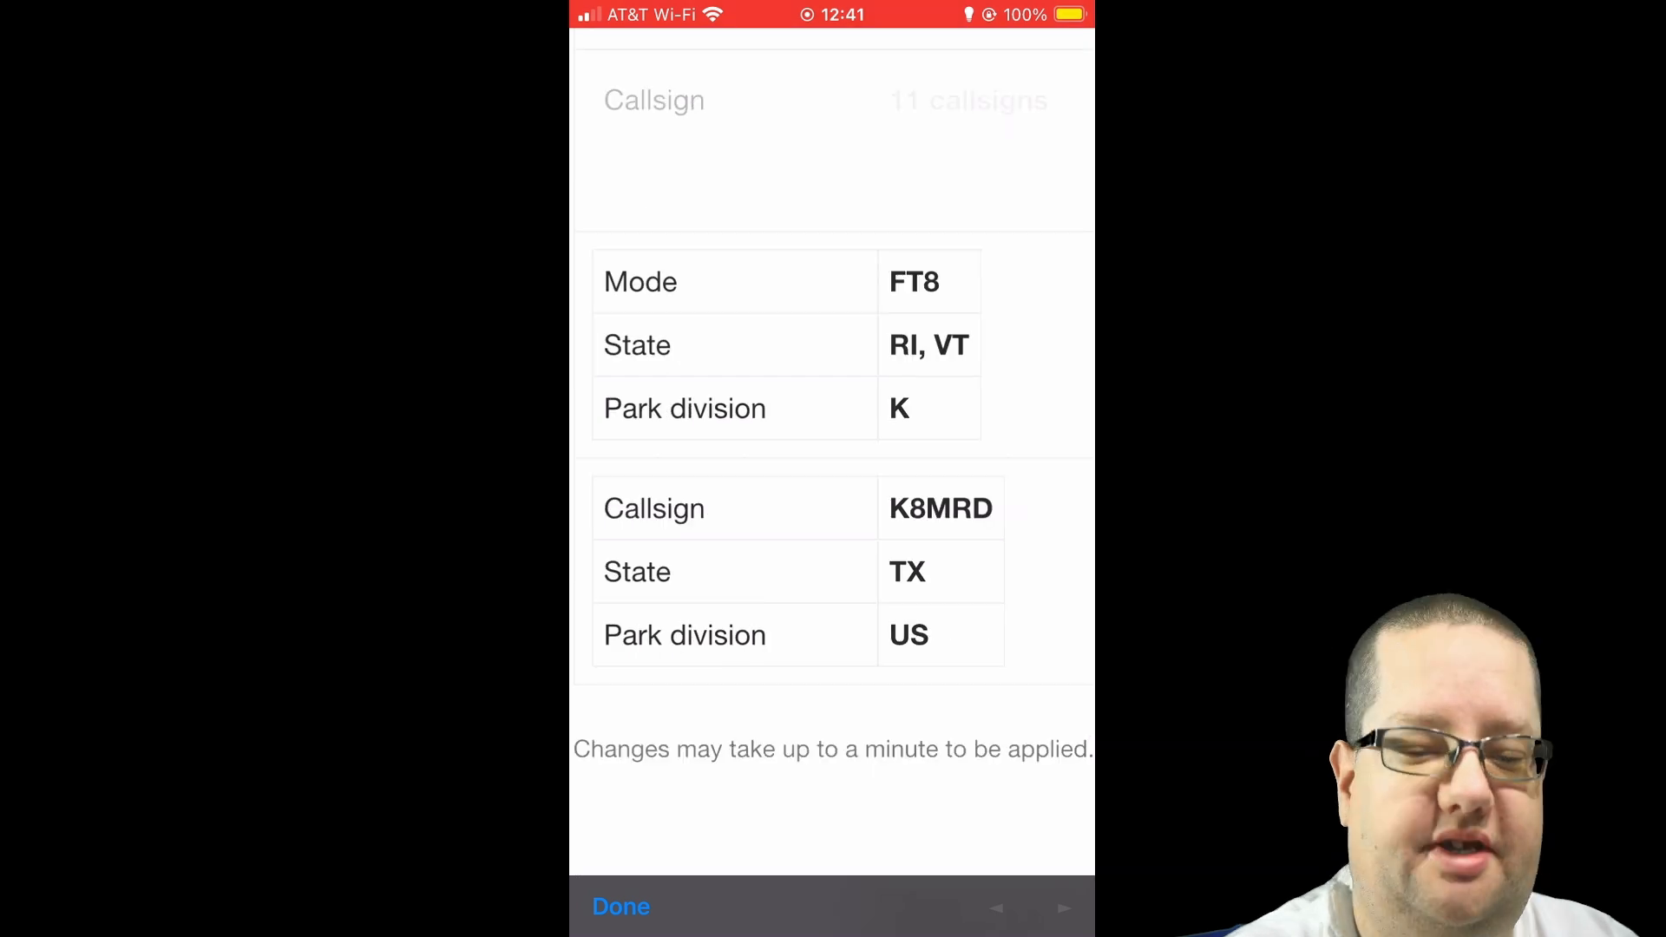
scroll(831, 451, "down", 5)
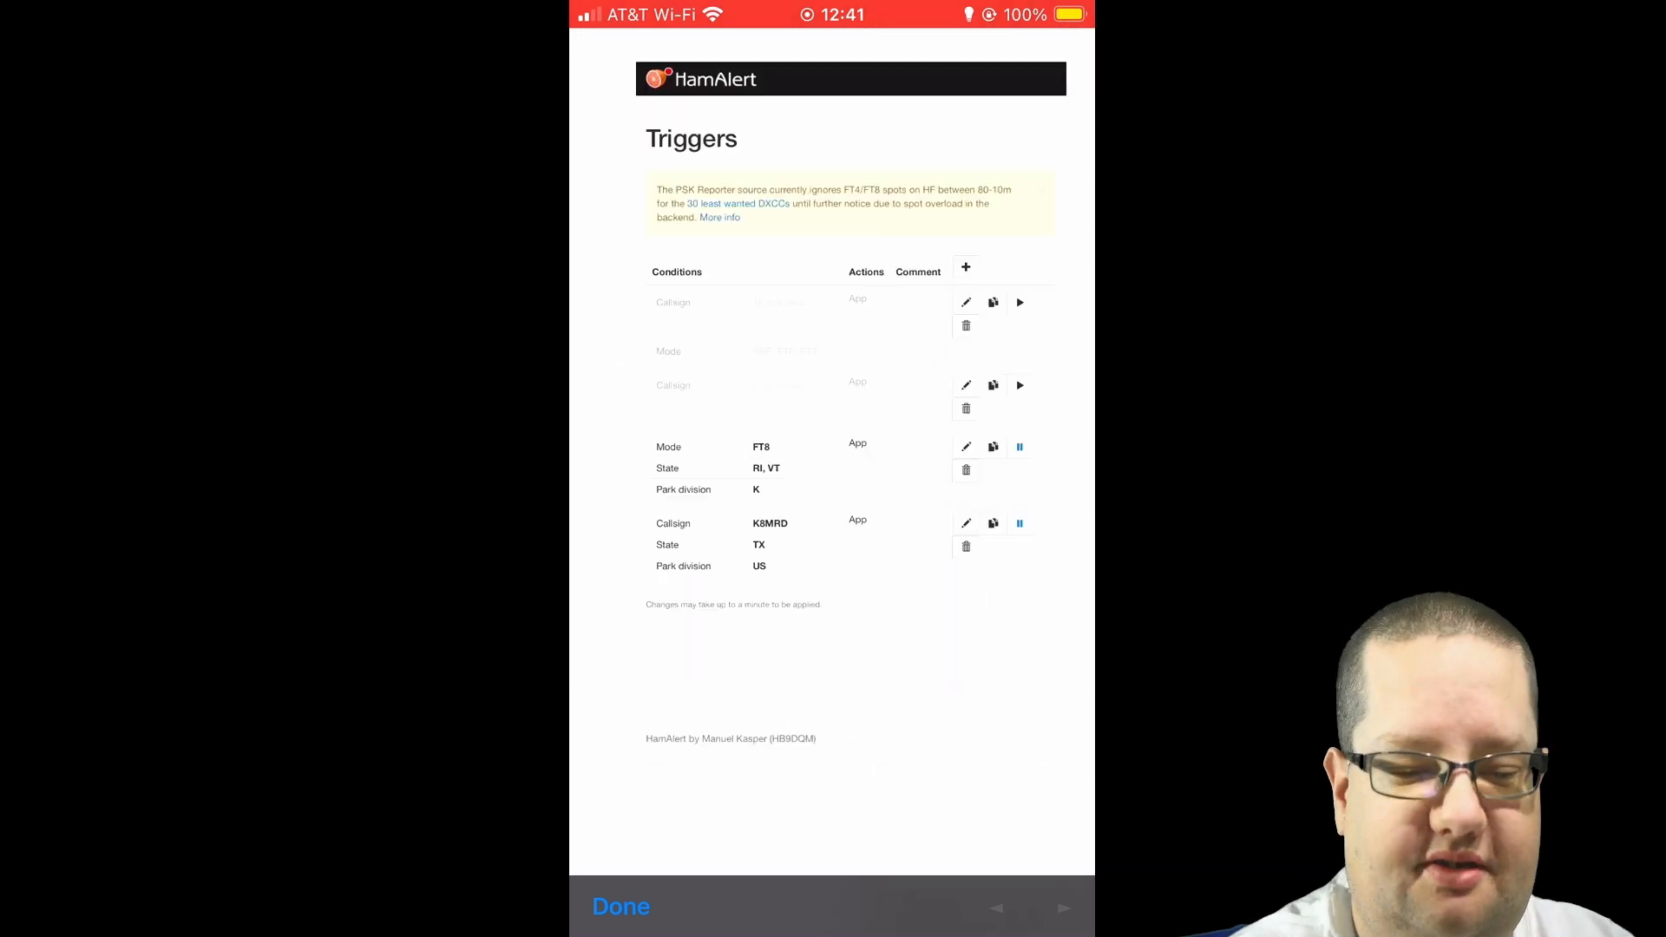
scroll(831, 469, "up", 5)
scroll(831, 468, "right", 5)
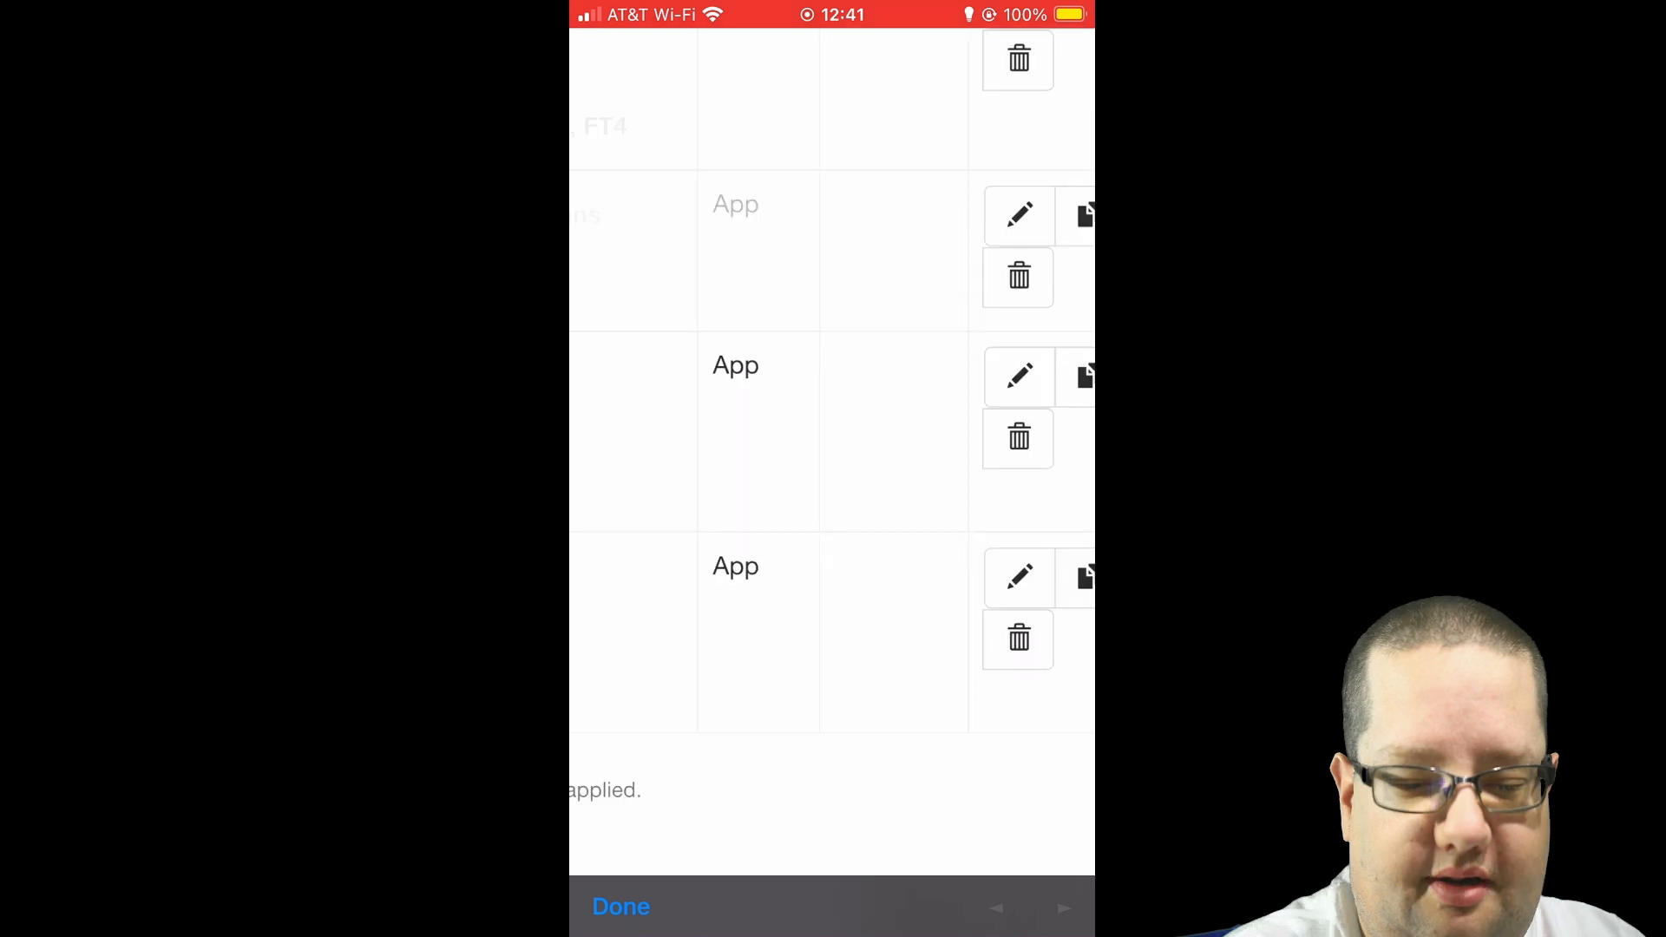
left_click(1019, 577)
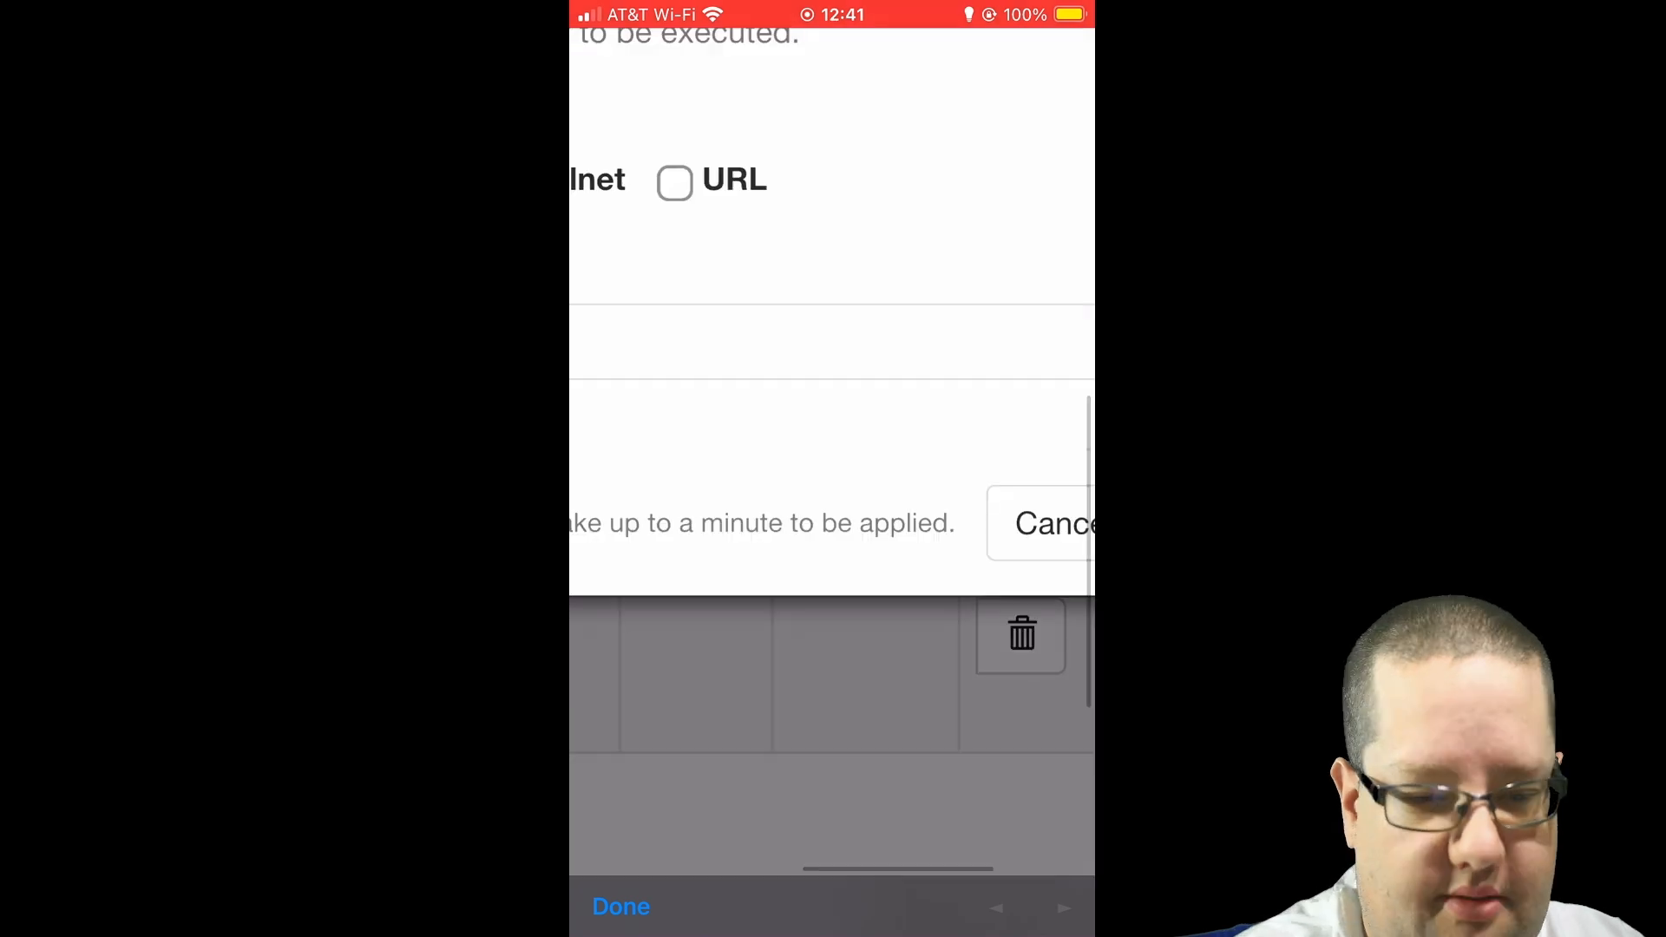
scroll(831, 468, "down", 5)
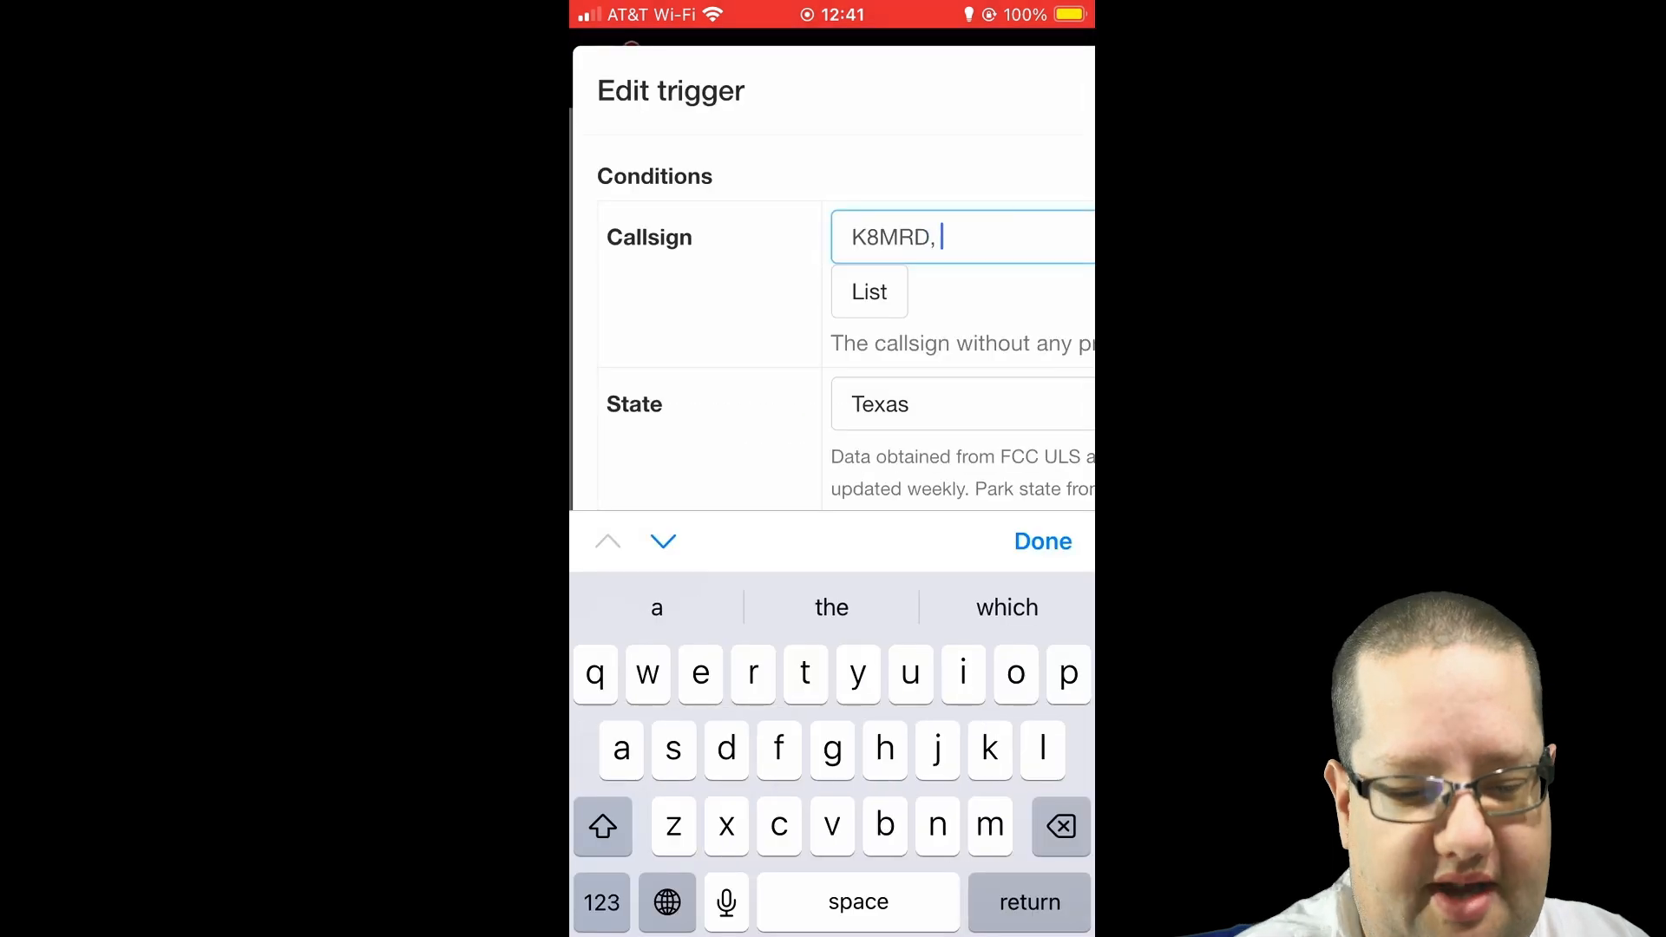
type("KG5")
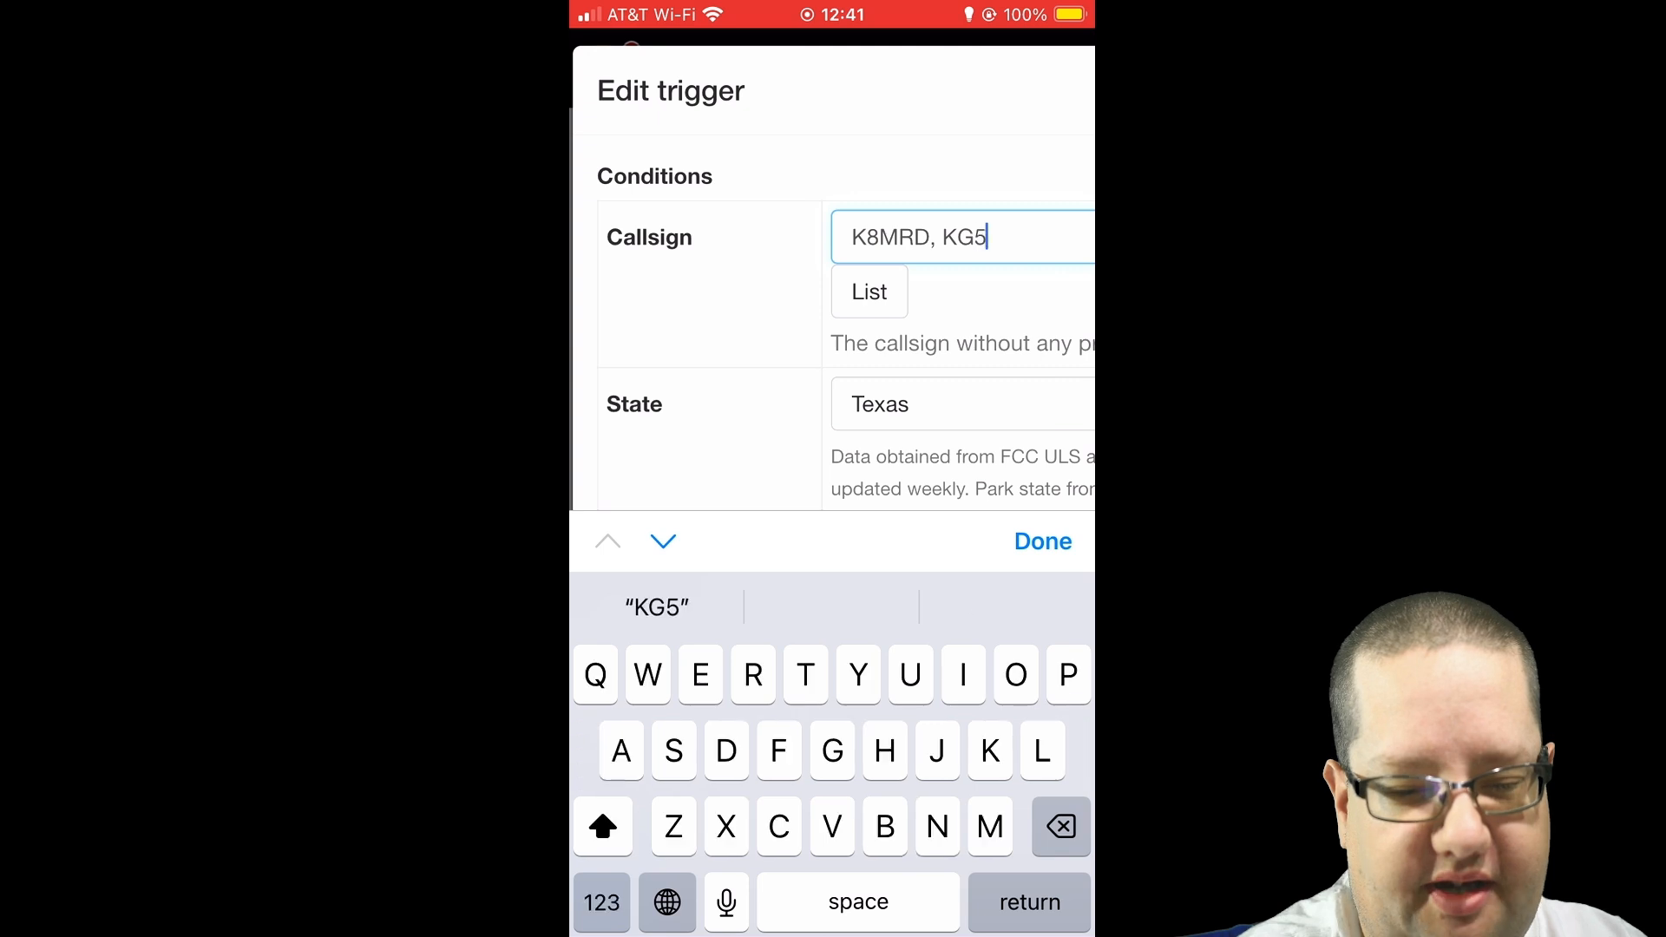
type("A")
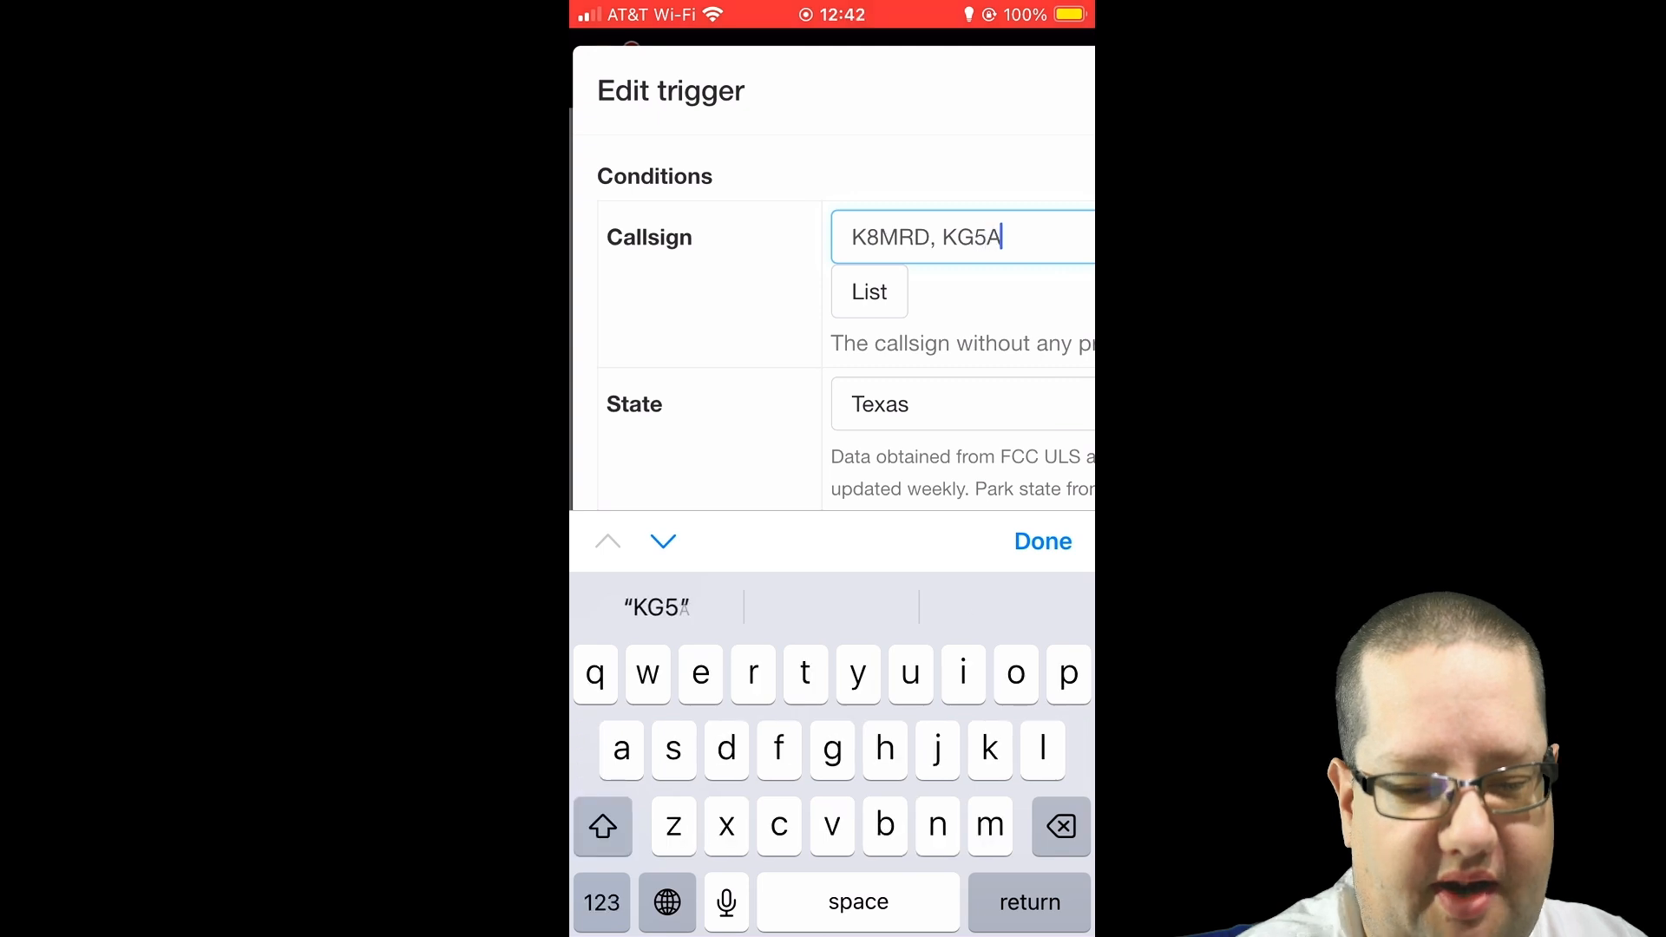
type("HJ")
left_click(1043, 542)
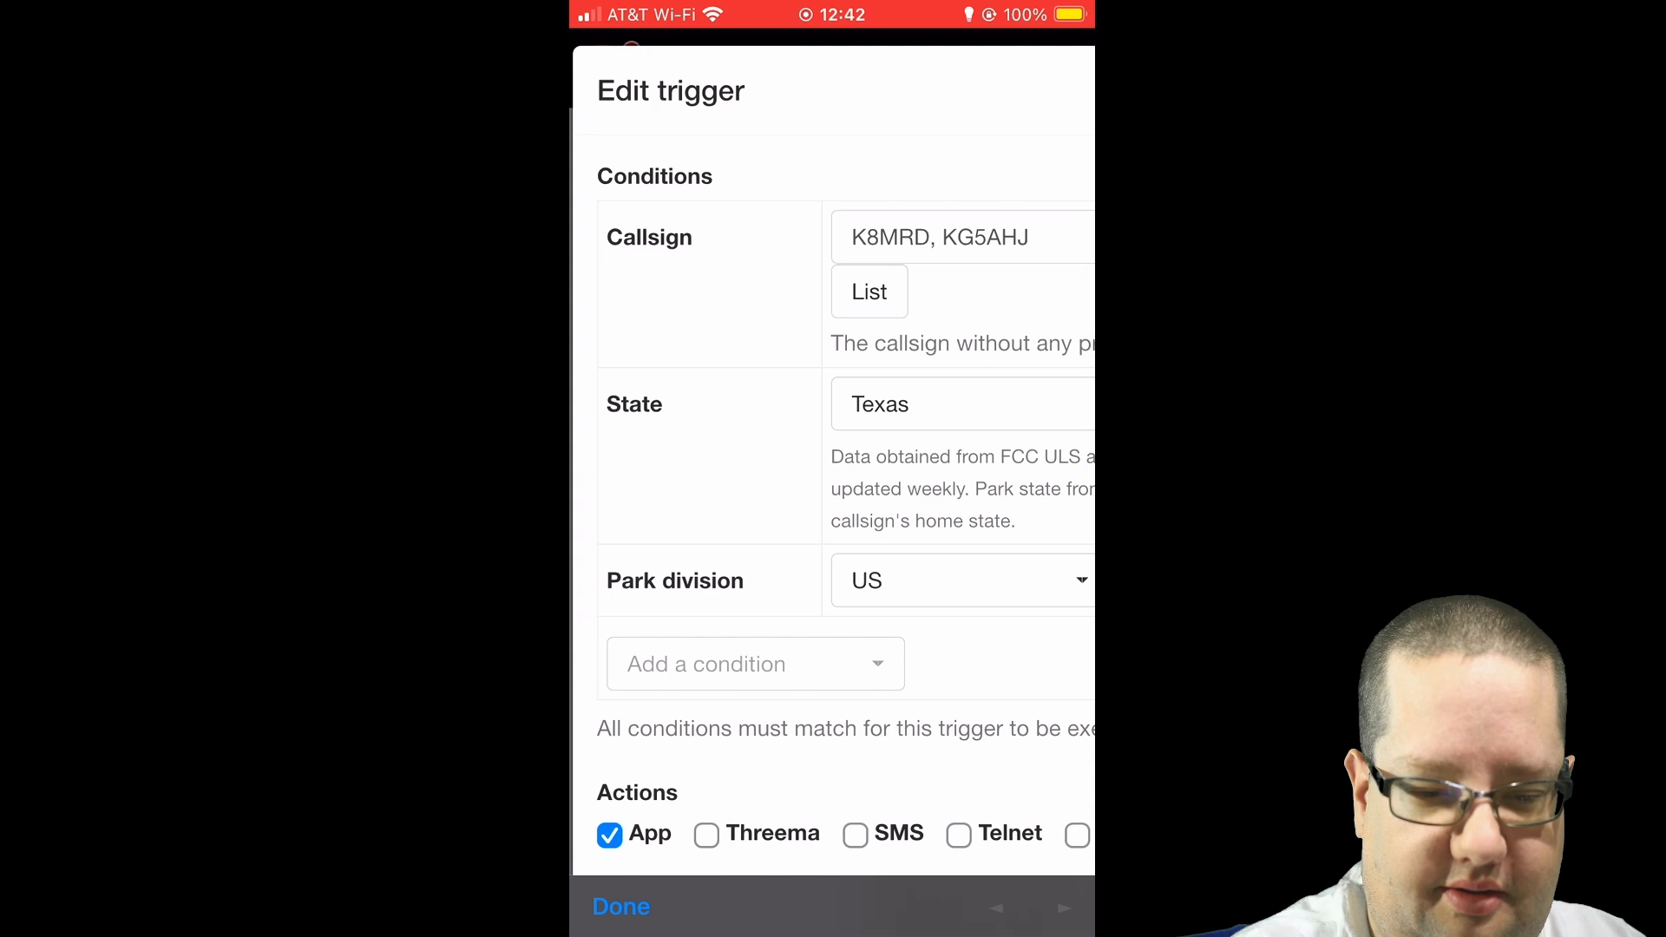
scroll(832, 468, "down", 3)
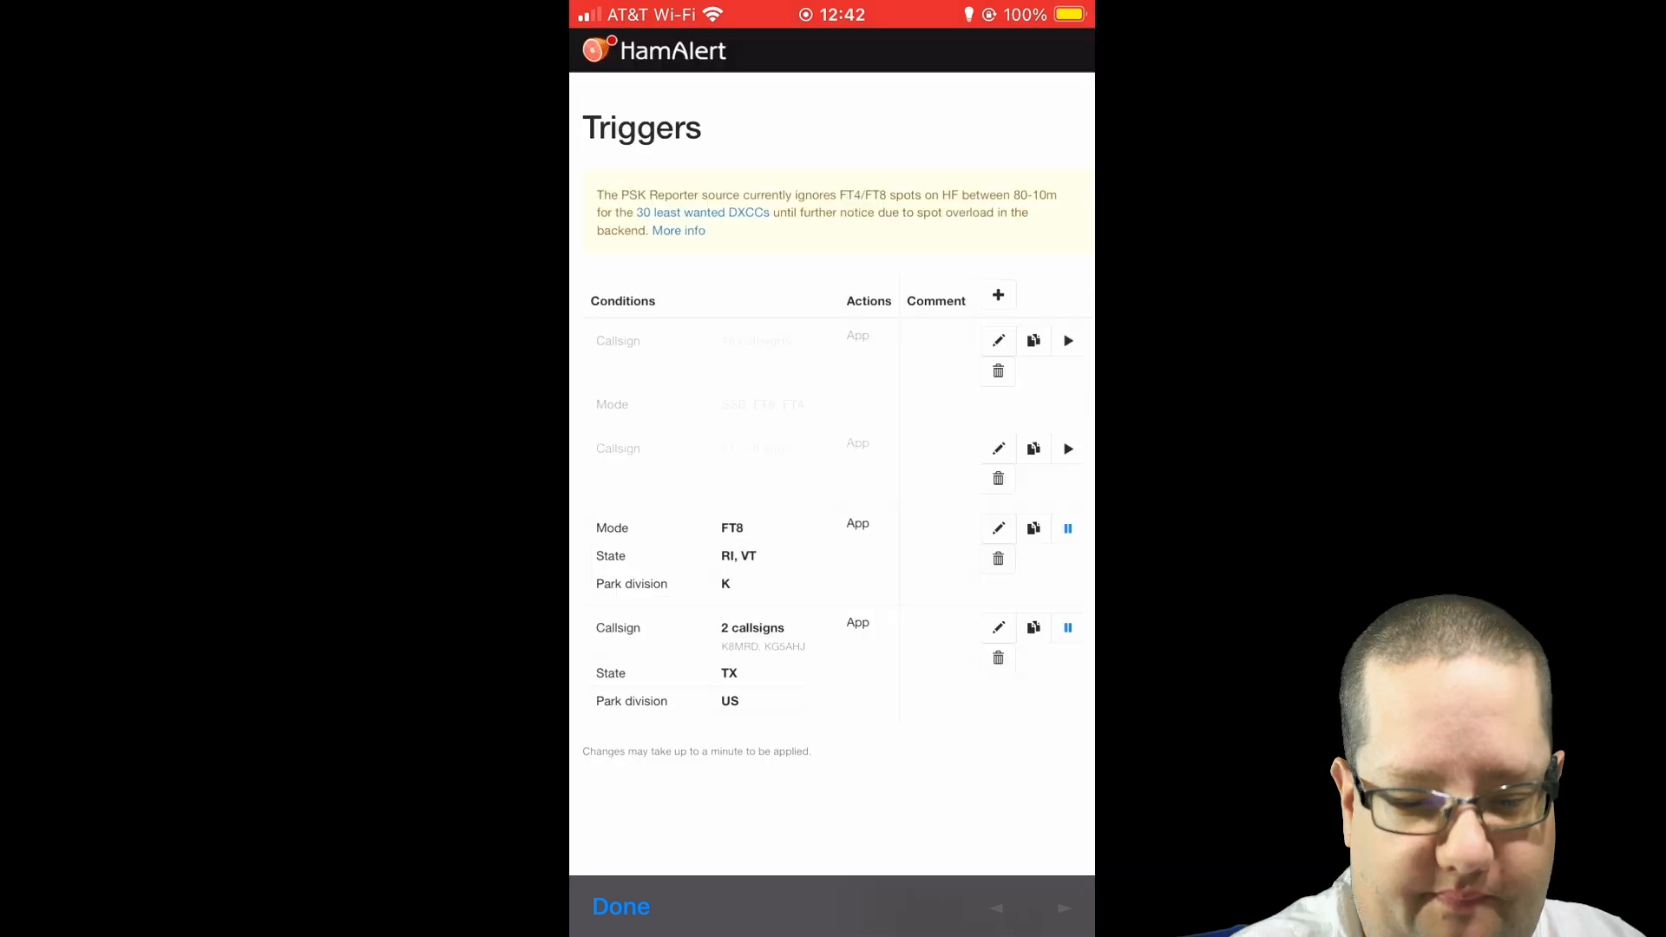
scroll(737, 642, "up", 3)
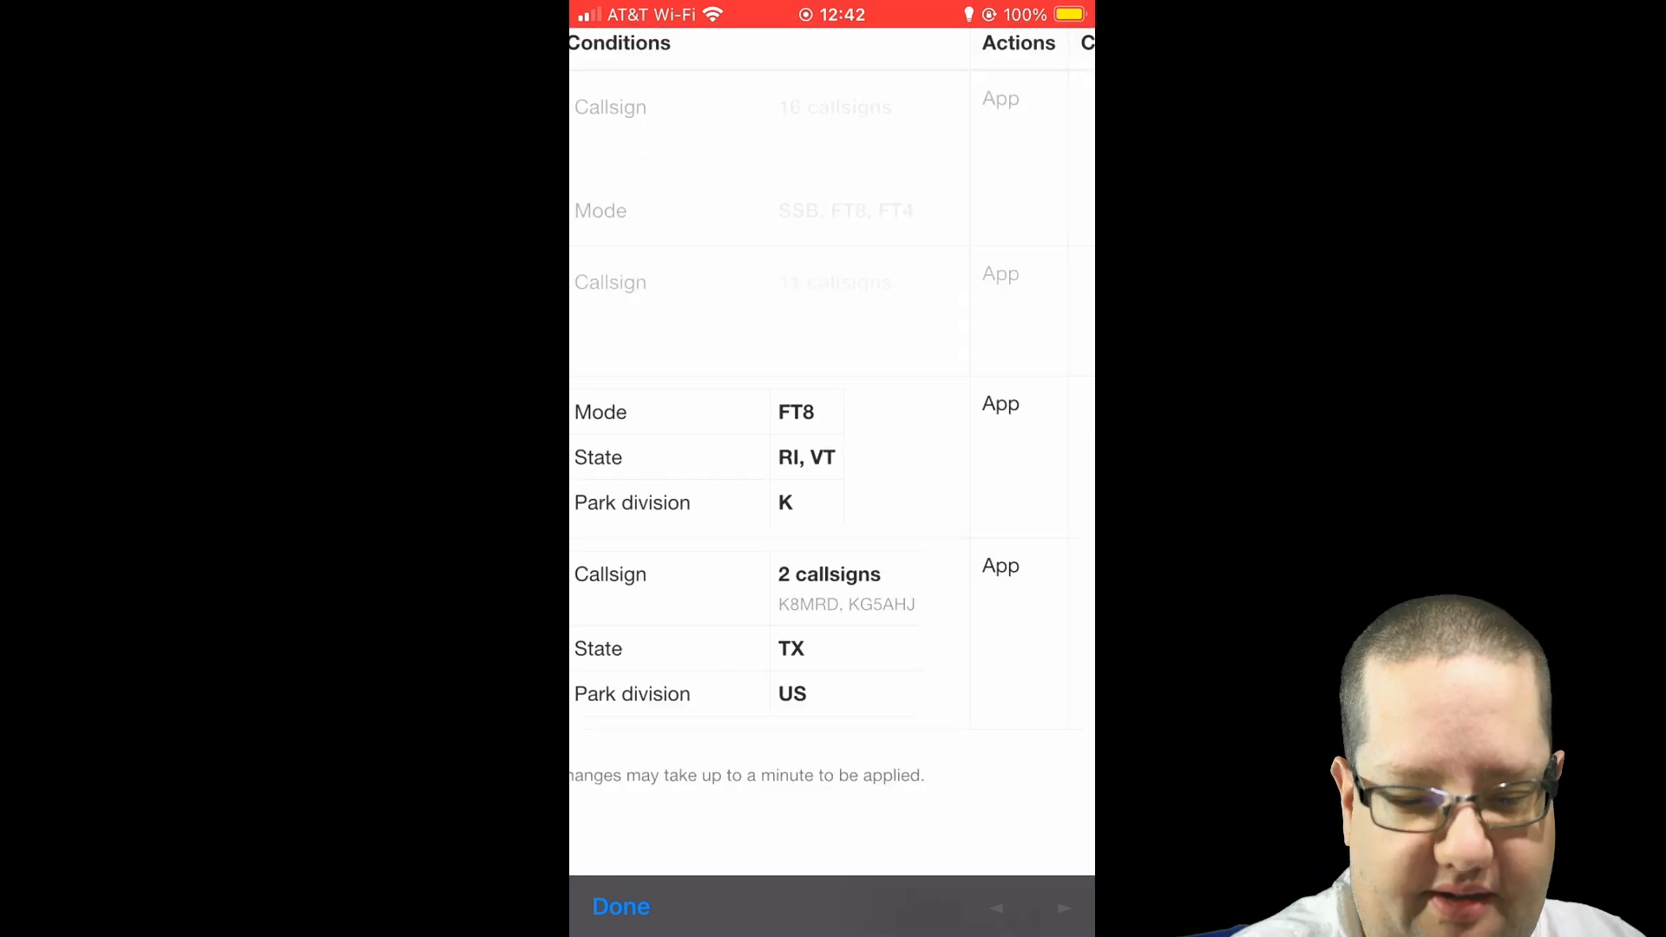
scroll(607, 738, "up", 3)
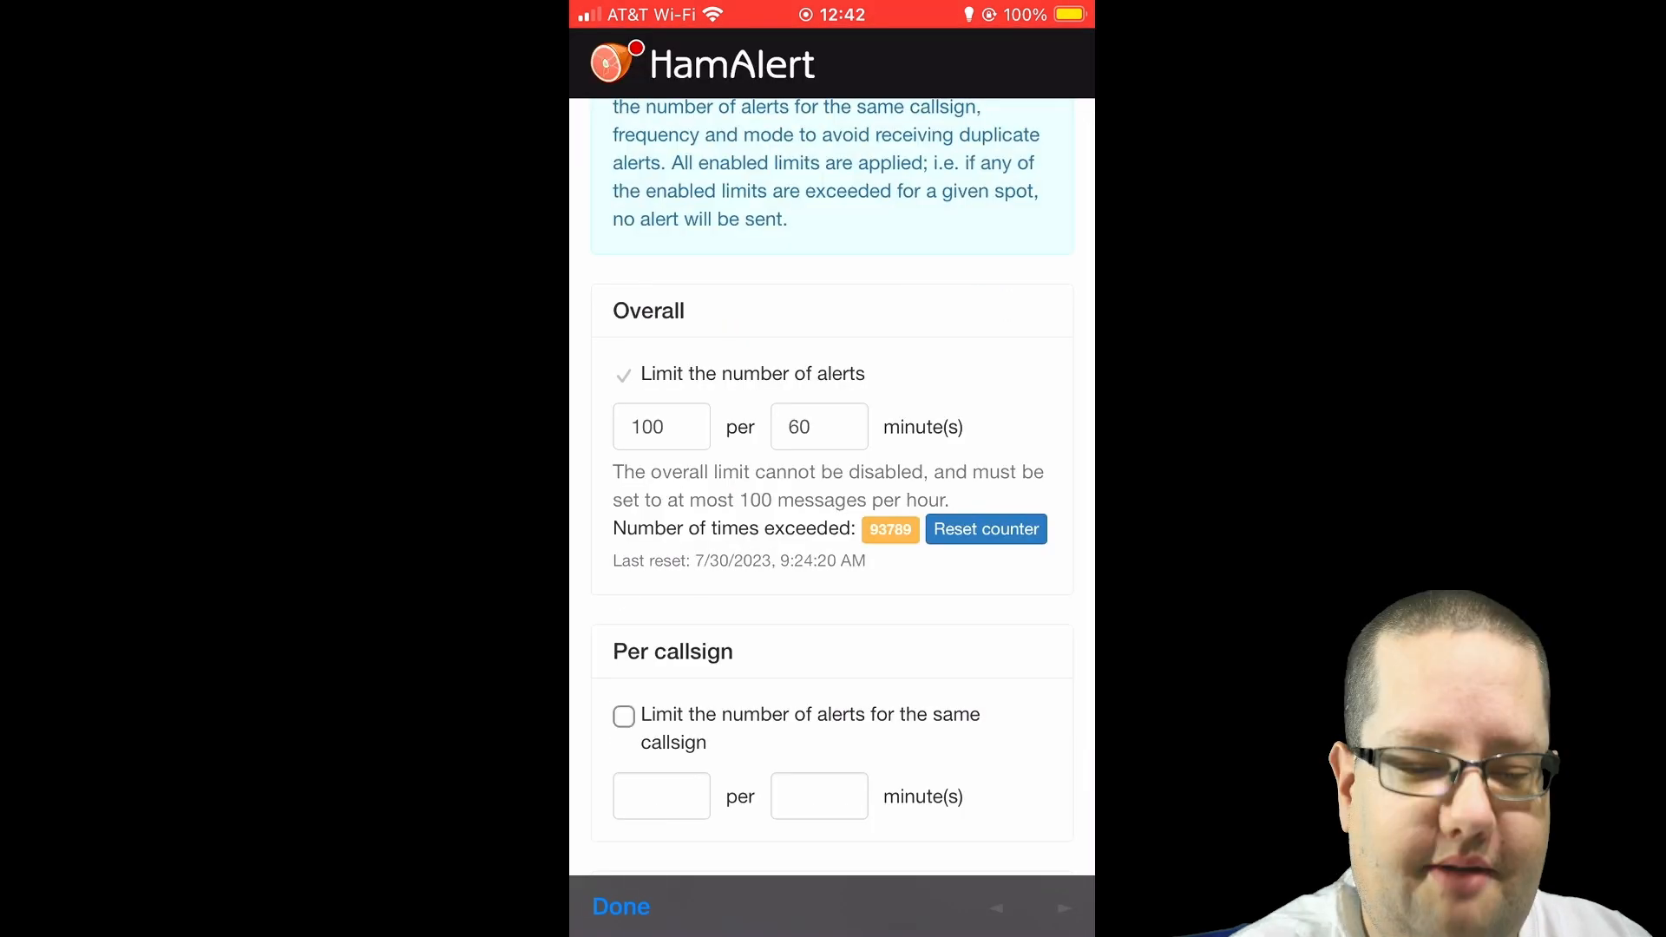
Set the overall alert limit to 1000 alerts per 120 minutes and review the per-callsign limits
left_click(663, 419)
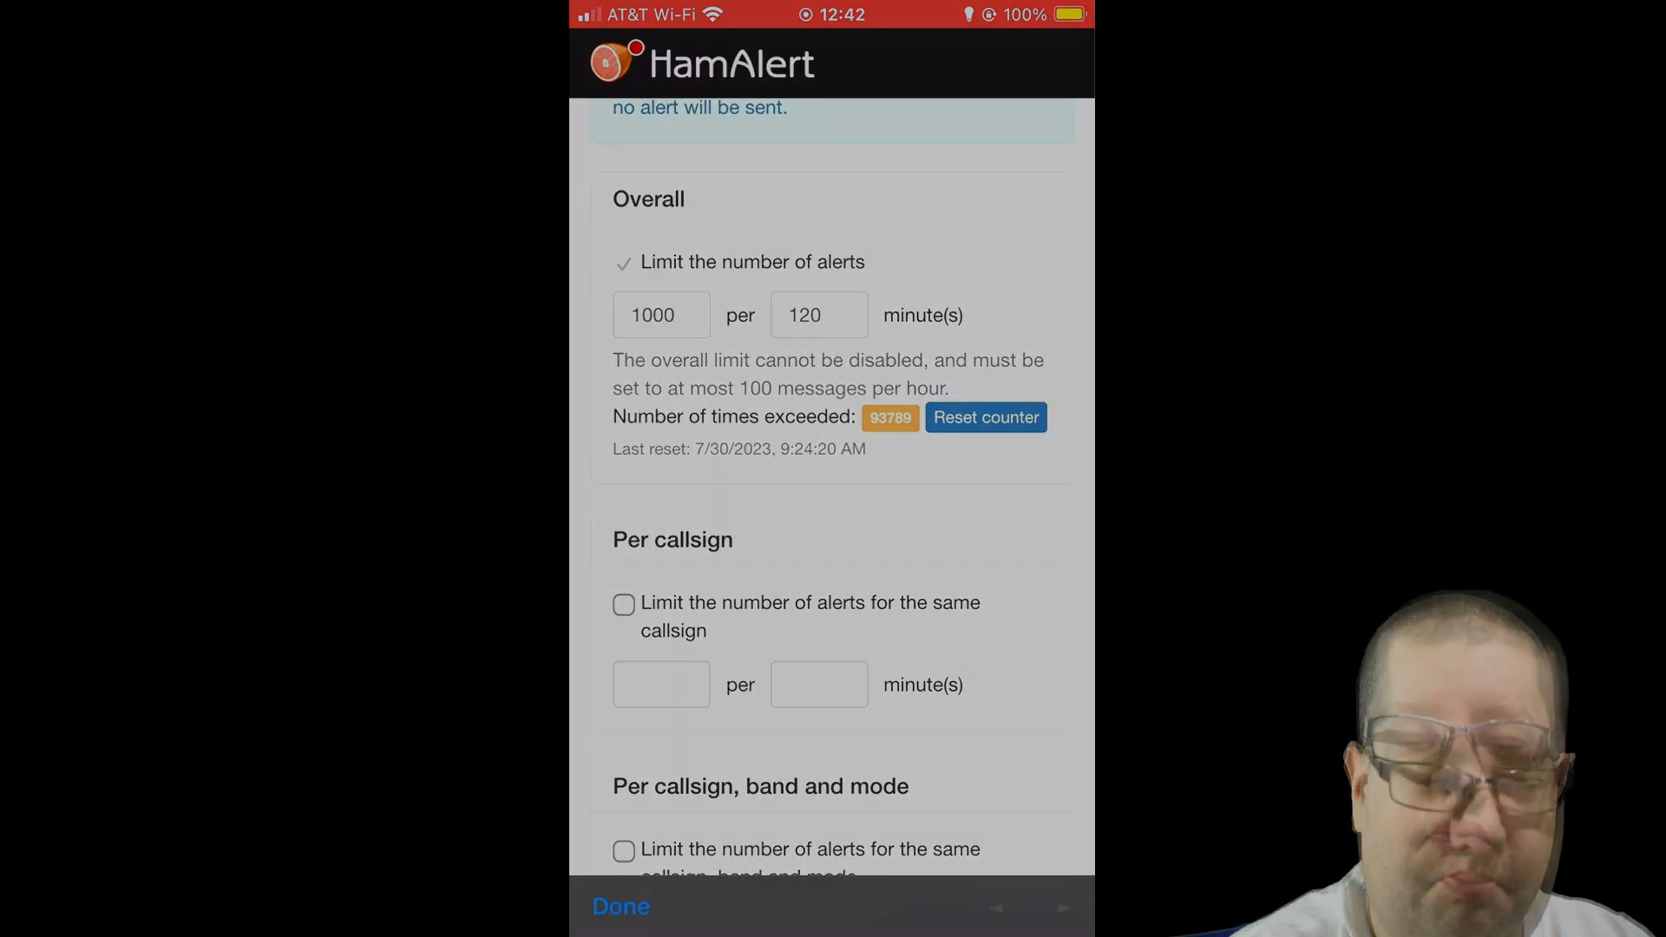
scroll(831, 486, "down", 3)
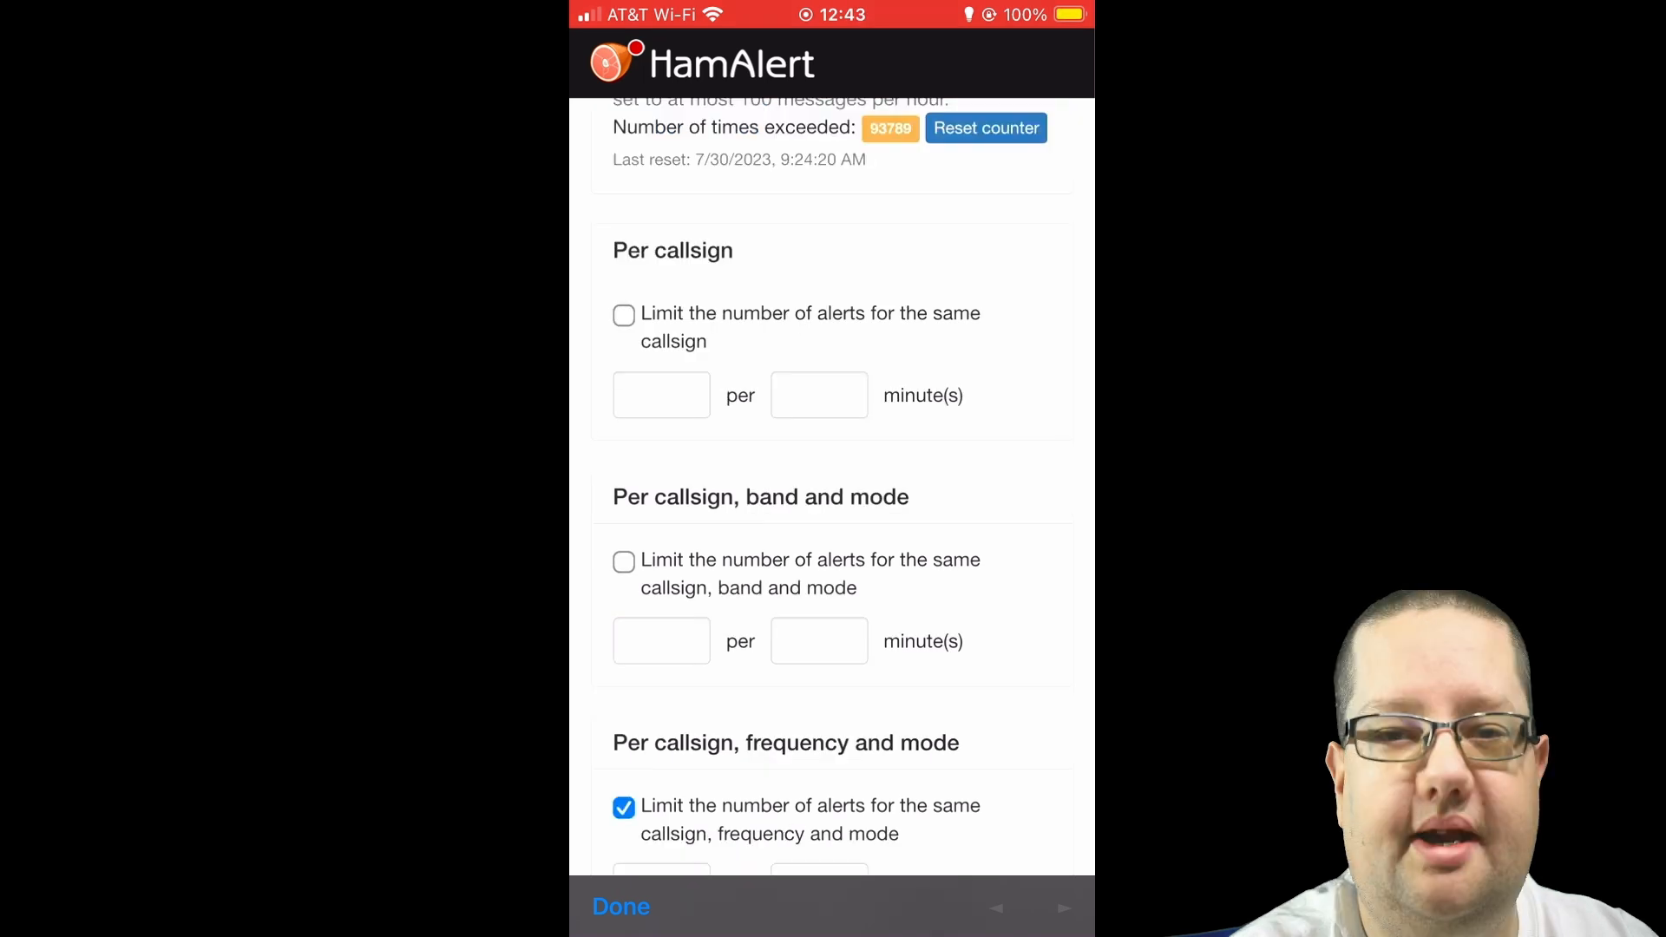
scroll(831, 486, "down", 6)
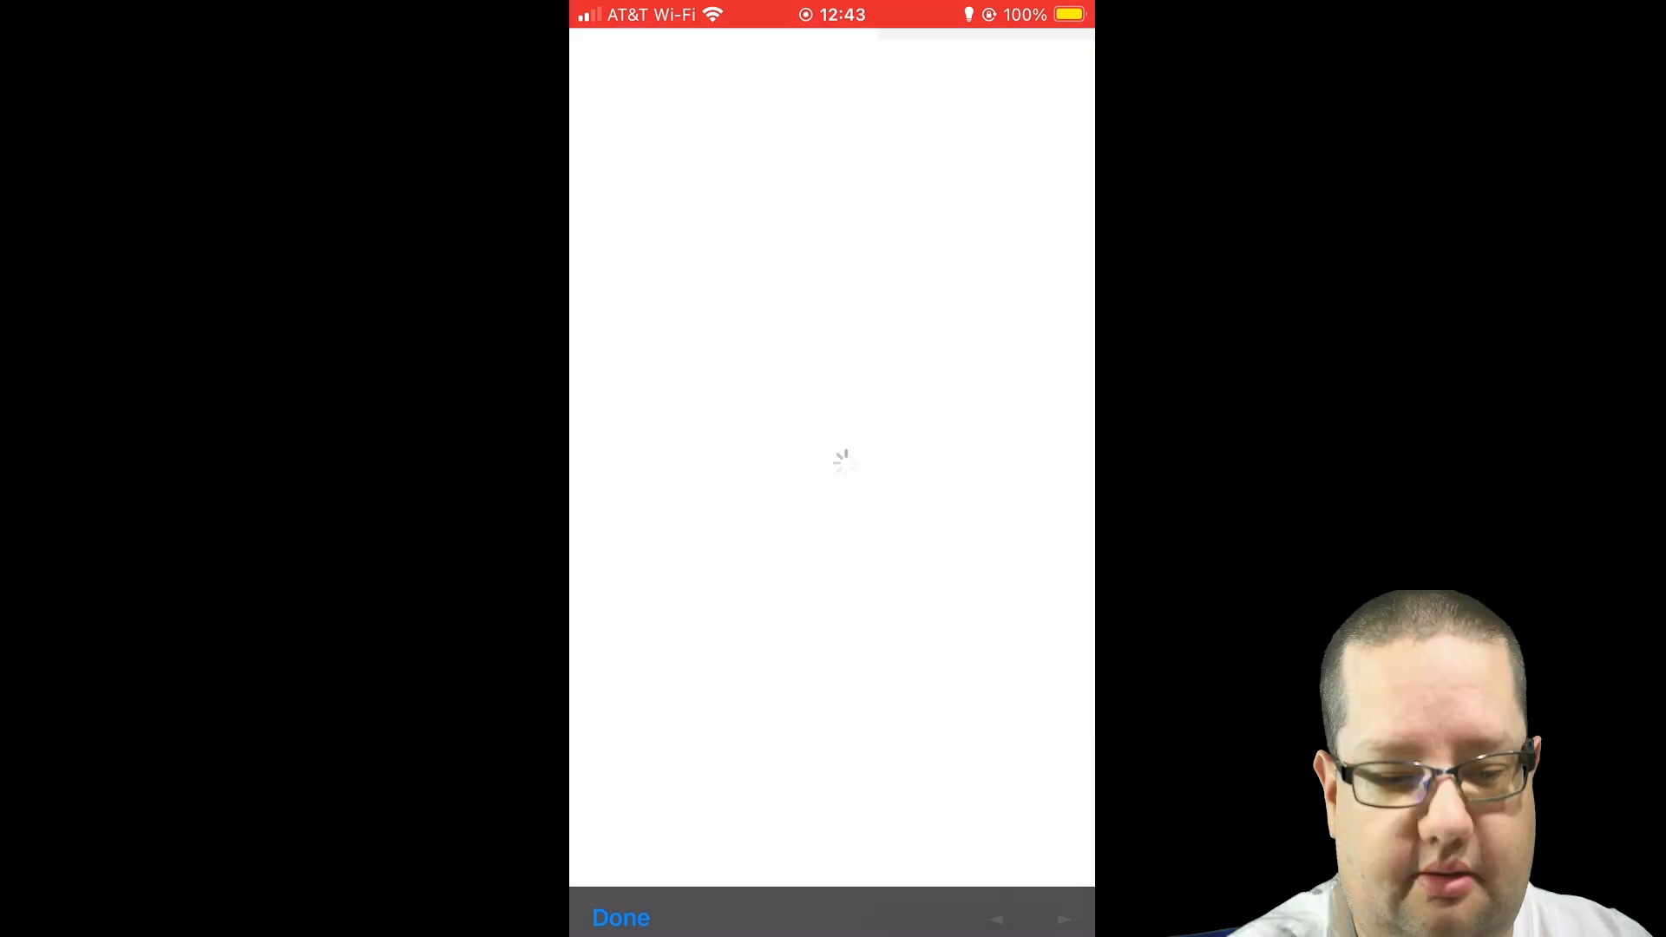
Review the alert destinations for the app, Threema, SMS, Telnet and URL notifications
scroll(831, 486, "down", 2)
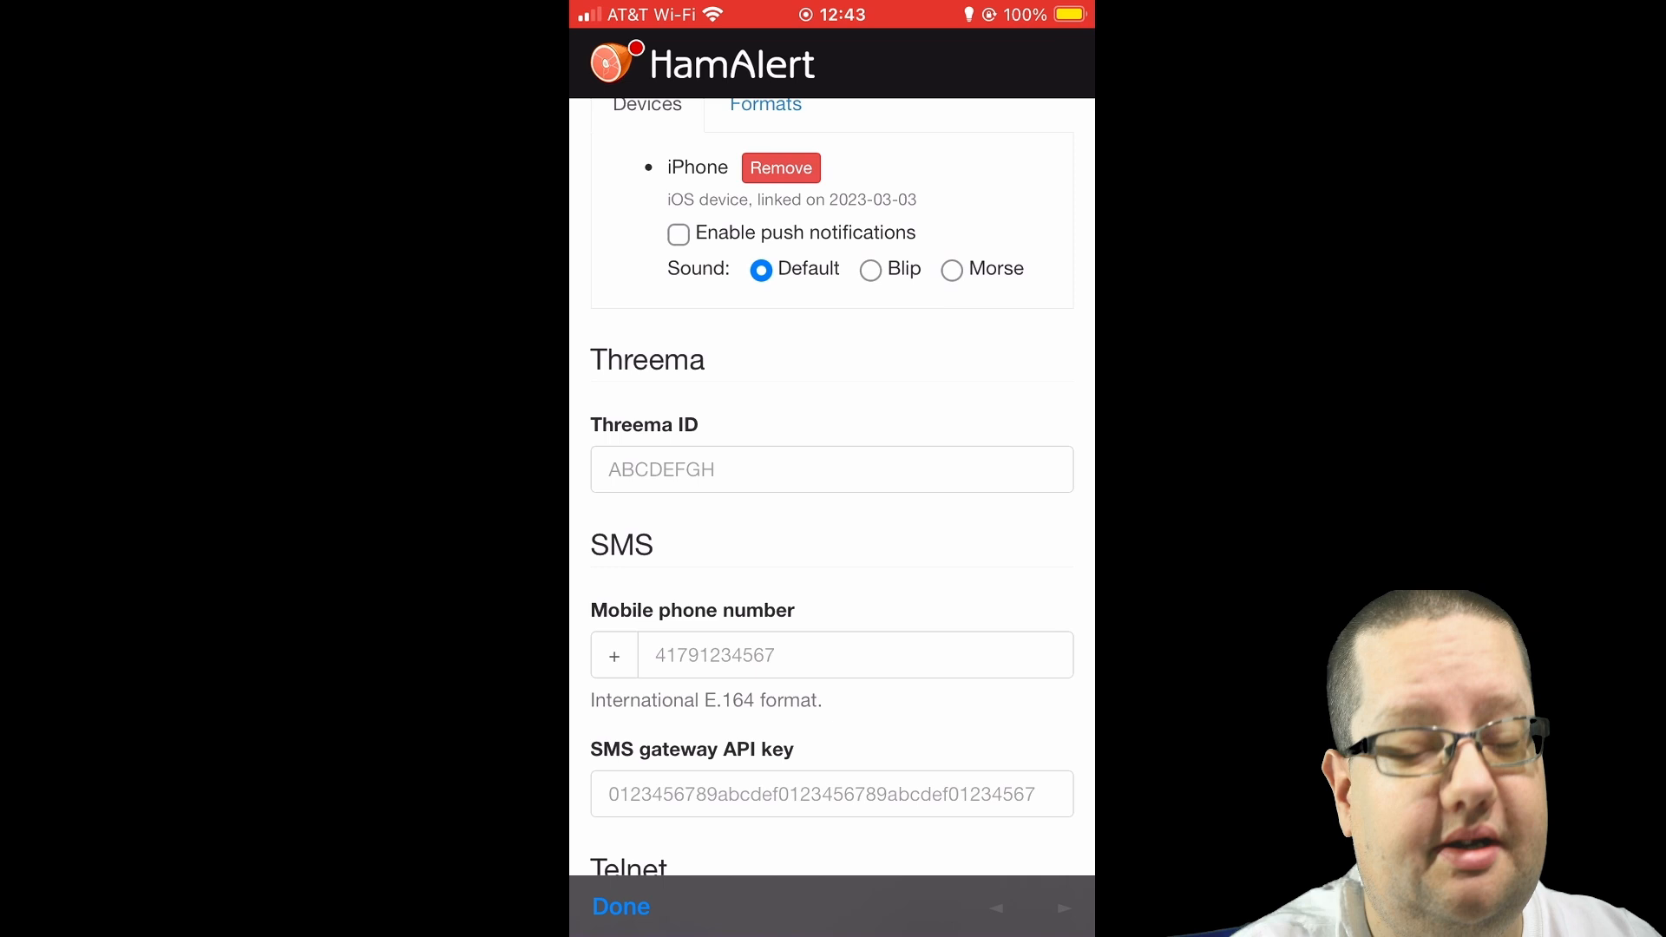
scroll(831, 486, "down", 6)
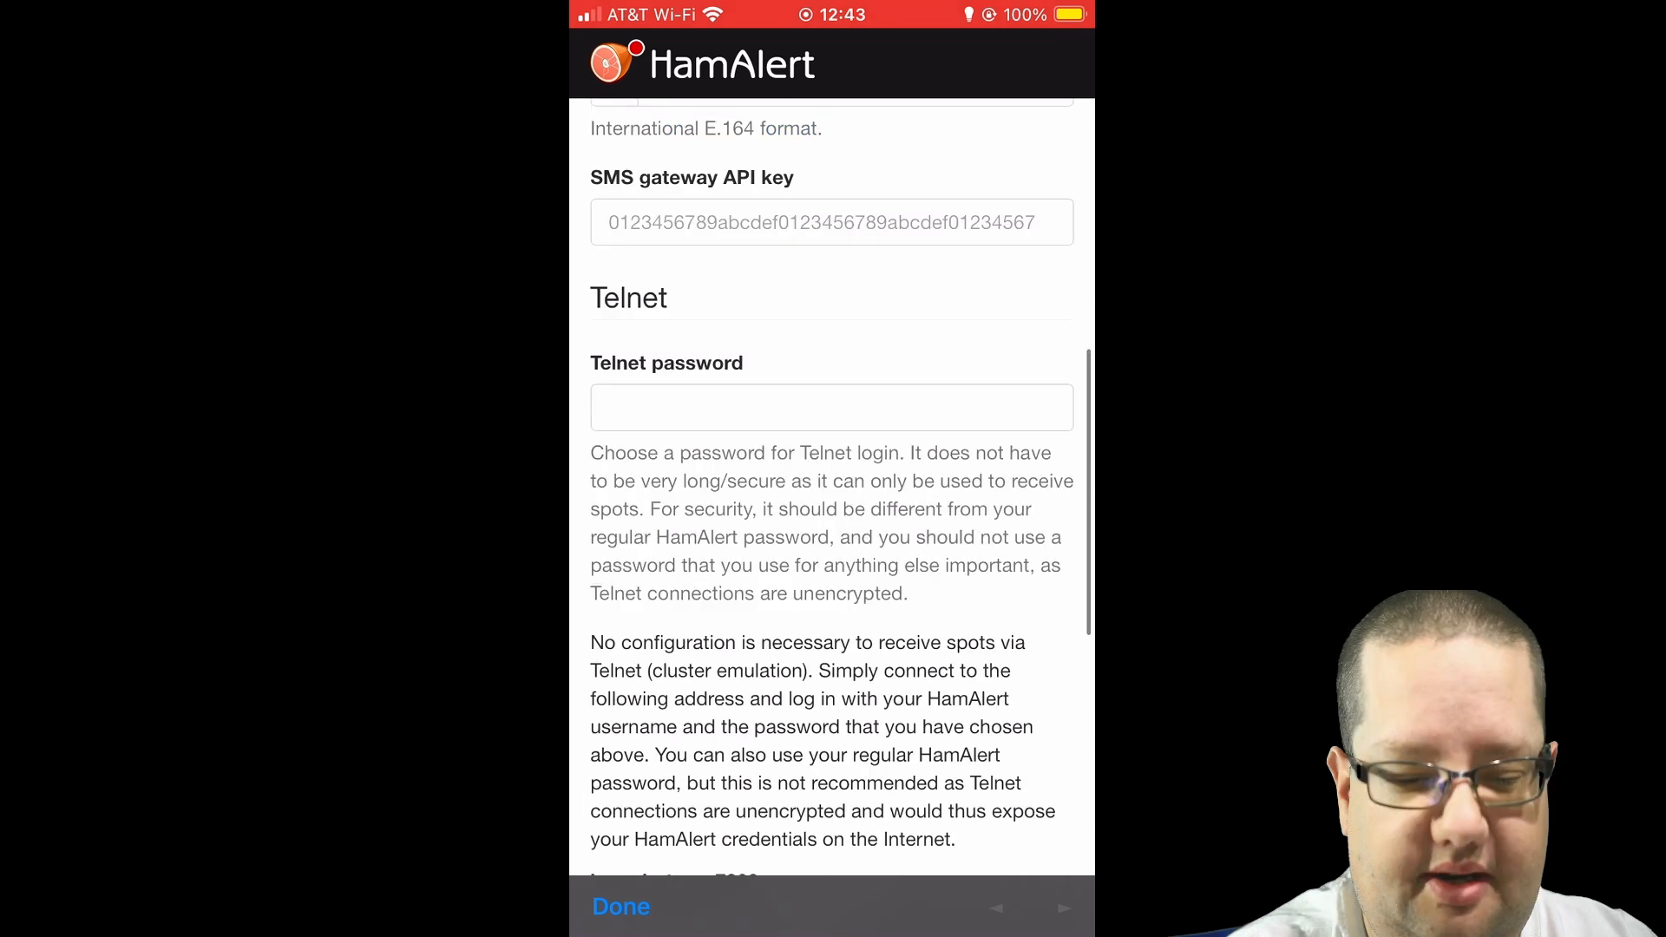
scroll(831, 486, "down", 7)
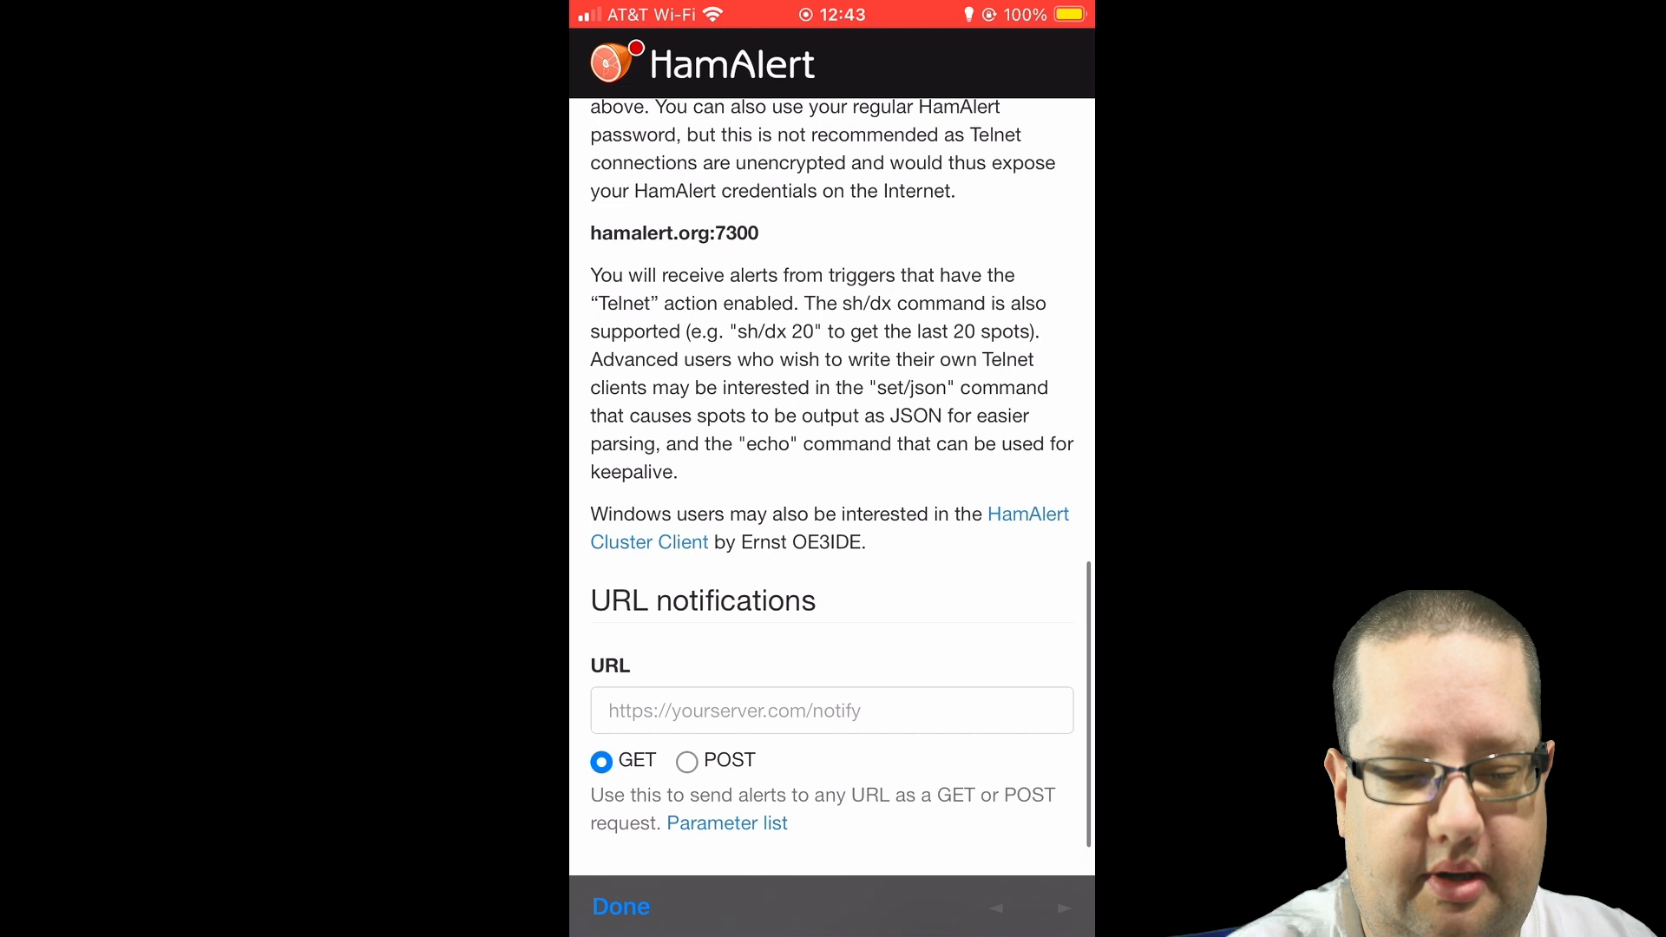
scroll(831, 486, "up", 15)
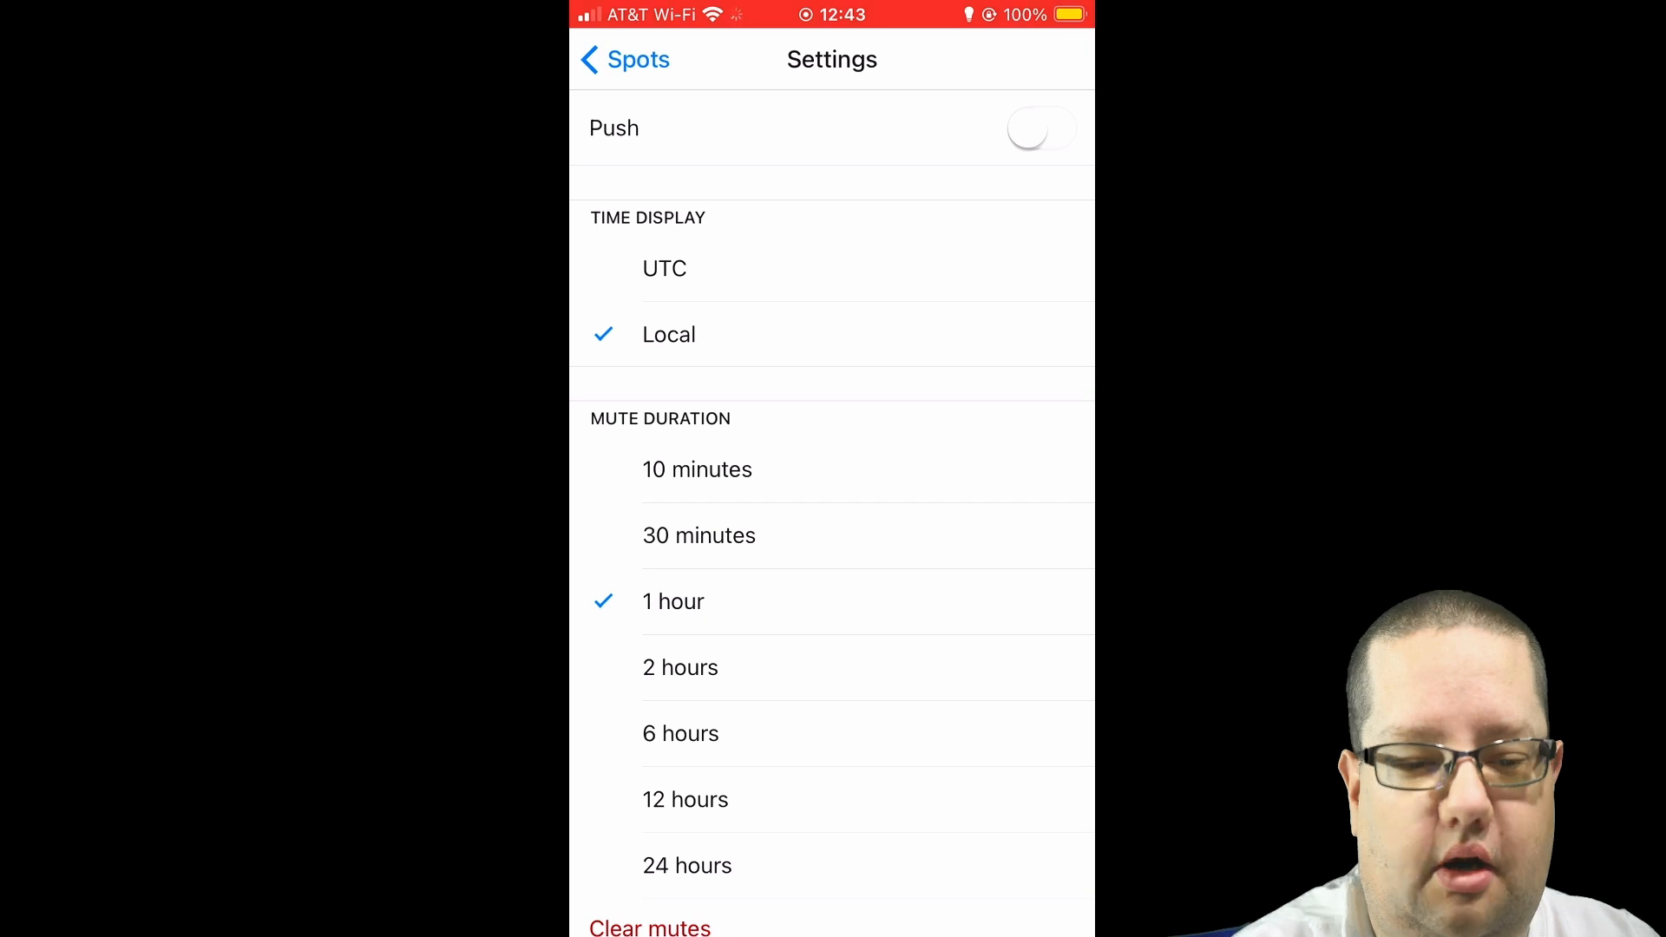
Set the app's time display to UTC and expand the details of the second spot in the latest spots
scroll(831, 512, "down", 1)
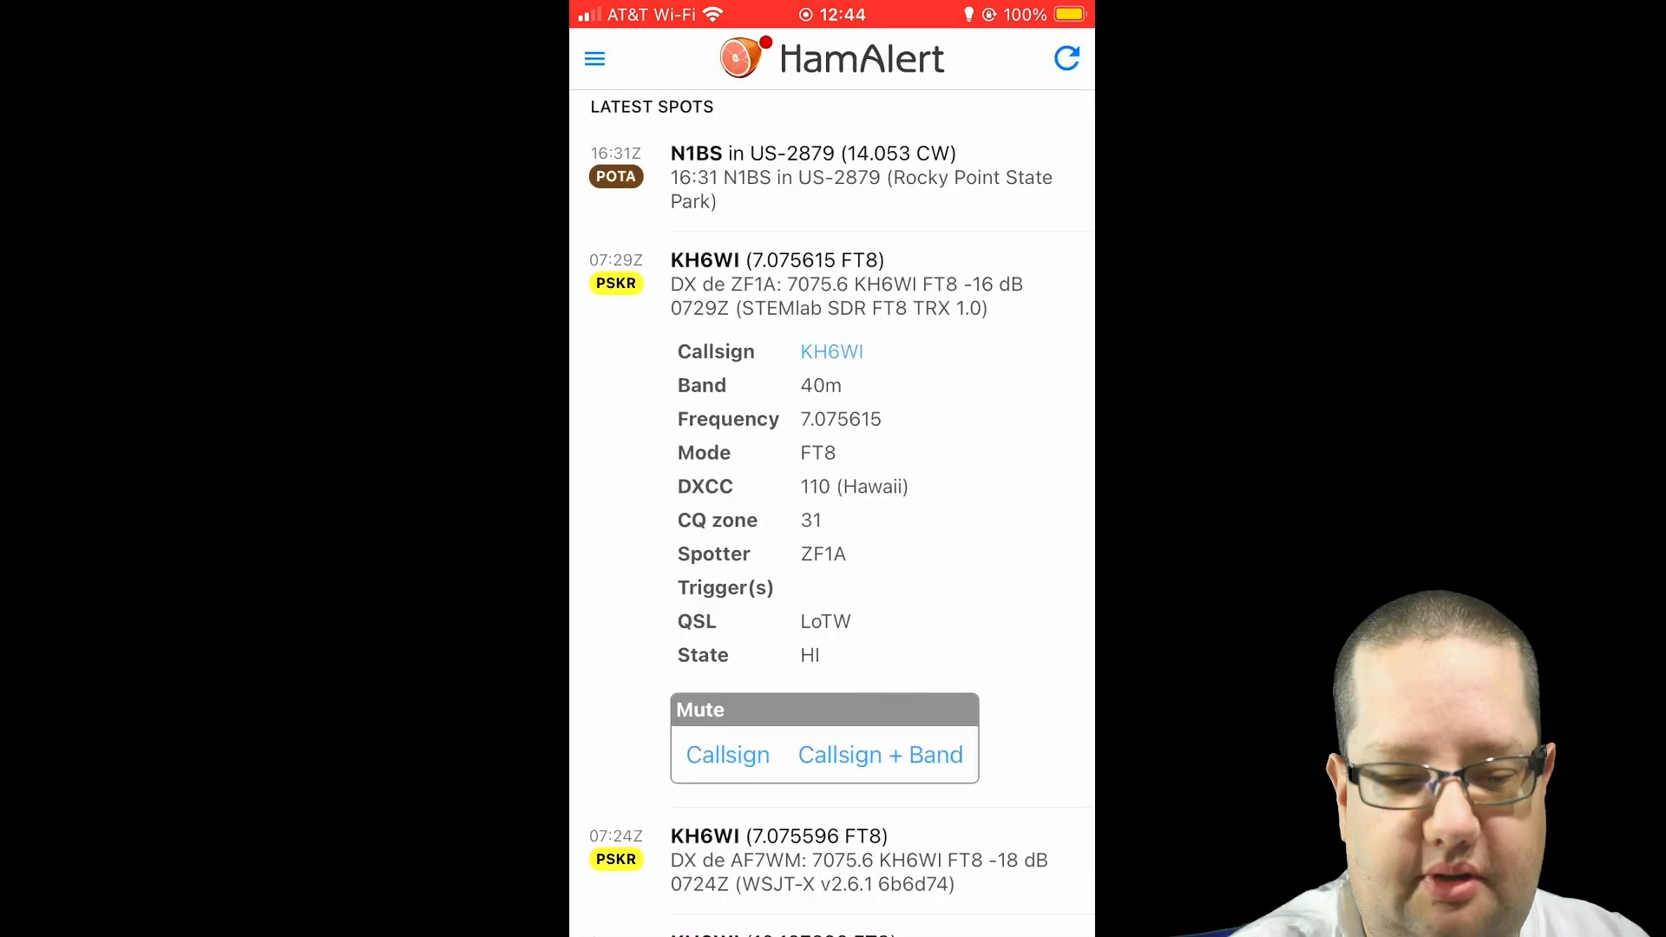
left_click(594, 58)
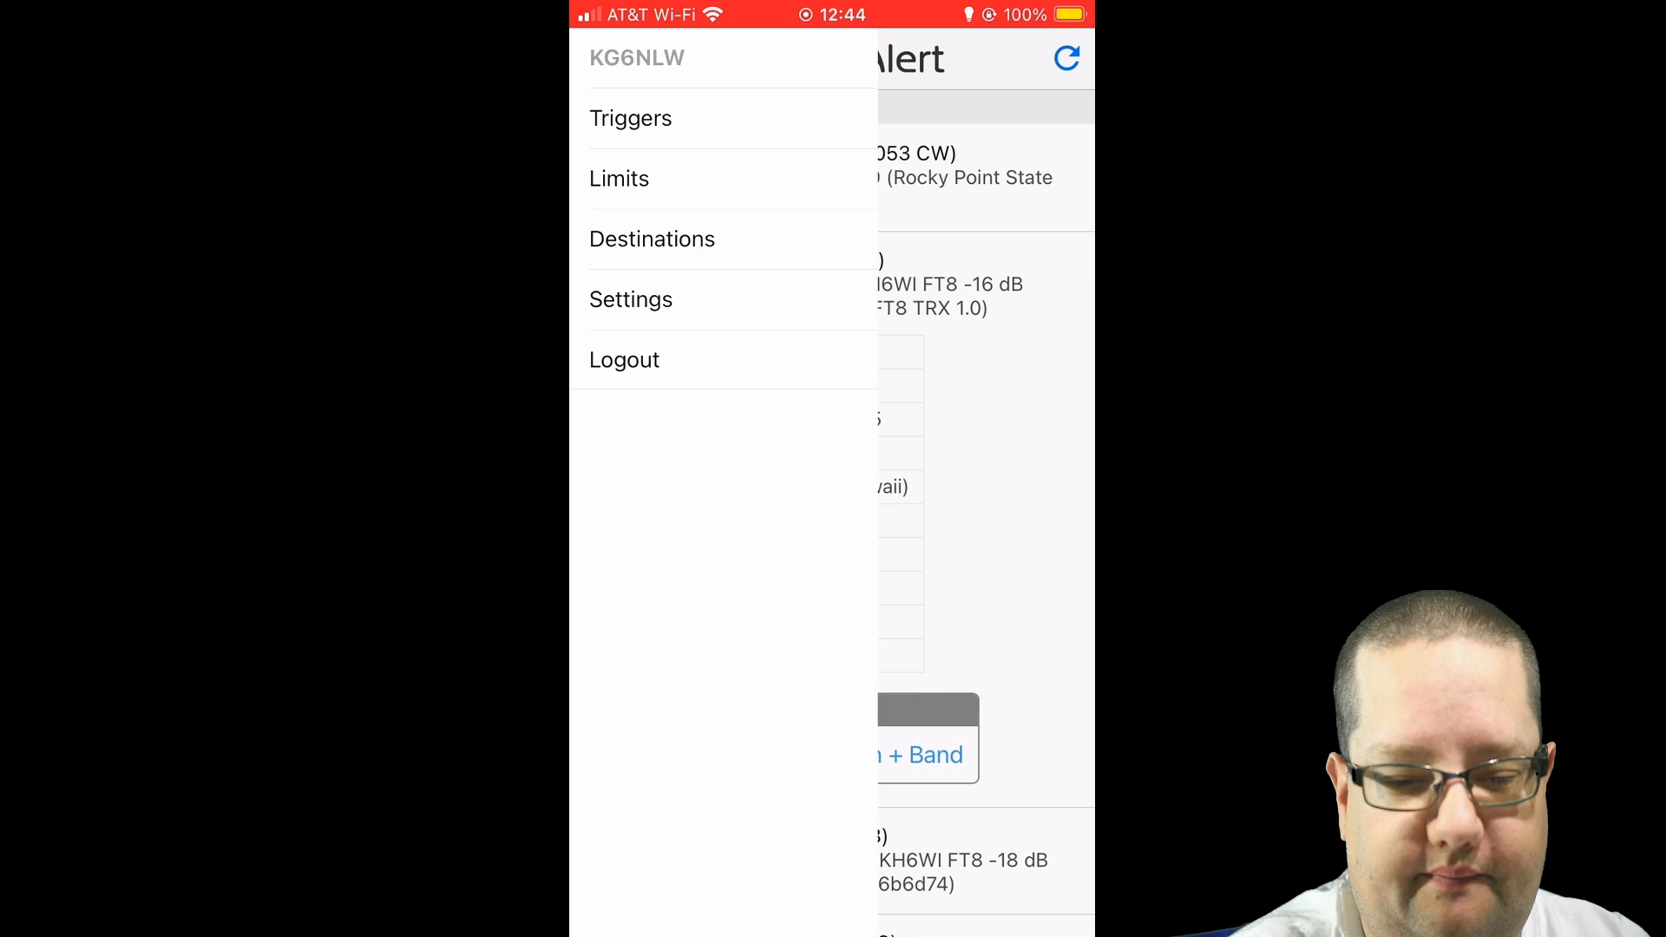
left_click(987, 486)
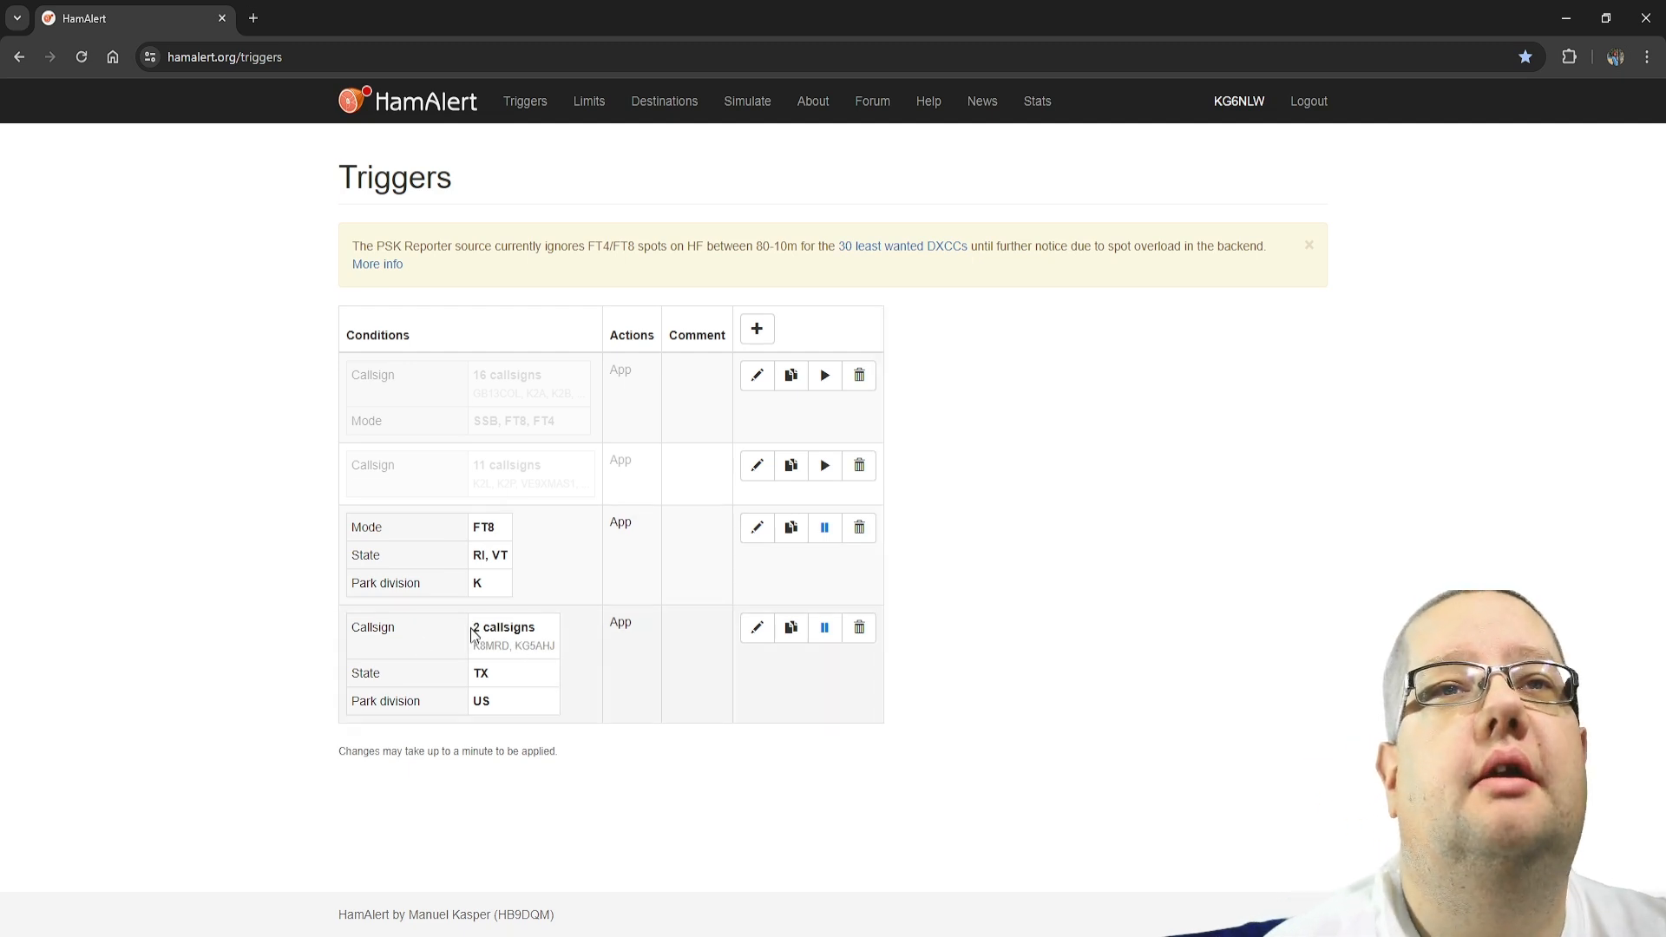
Switch to the HamAlert website, edit the Texas trigger with two callsigns, and add a Band condition set to 20m
left_click_drag(475, 630, 555, 655)
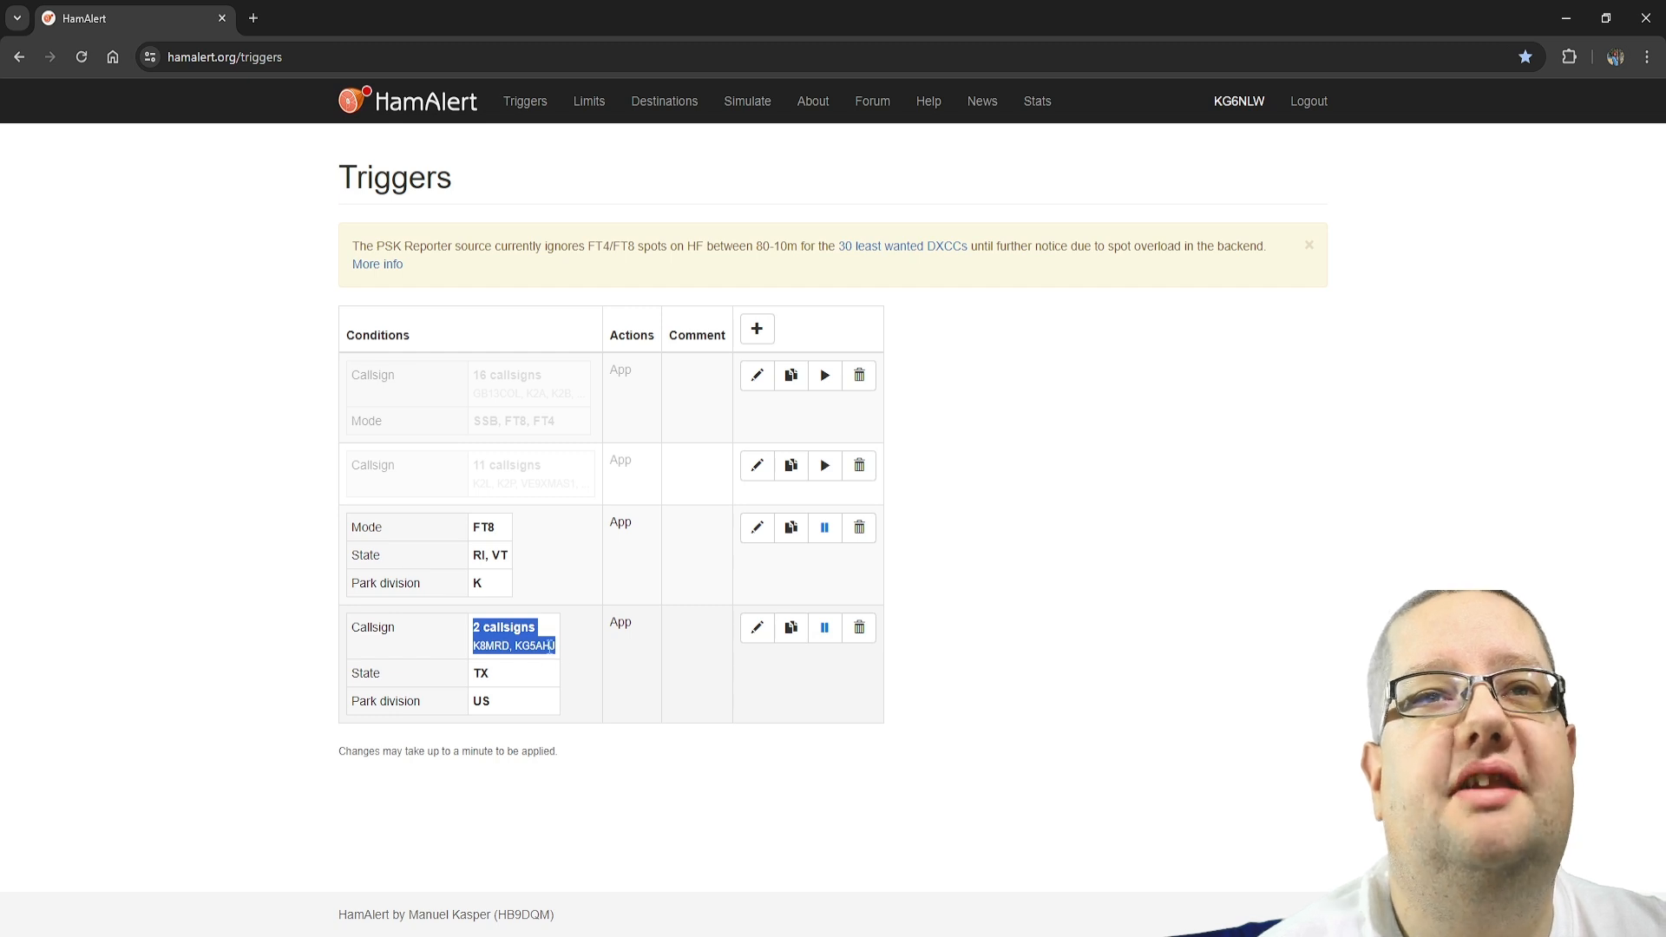
left_click_drag(557, 647, 516, 649)
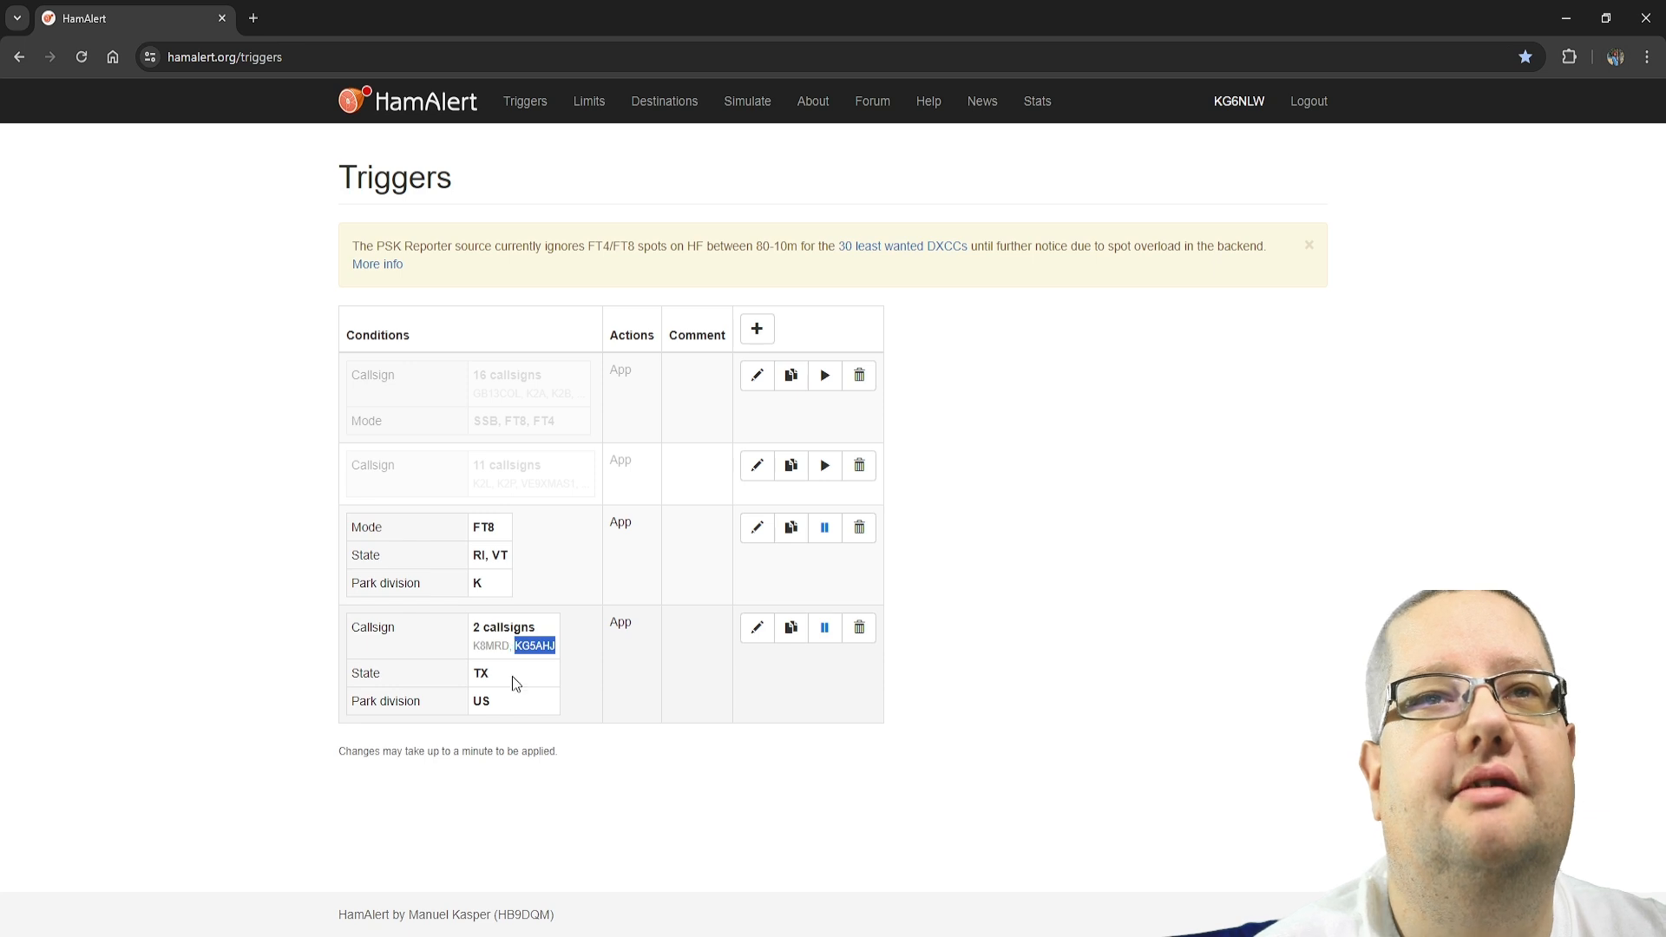
left_click(756, 627)
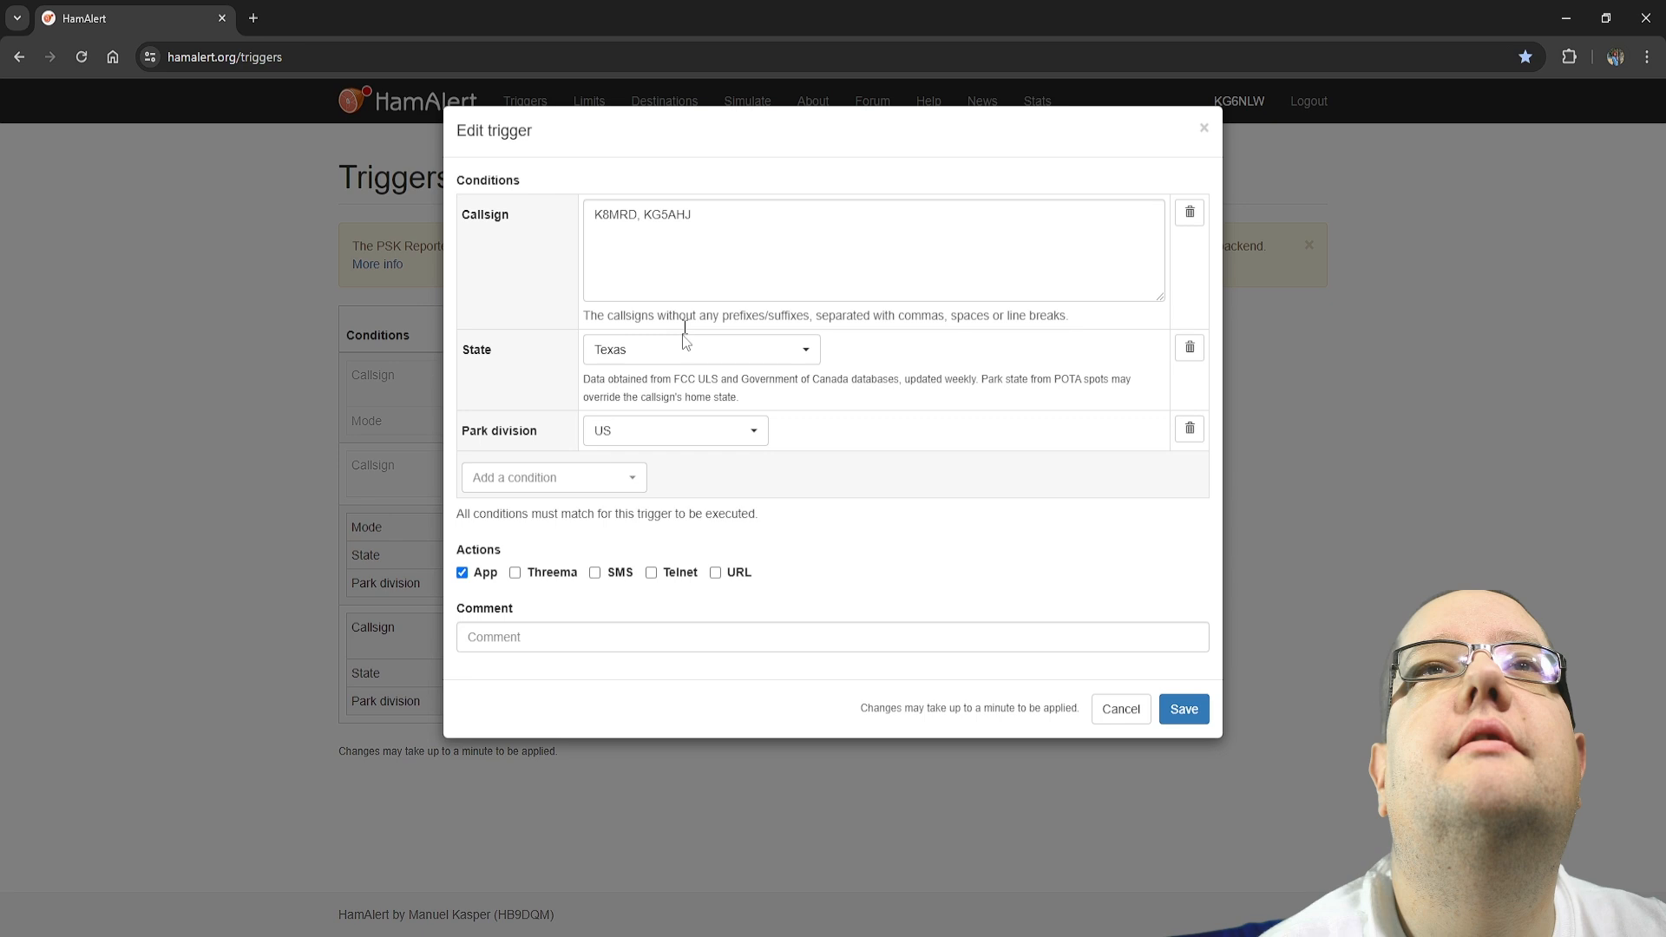
left_click(575, 493)
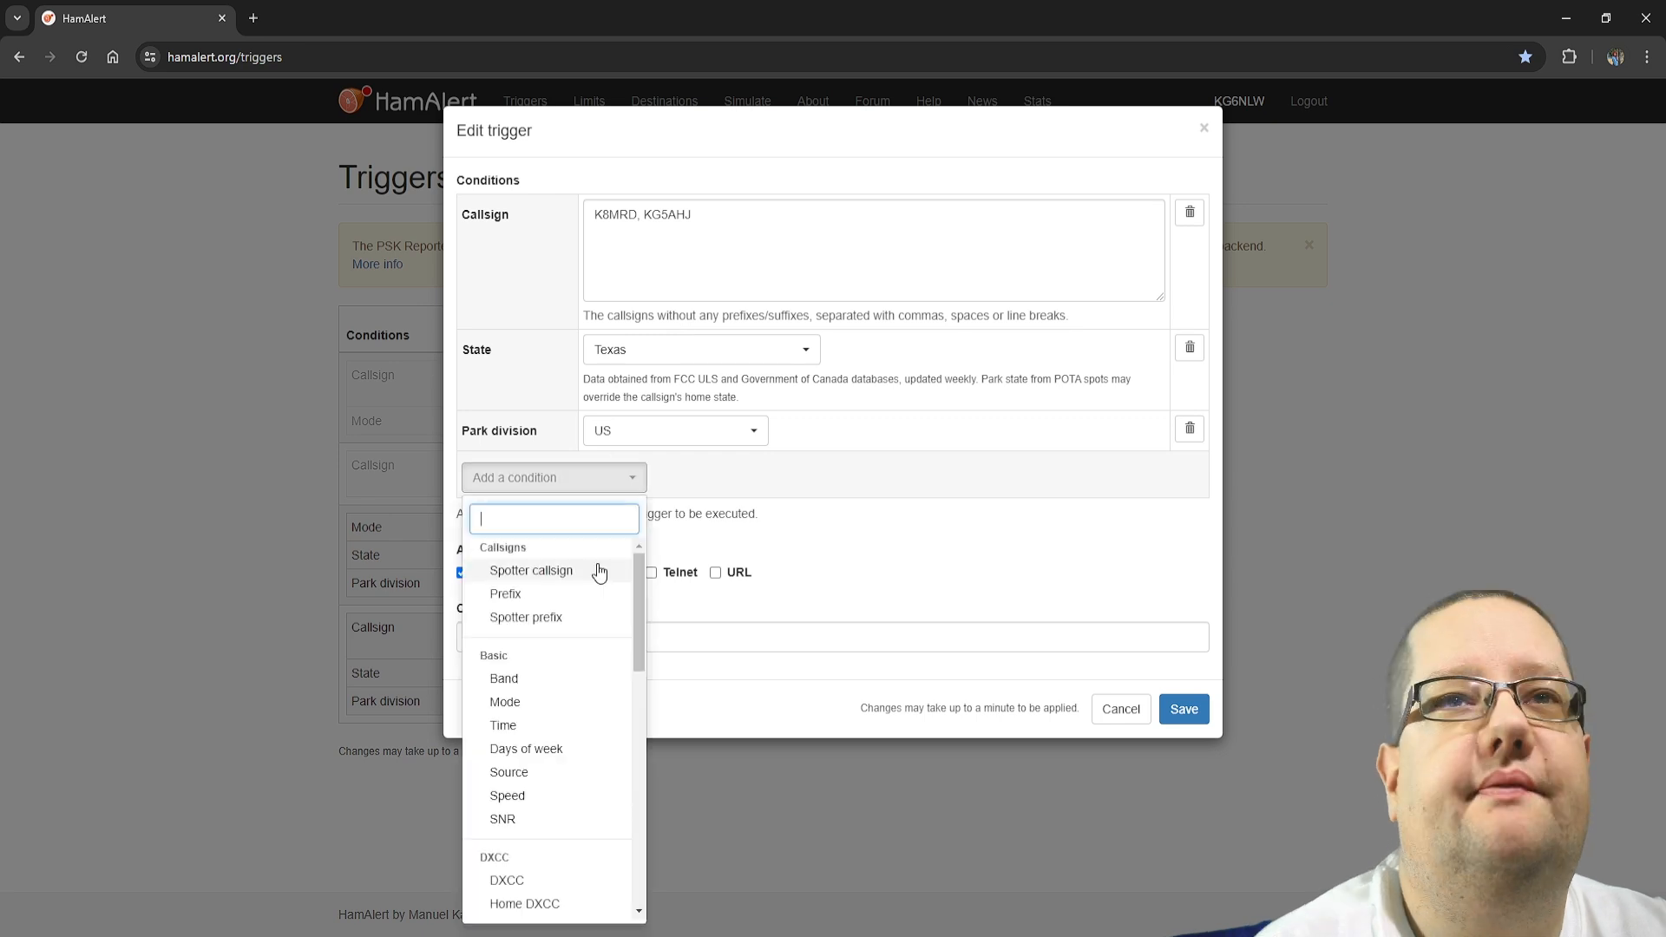
left_click(573, 681)
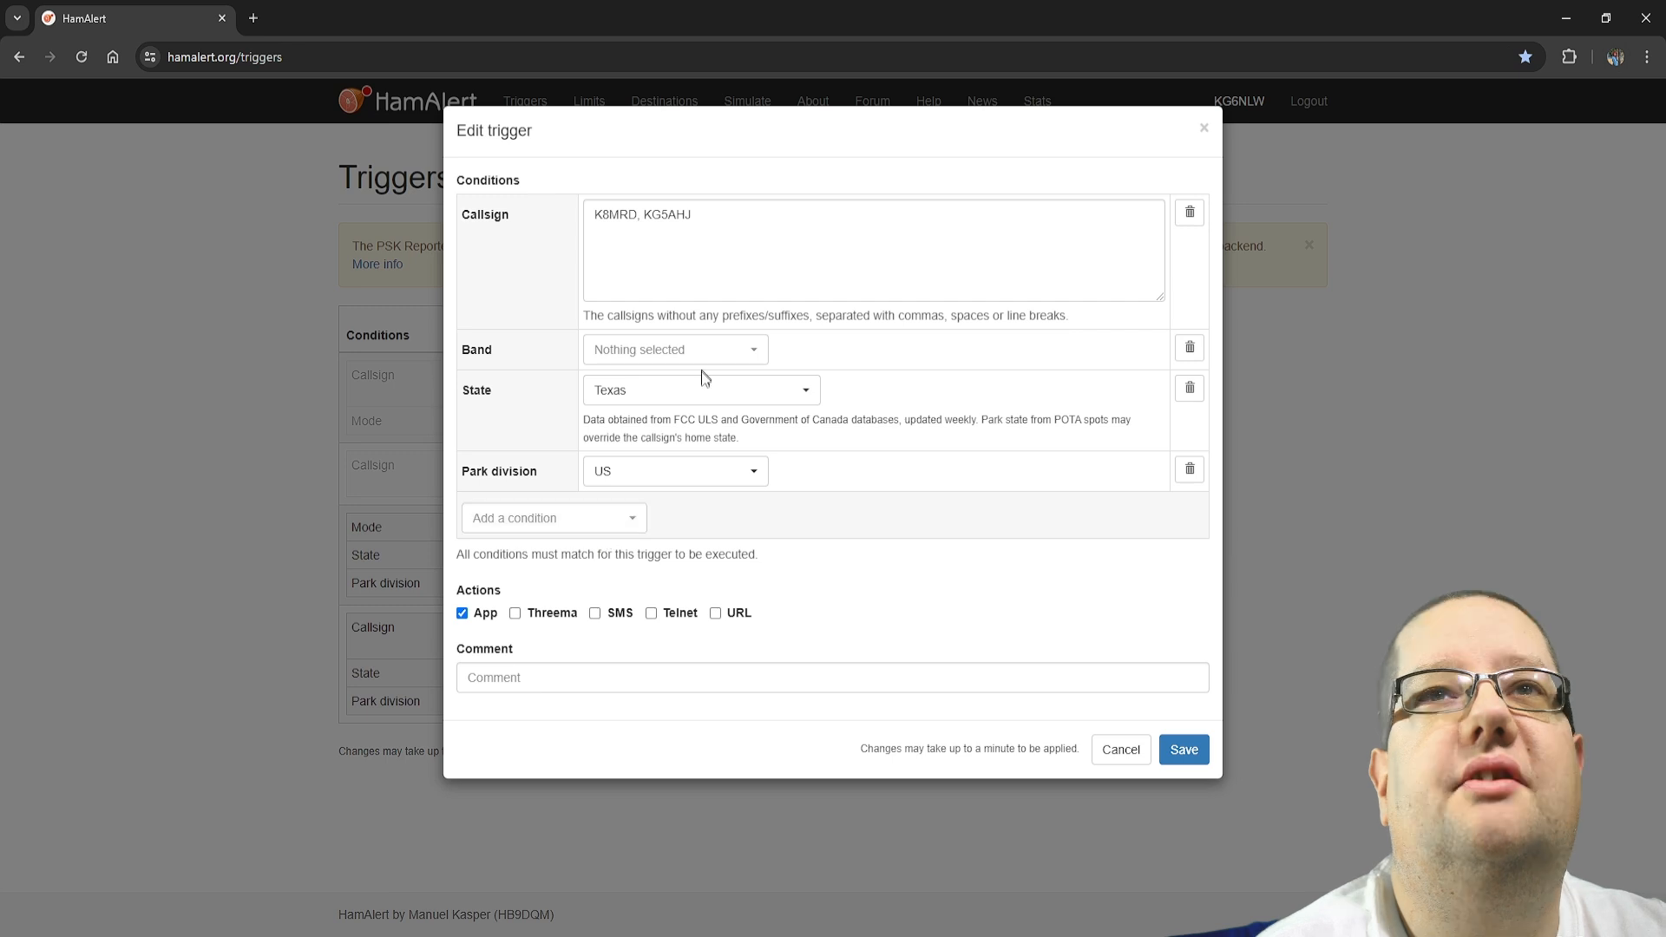
left_click(752, 350)
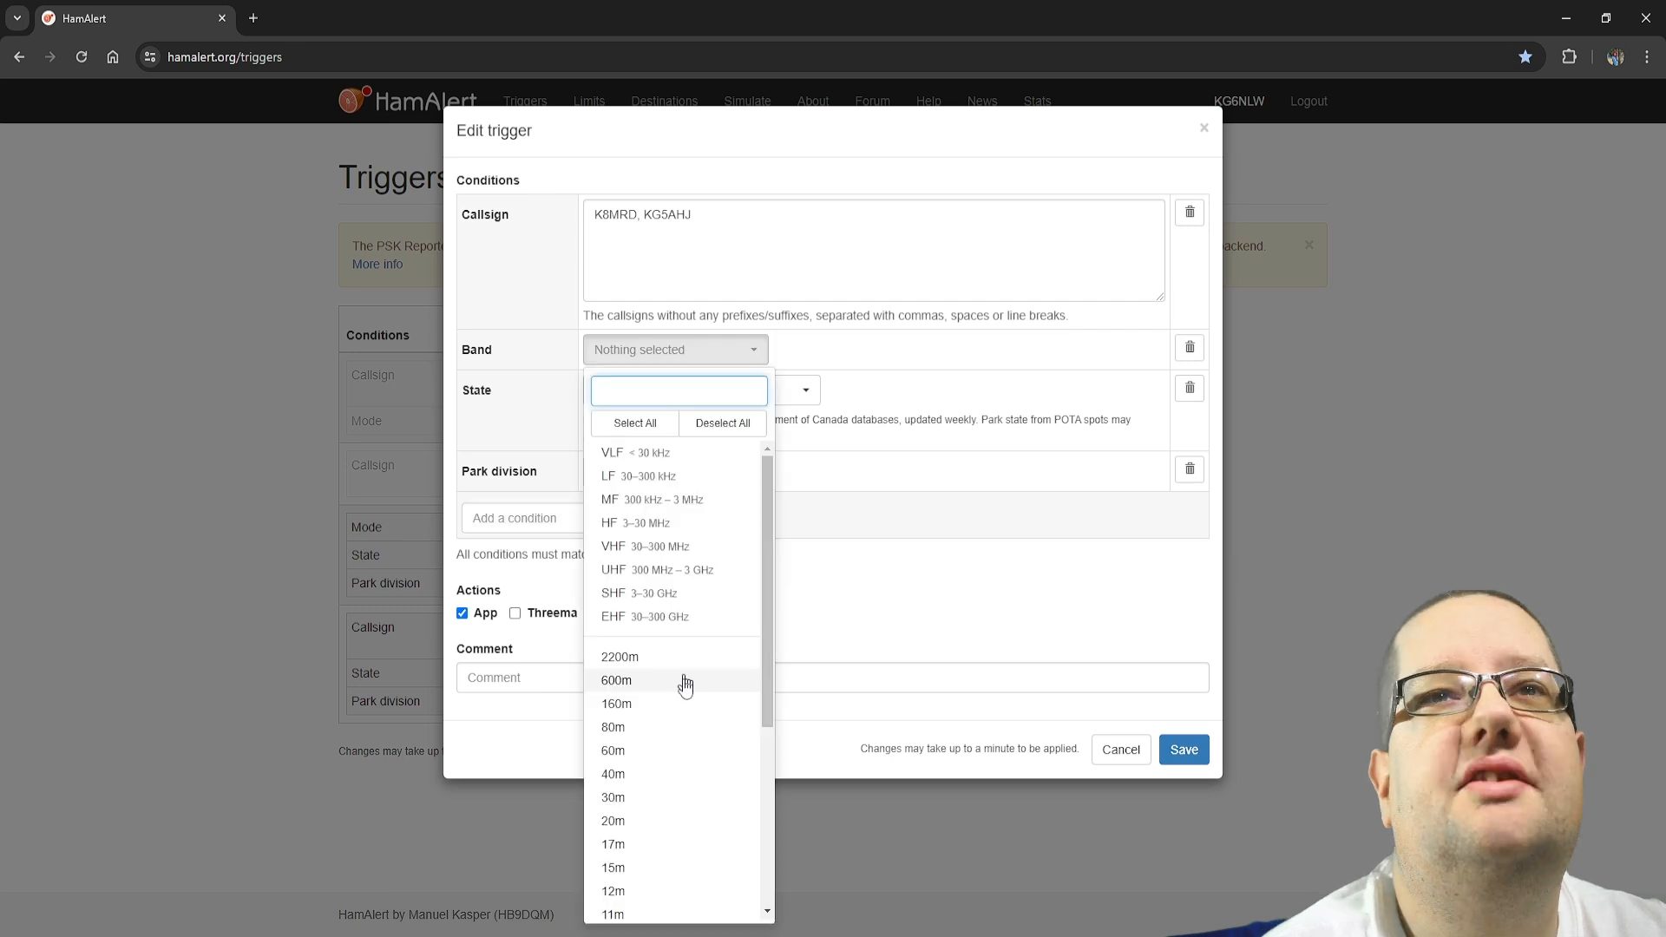
left_click(648, 824)
left_click(989, 597)
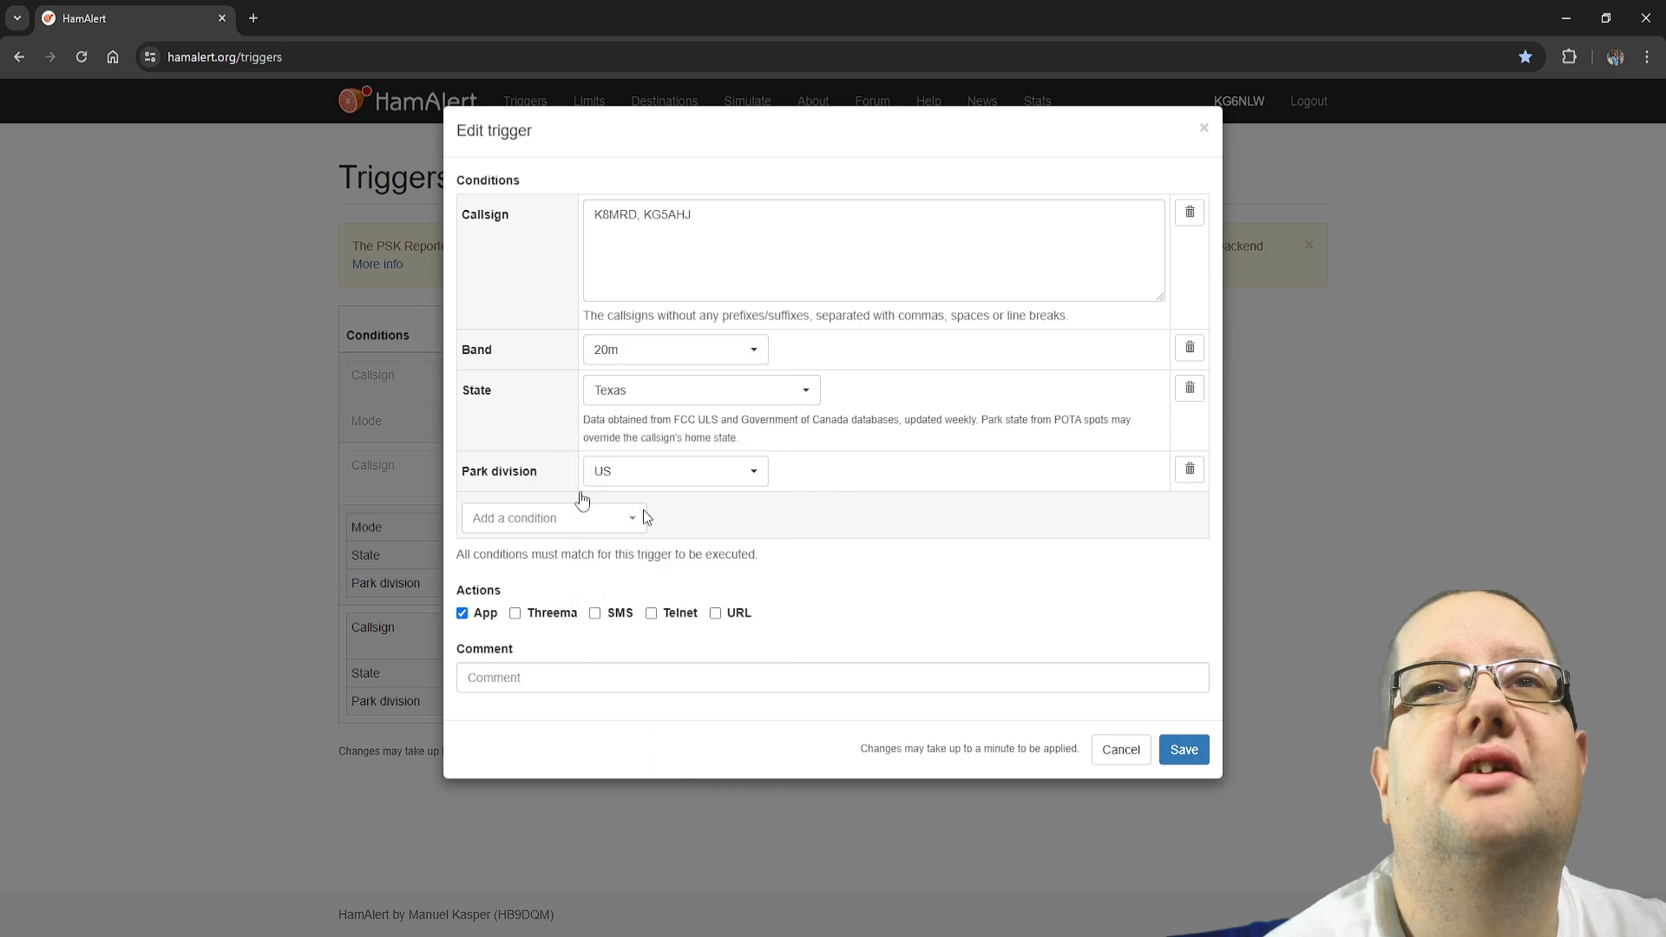
Add a Mode condition to the trigger and select SSB and CW for it
left_click(641, 514)
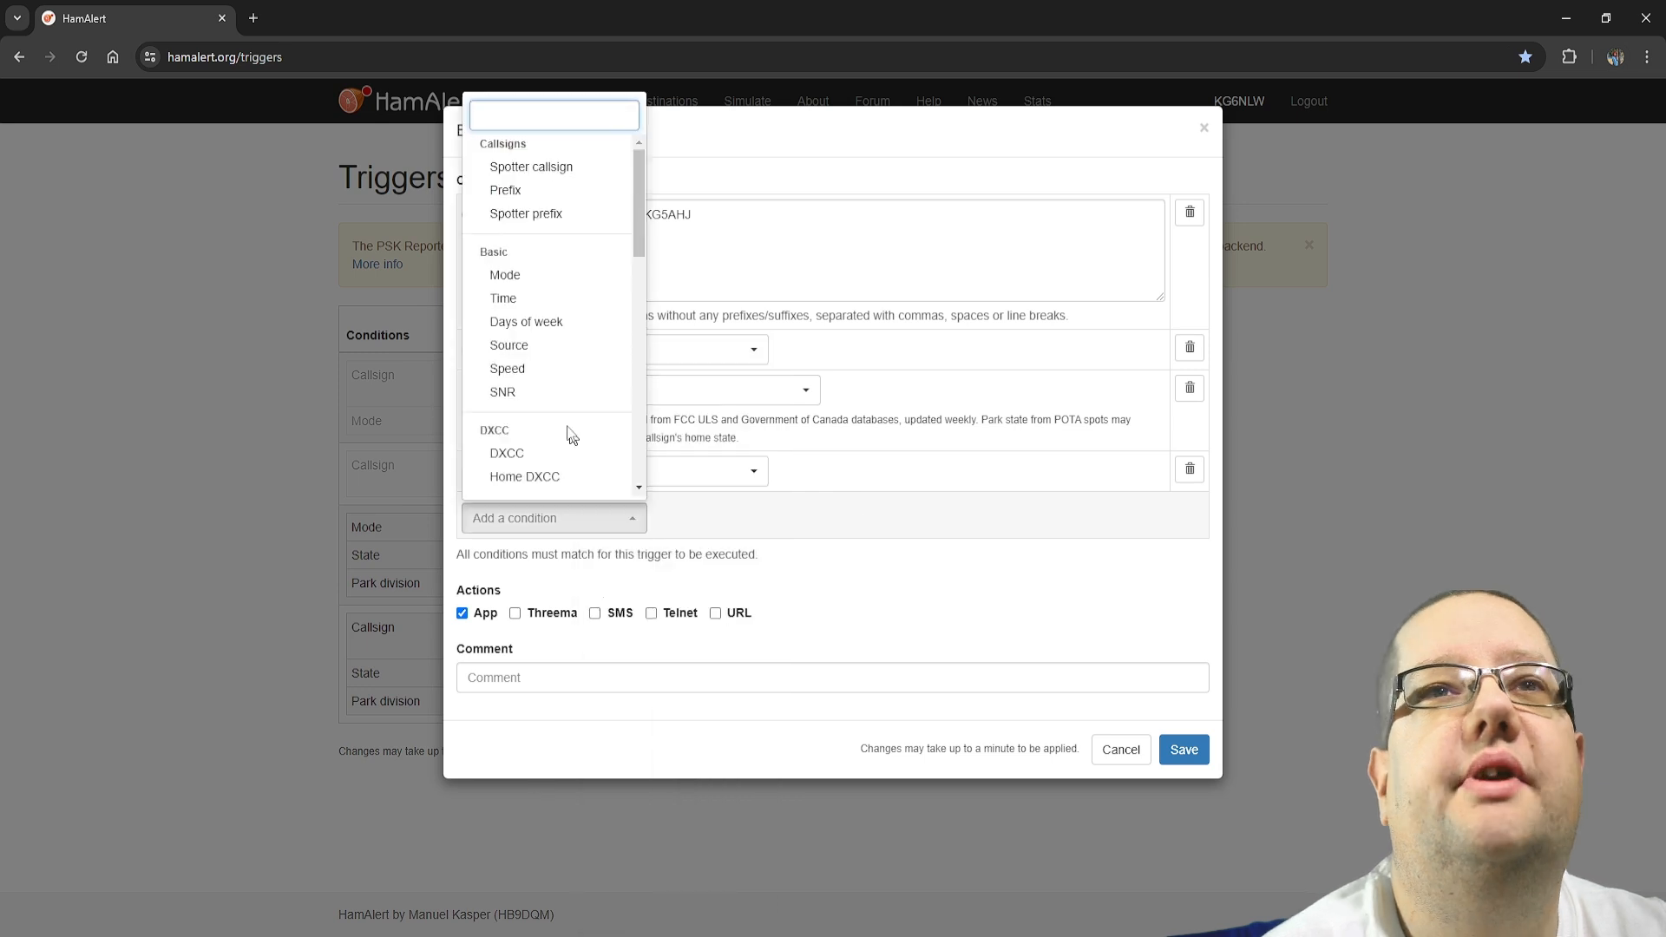
left_click(554, 276)
left_click(650, 388)
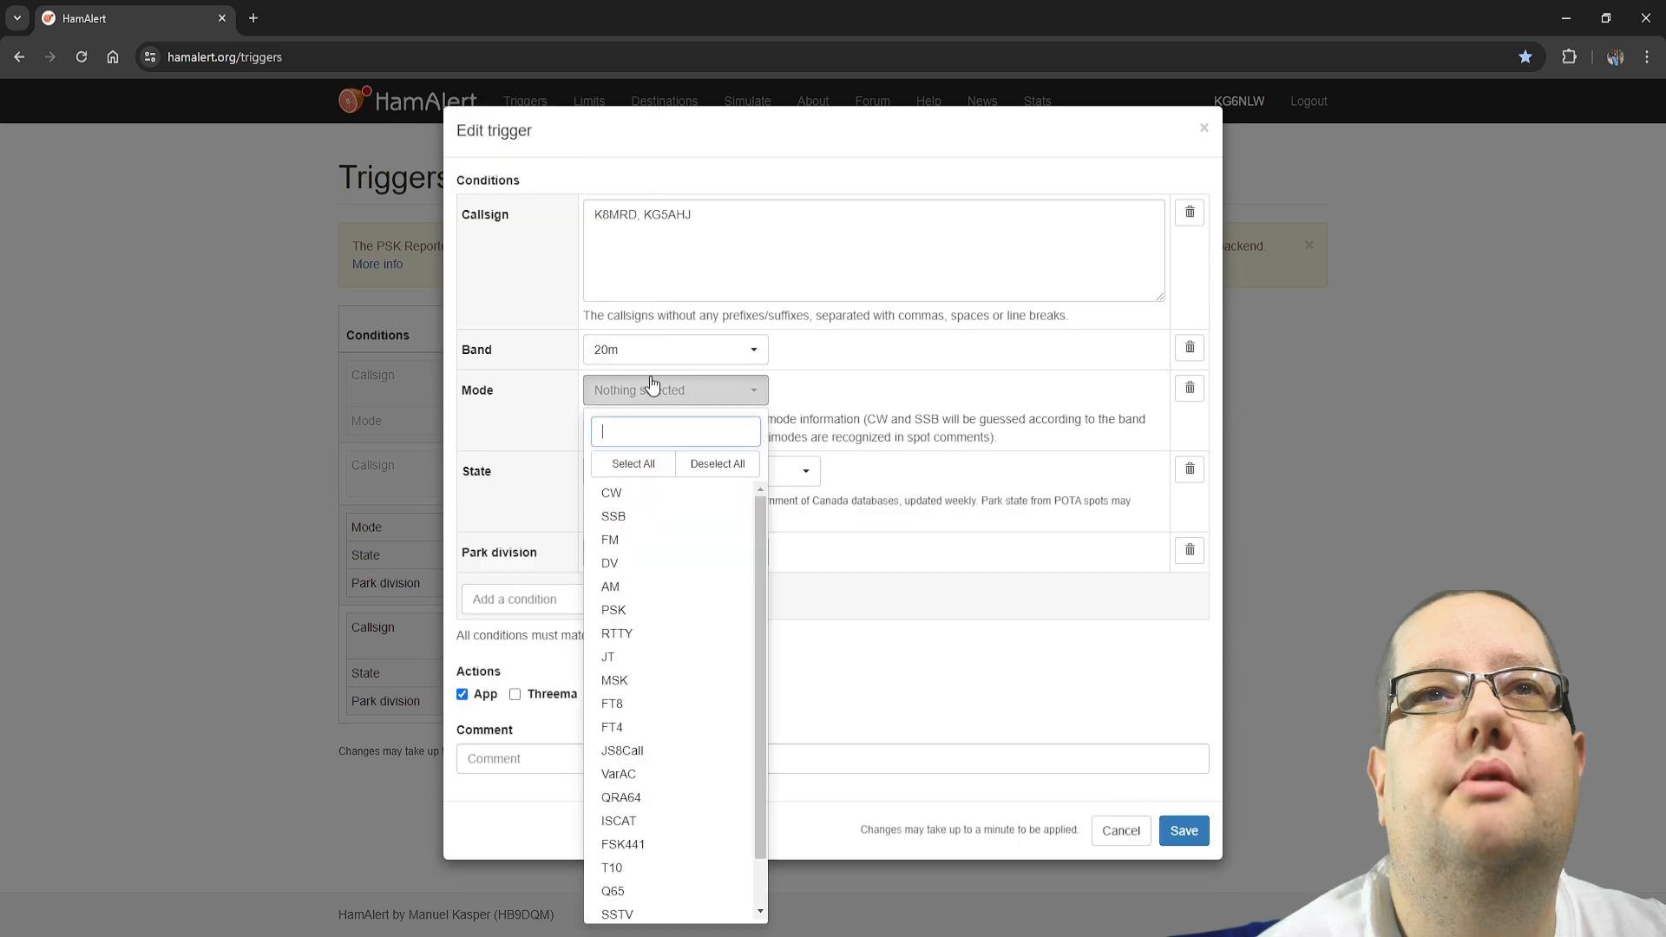
left_click(649, 519)
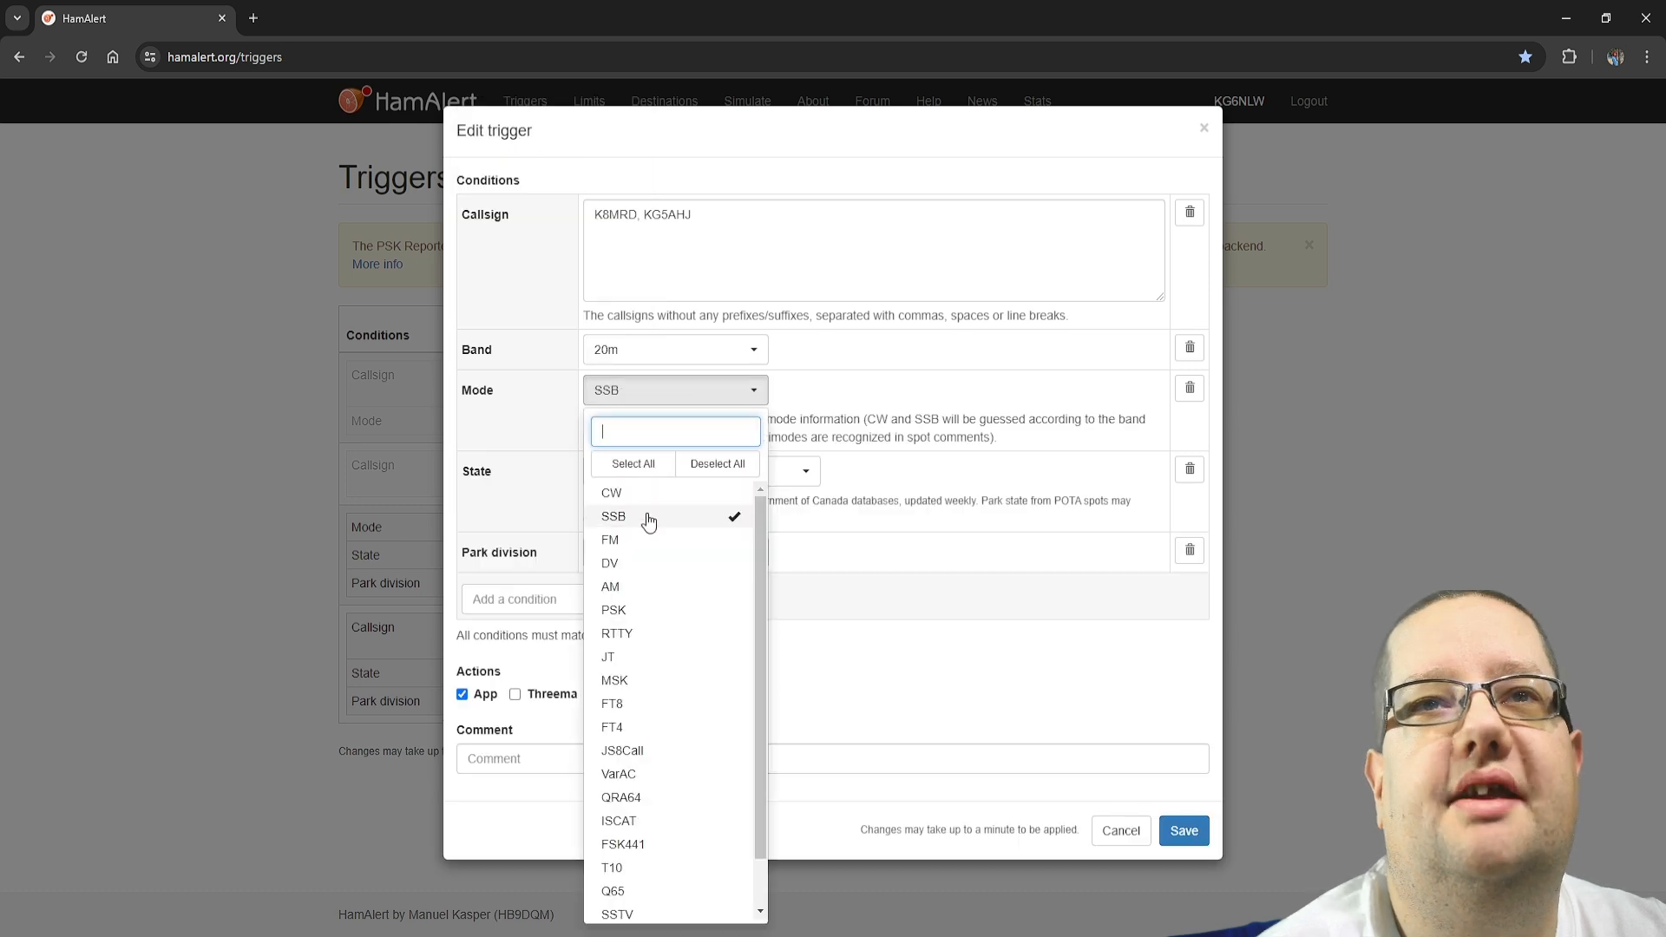
left_click(896, 614)
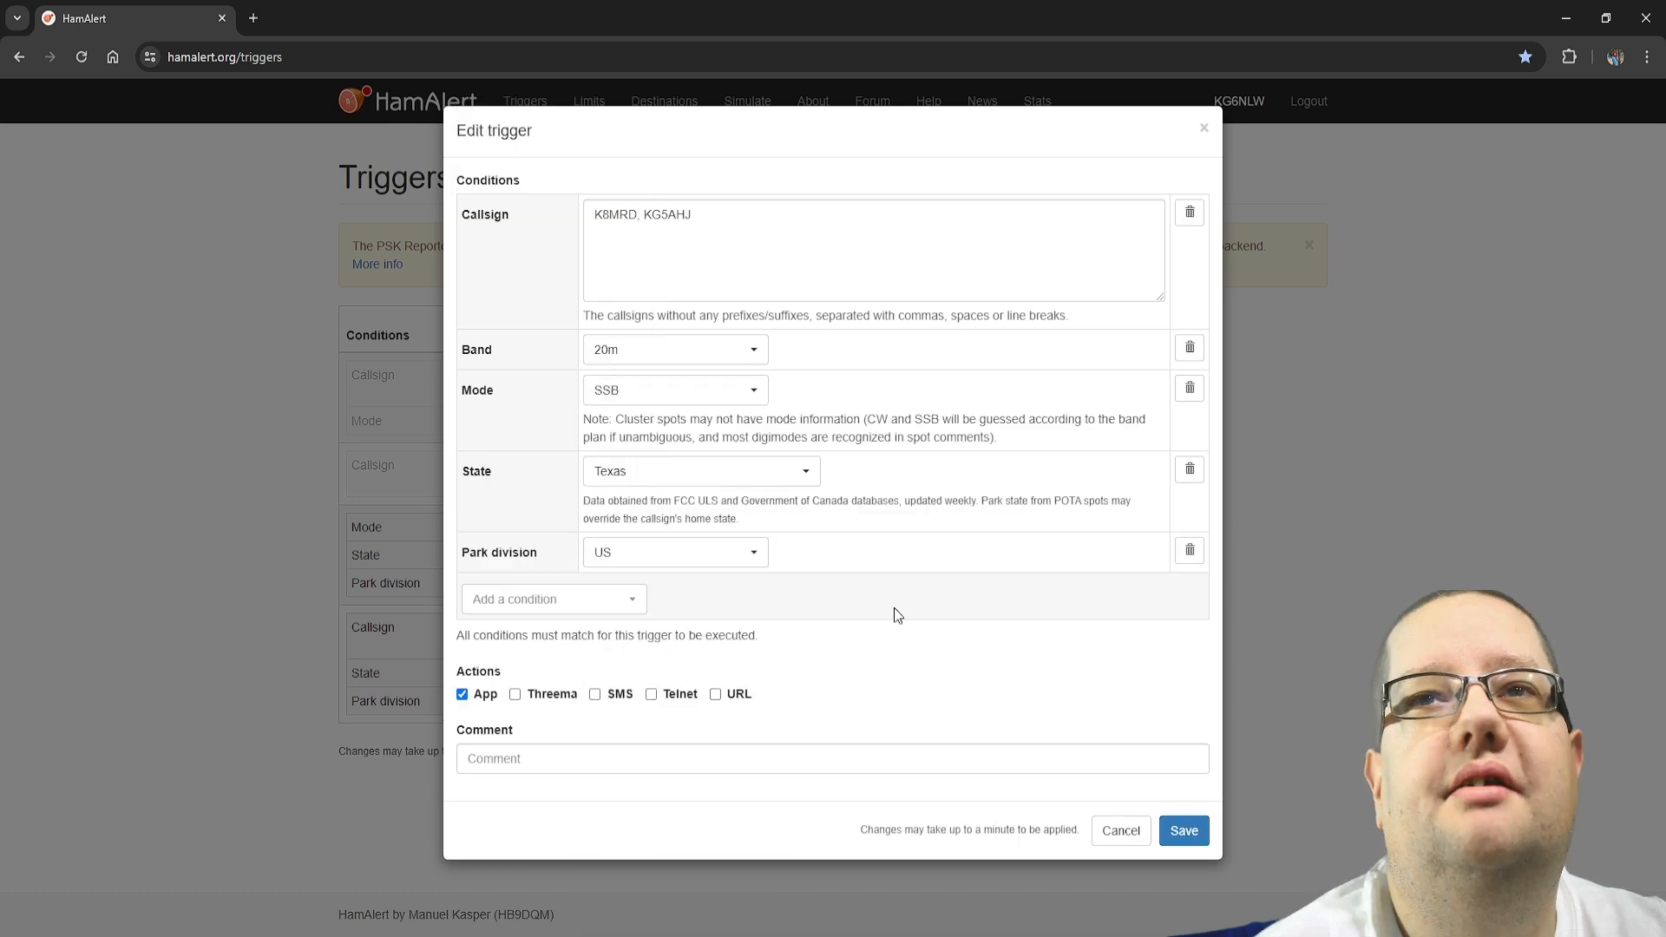
left_click(723, 400)
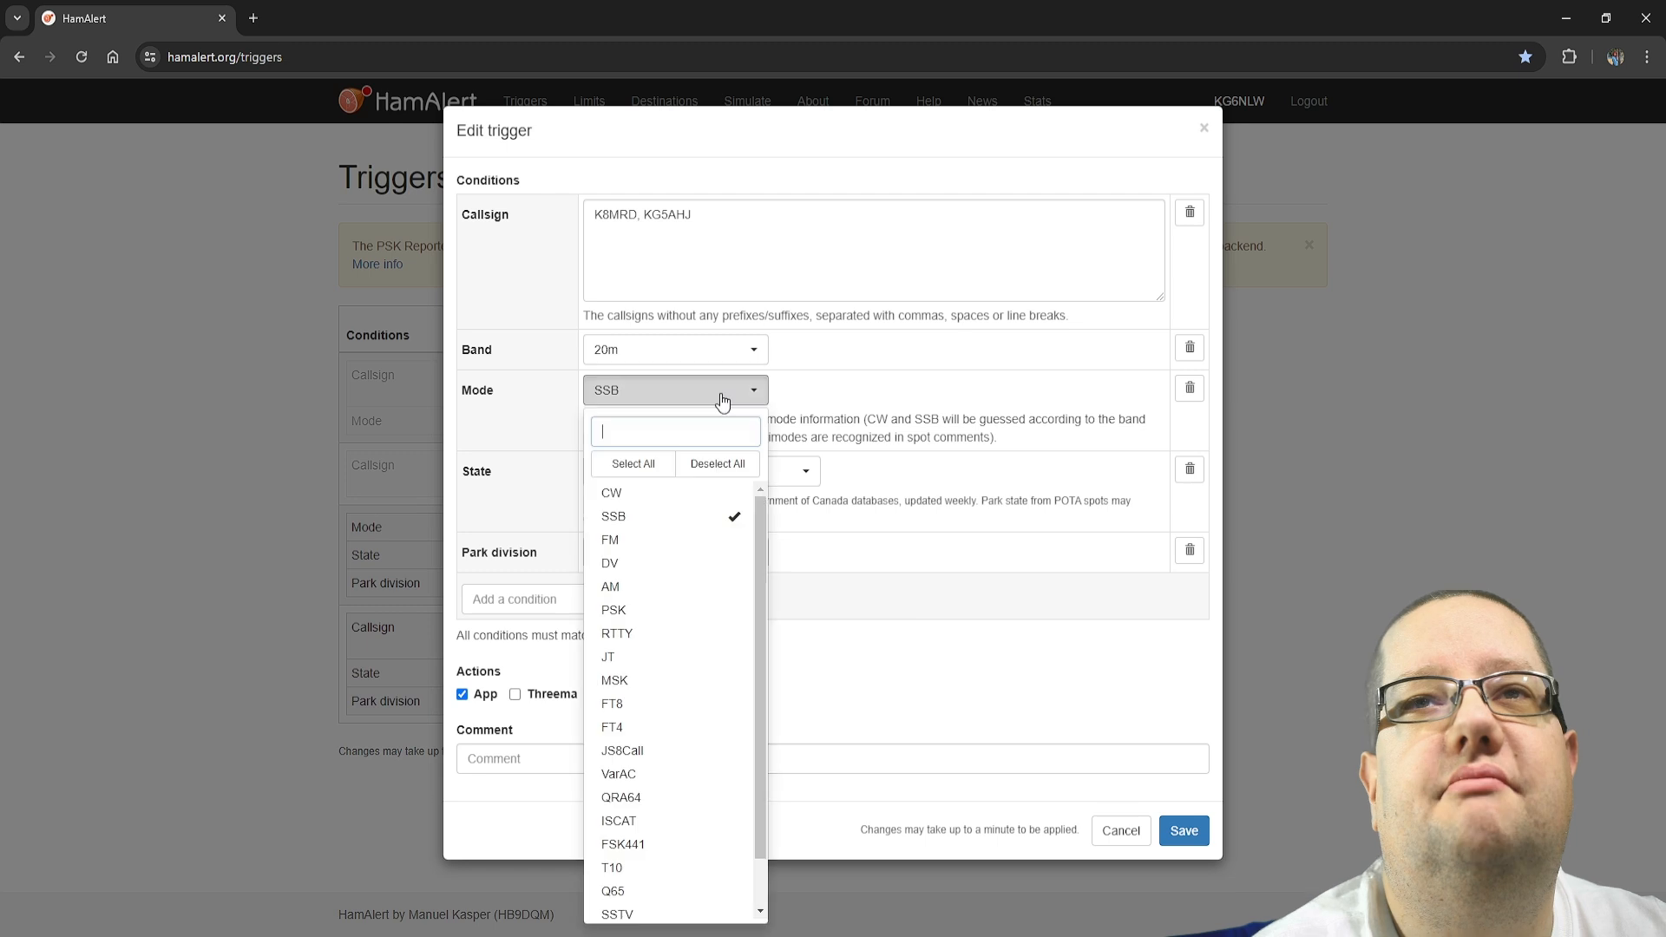
left_click(665, 493)
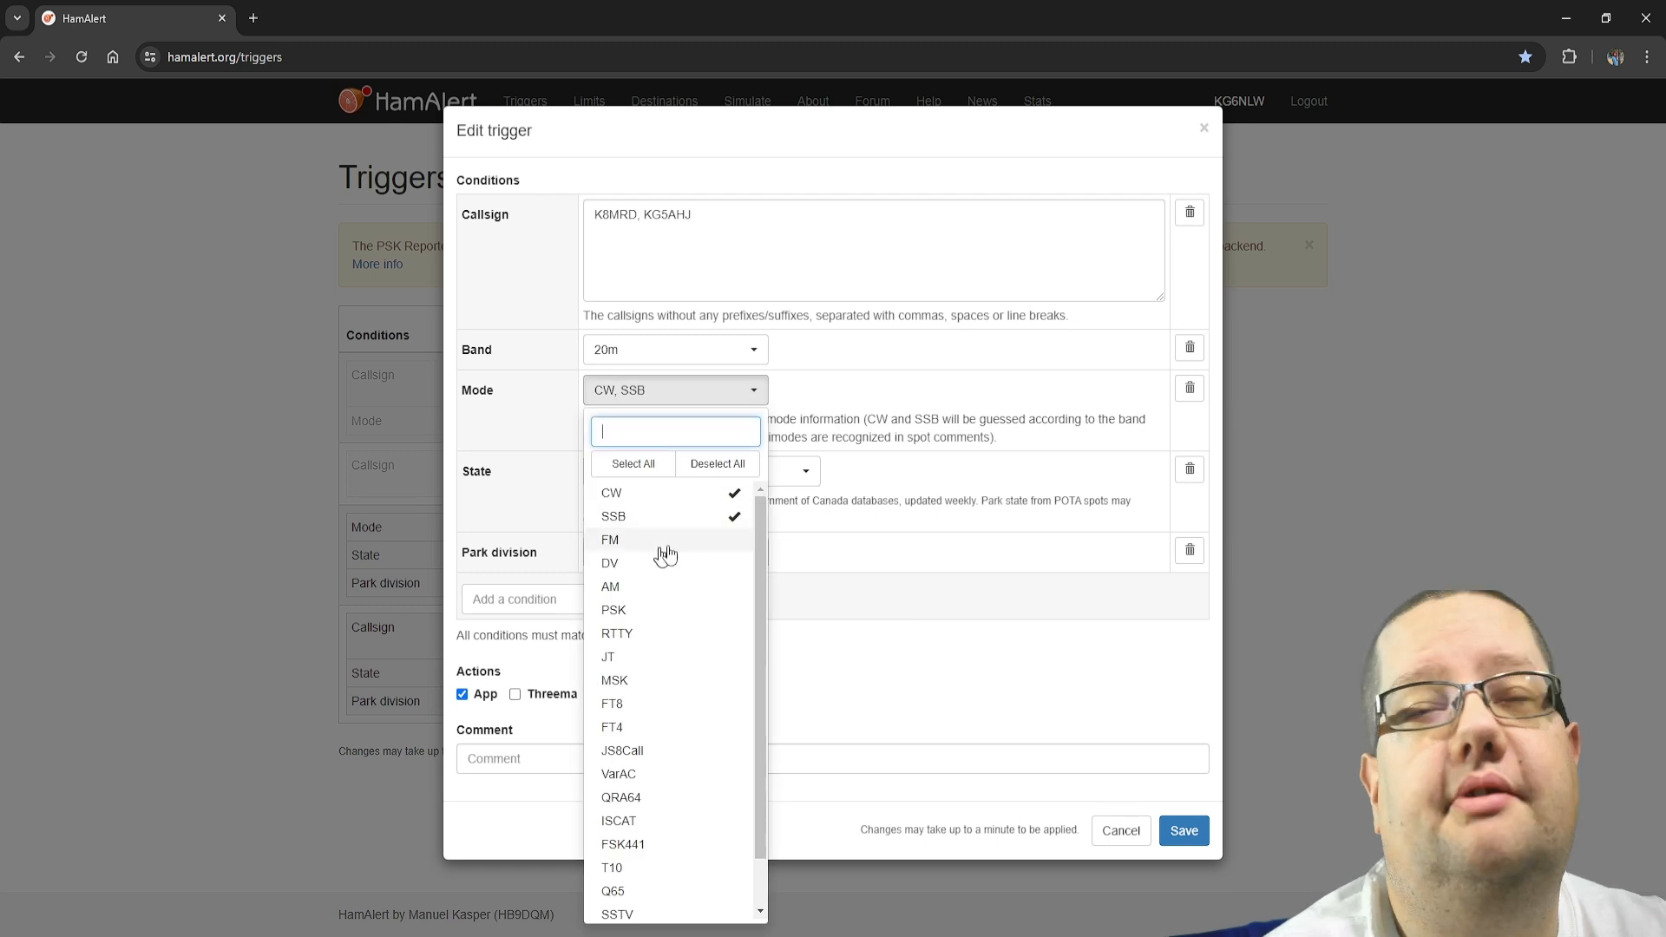
Finish the mode selection and clear 20m from the trigger's Band condition
left_click(761, 395)
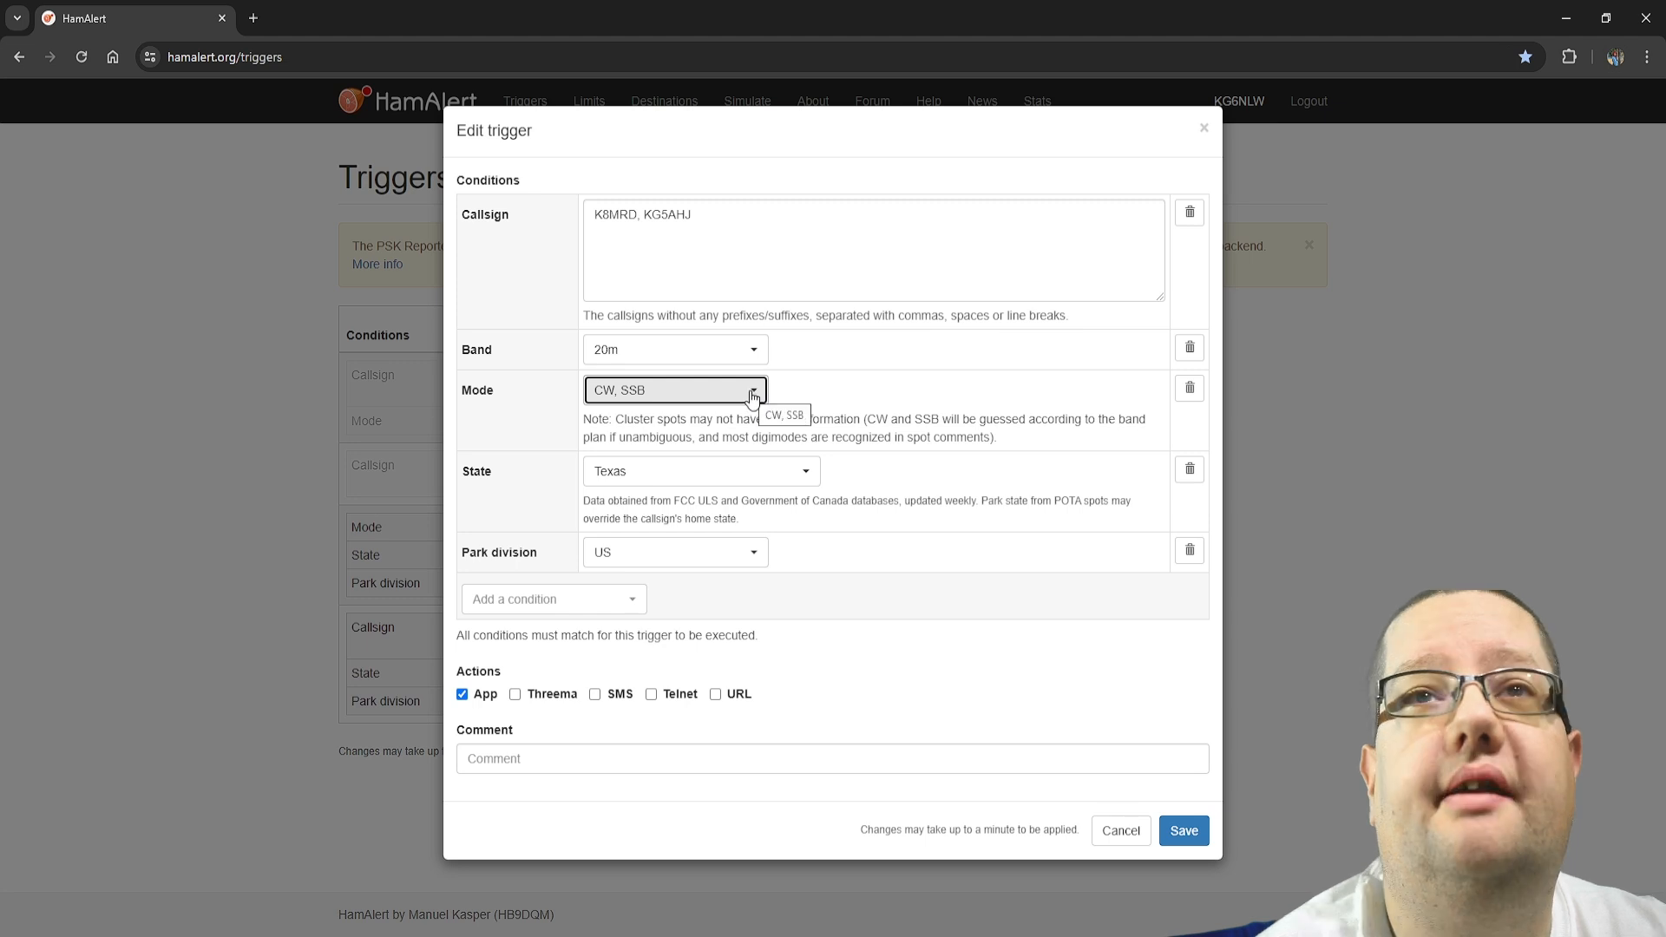
left_click(856, 390)
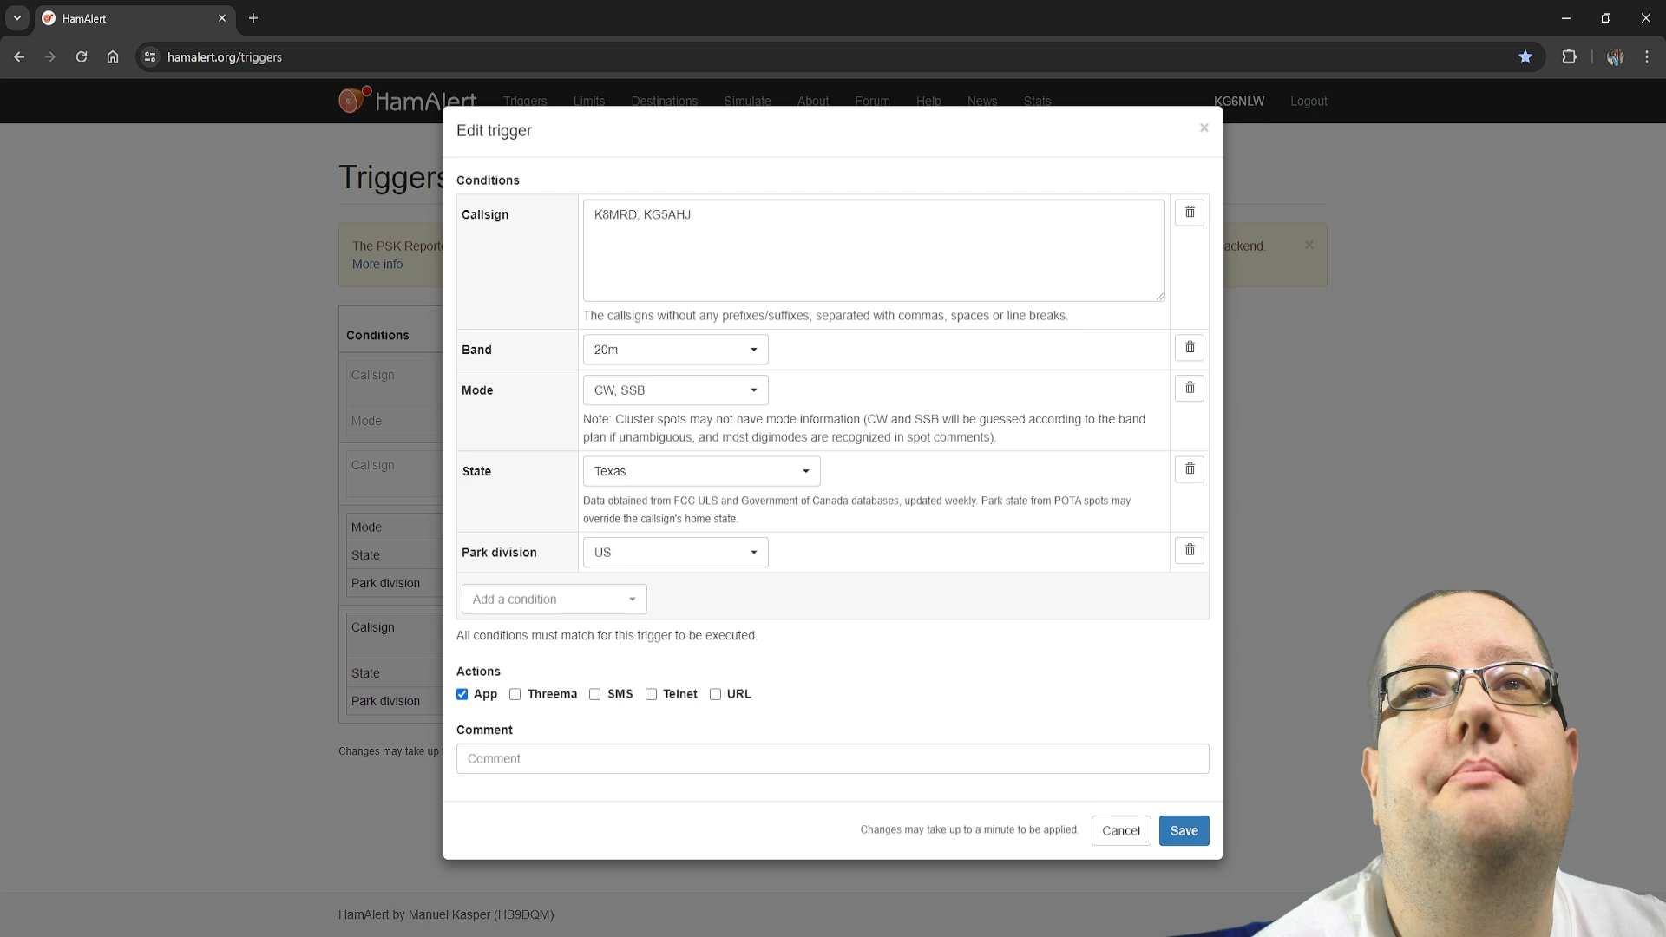
left_click(673, 349)
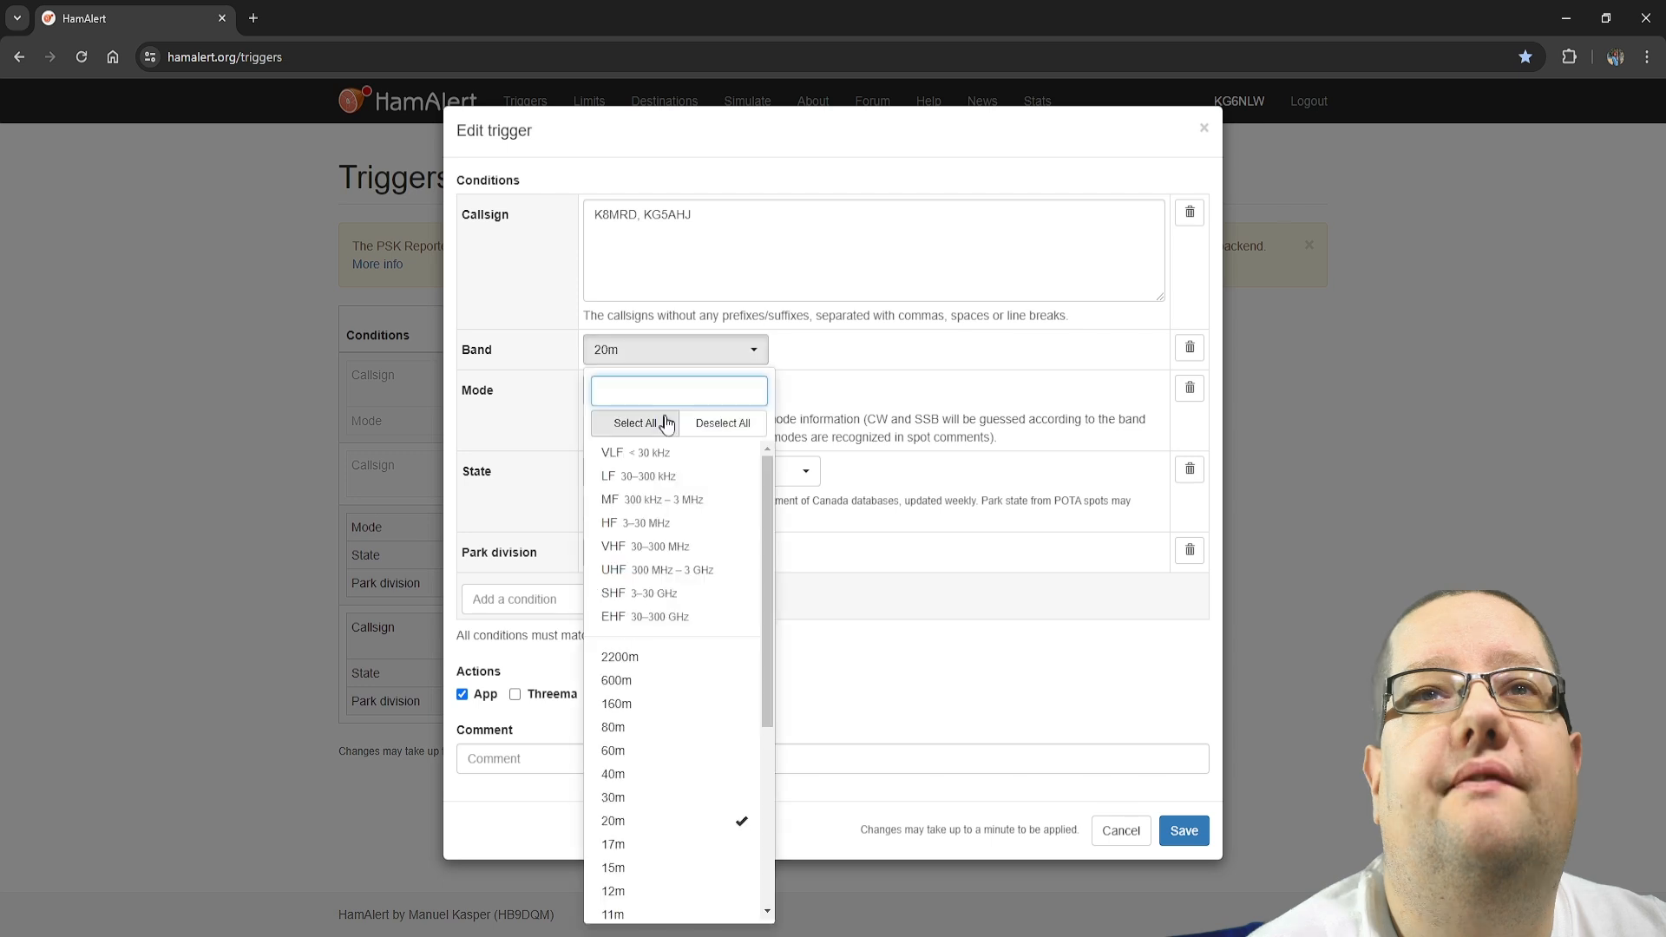
left_click(683, 825)
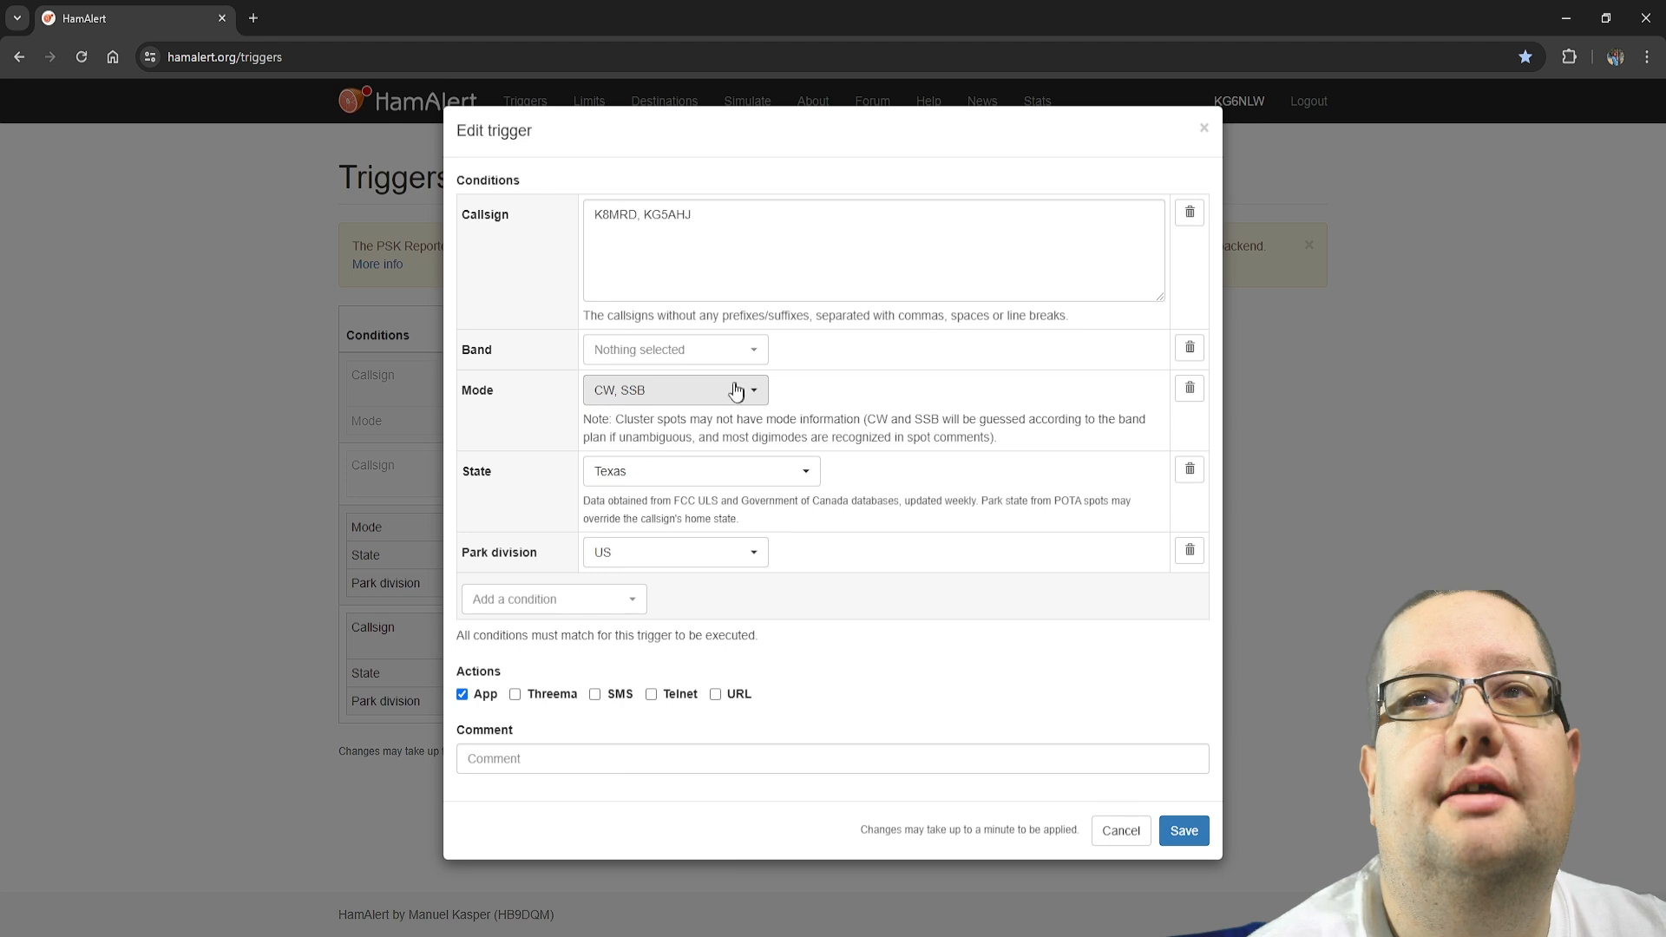
Check the available bands and modes, and save the Texas trigger without its Band condition
left_click(727, 352)
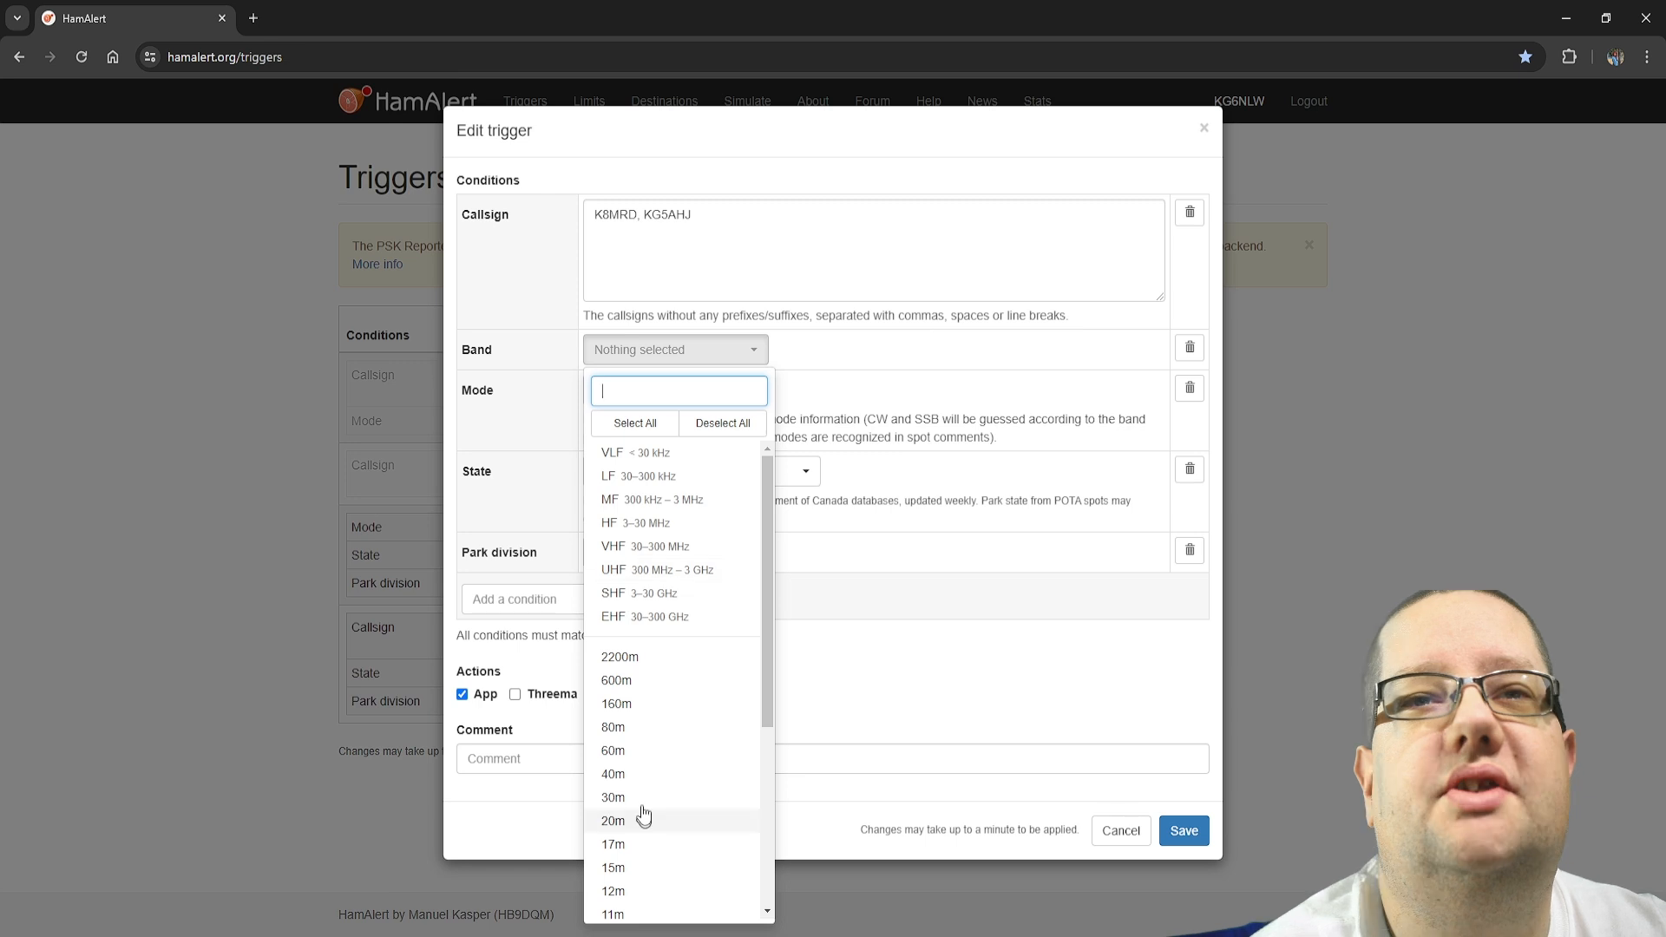
scroll(688, 577, "down", 1)
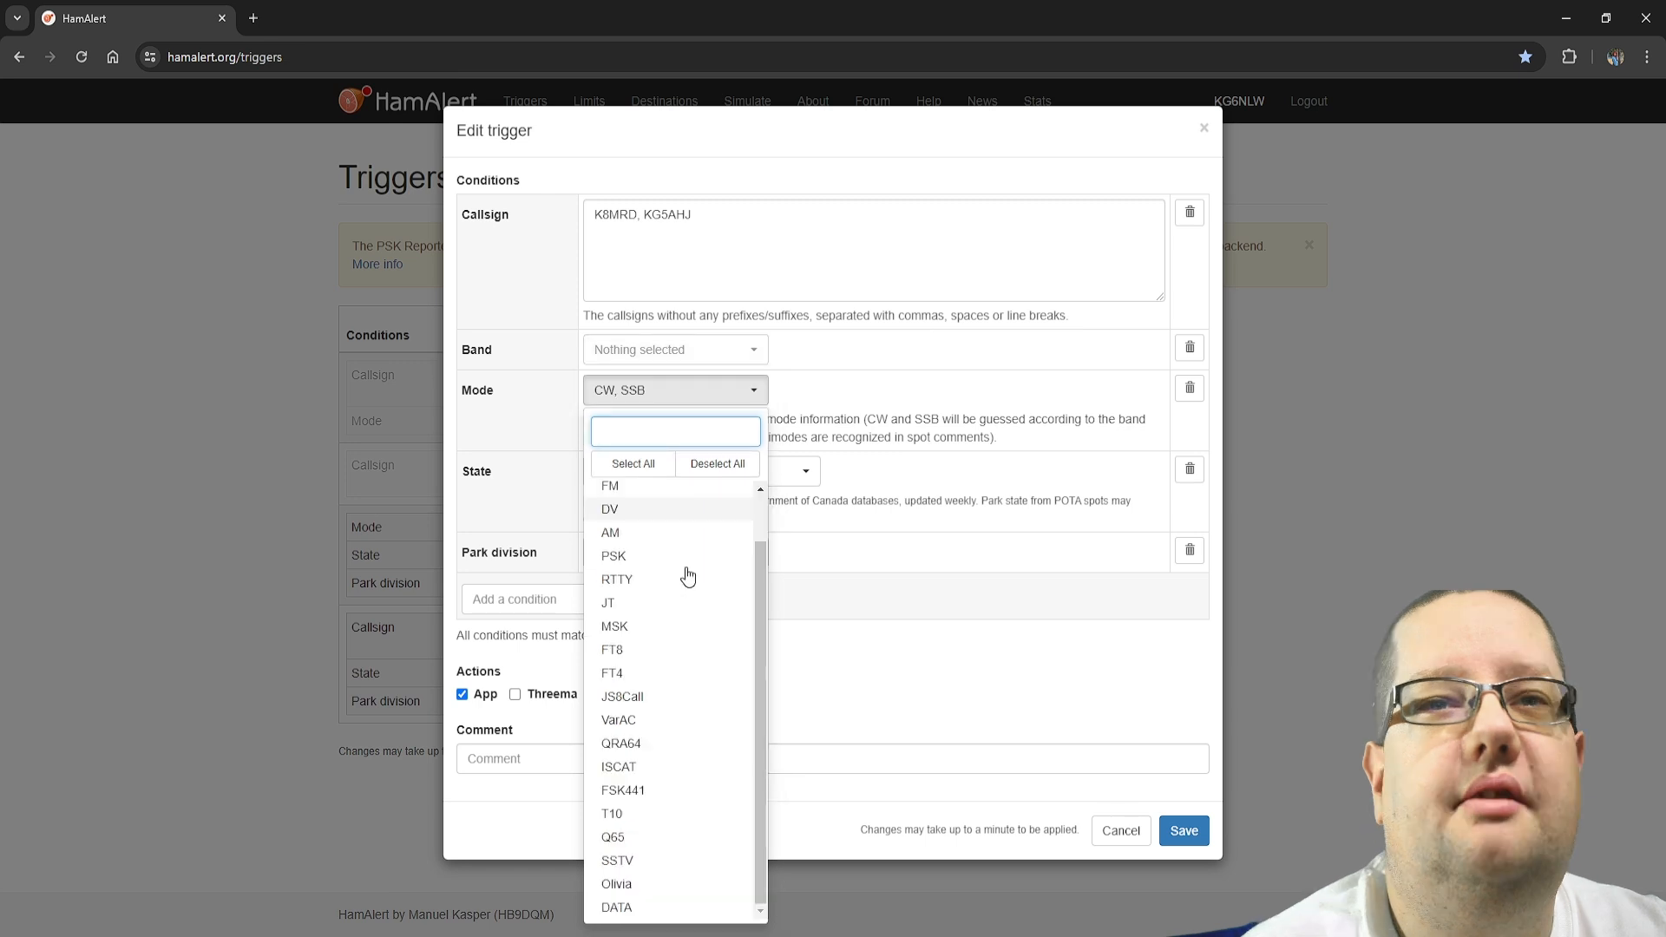
scroll(683, 775, "up", 1)
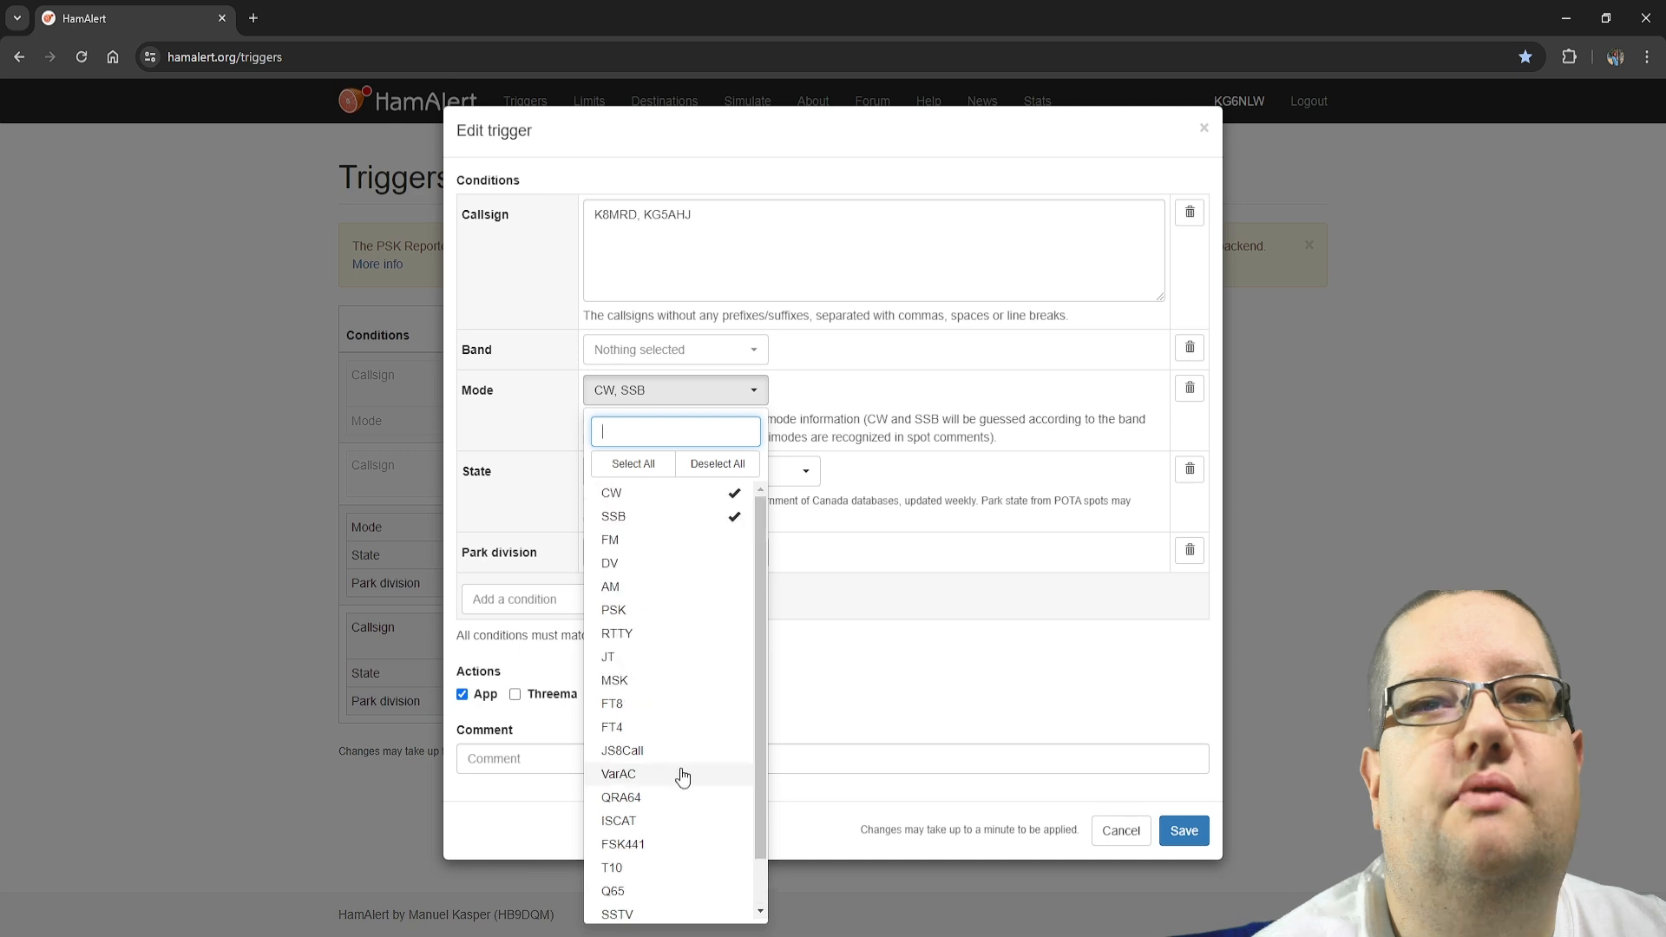
scroll(660, 868, "down", 1)
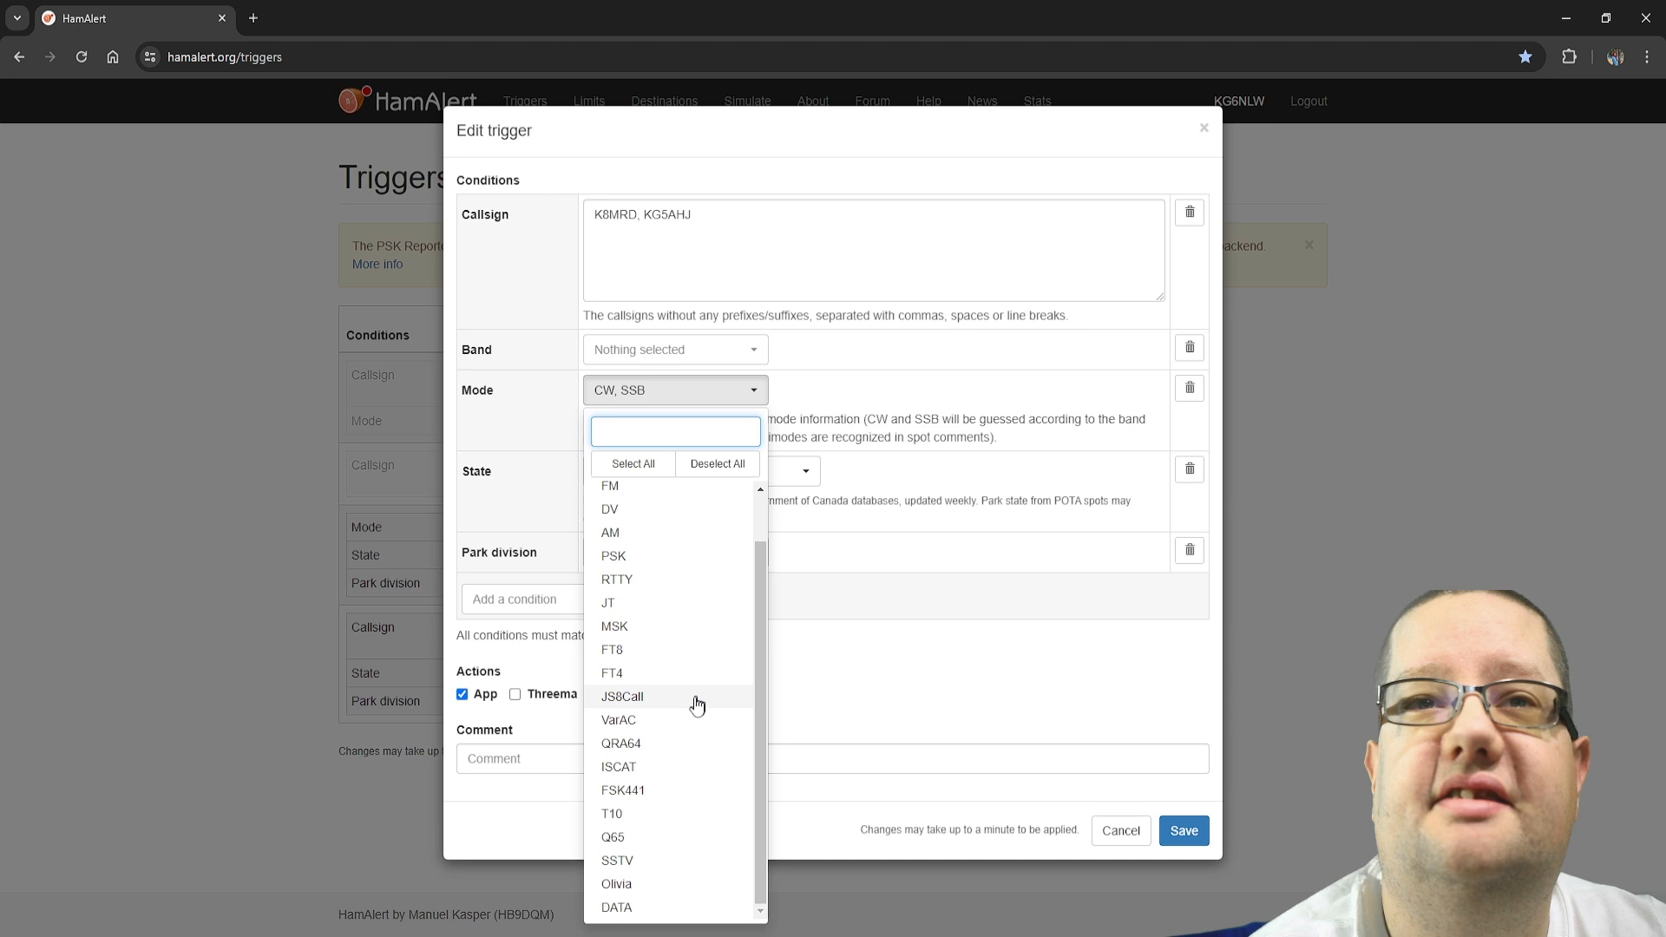
left_click(736, 389)
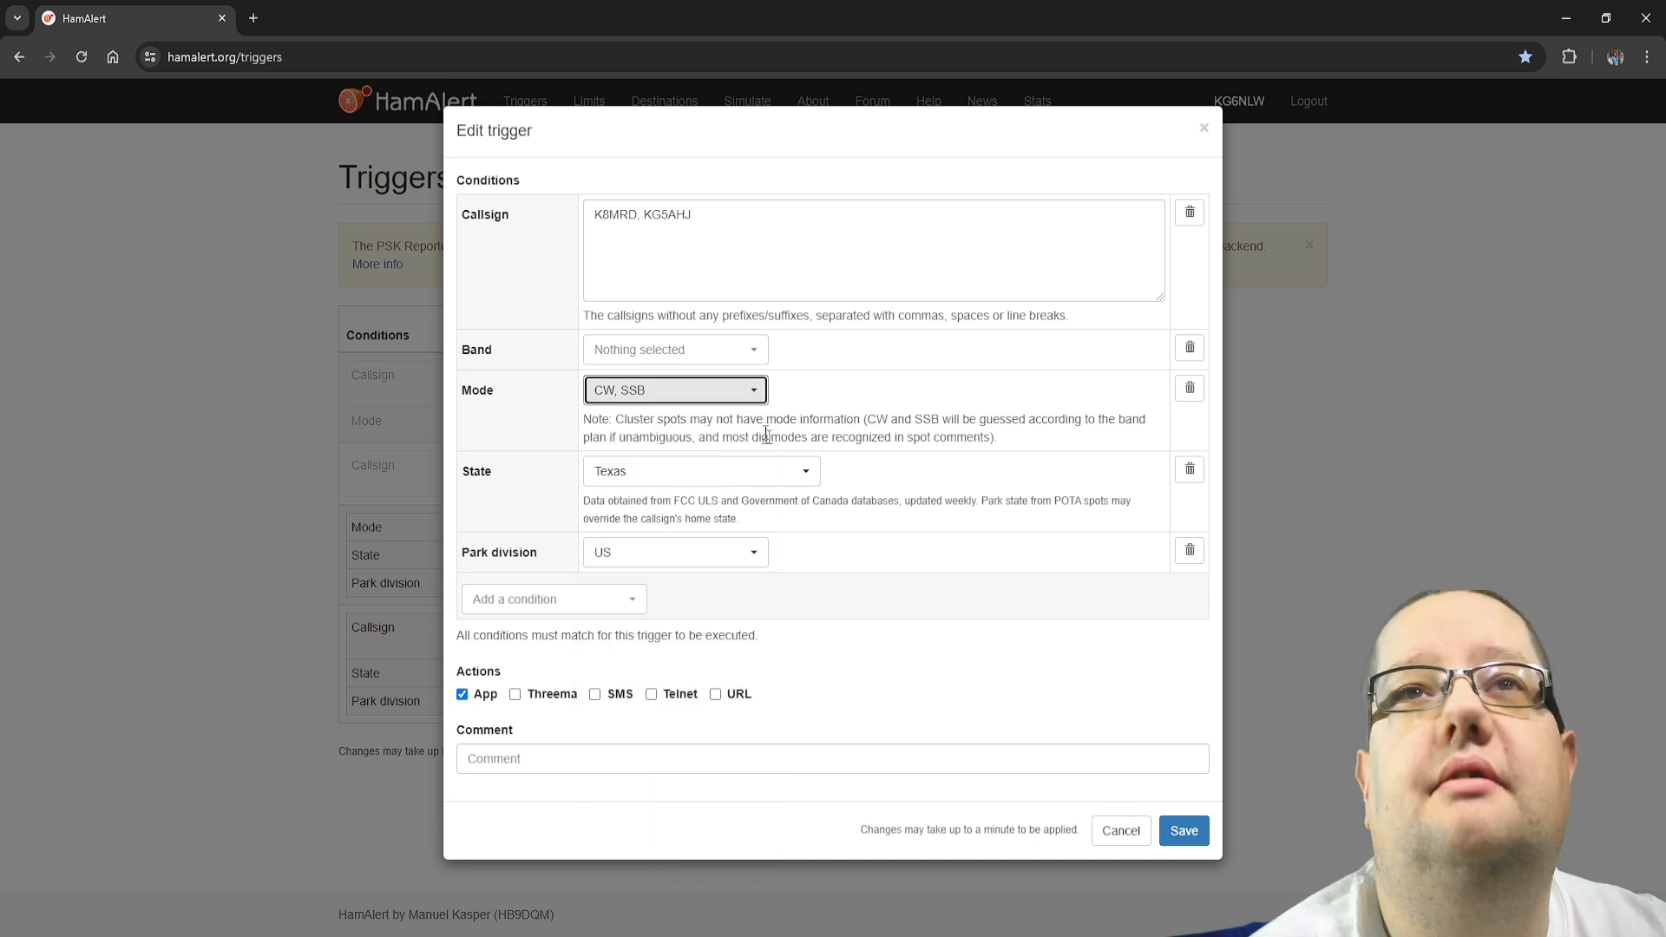
left_click(1184, 832)
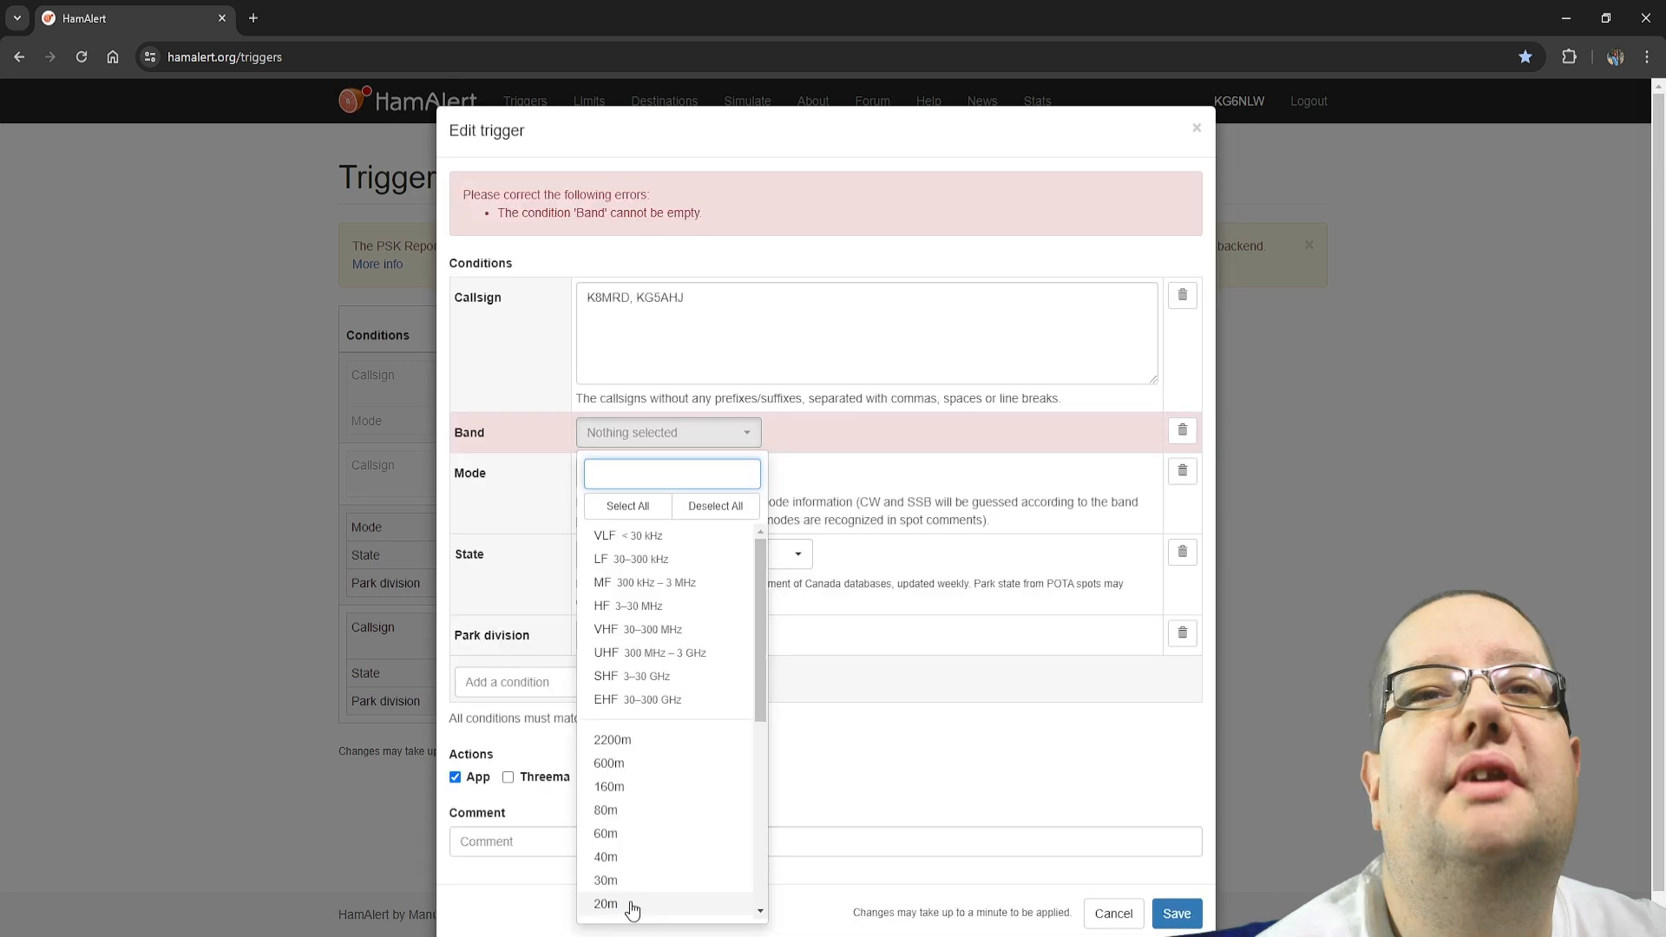
left_click(632, 905)
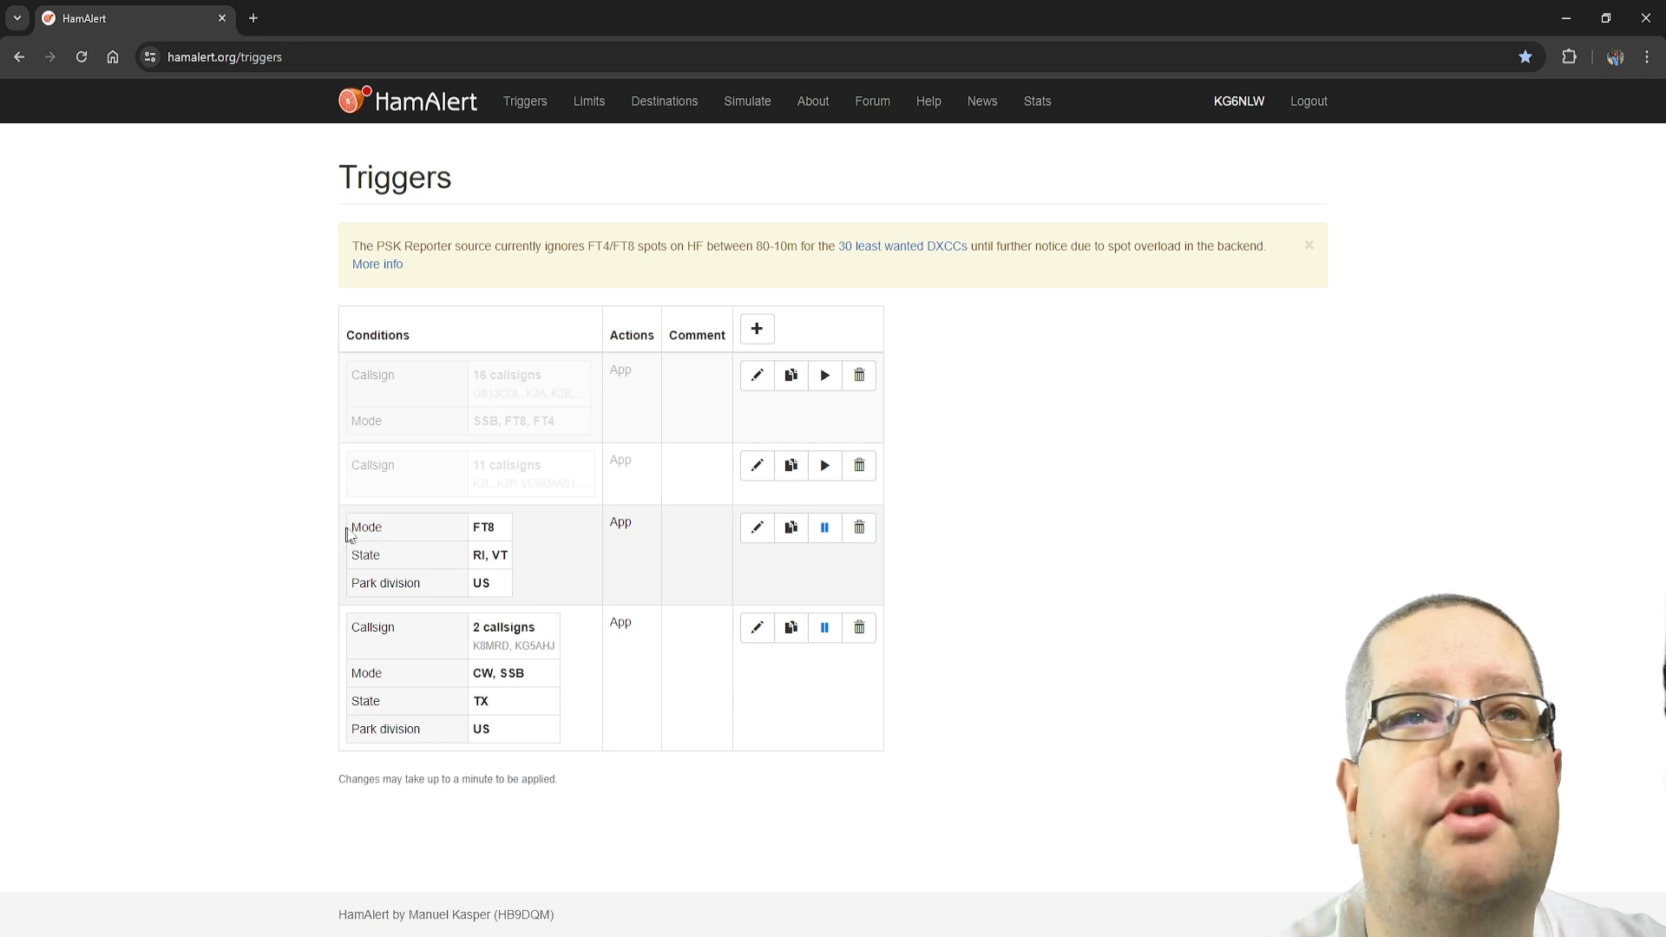
Review the mode, state and park division conditions of the FT8 trigger
left_click_drag(349, 530, 541, 534)
left_click(506, 552)
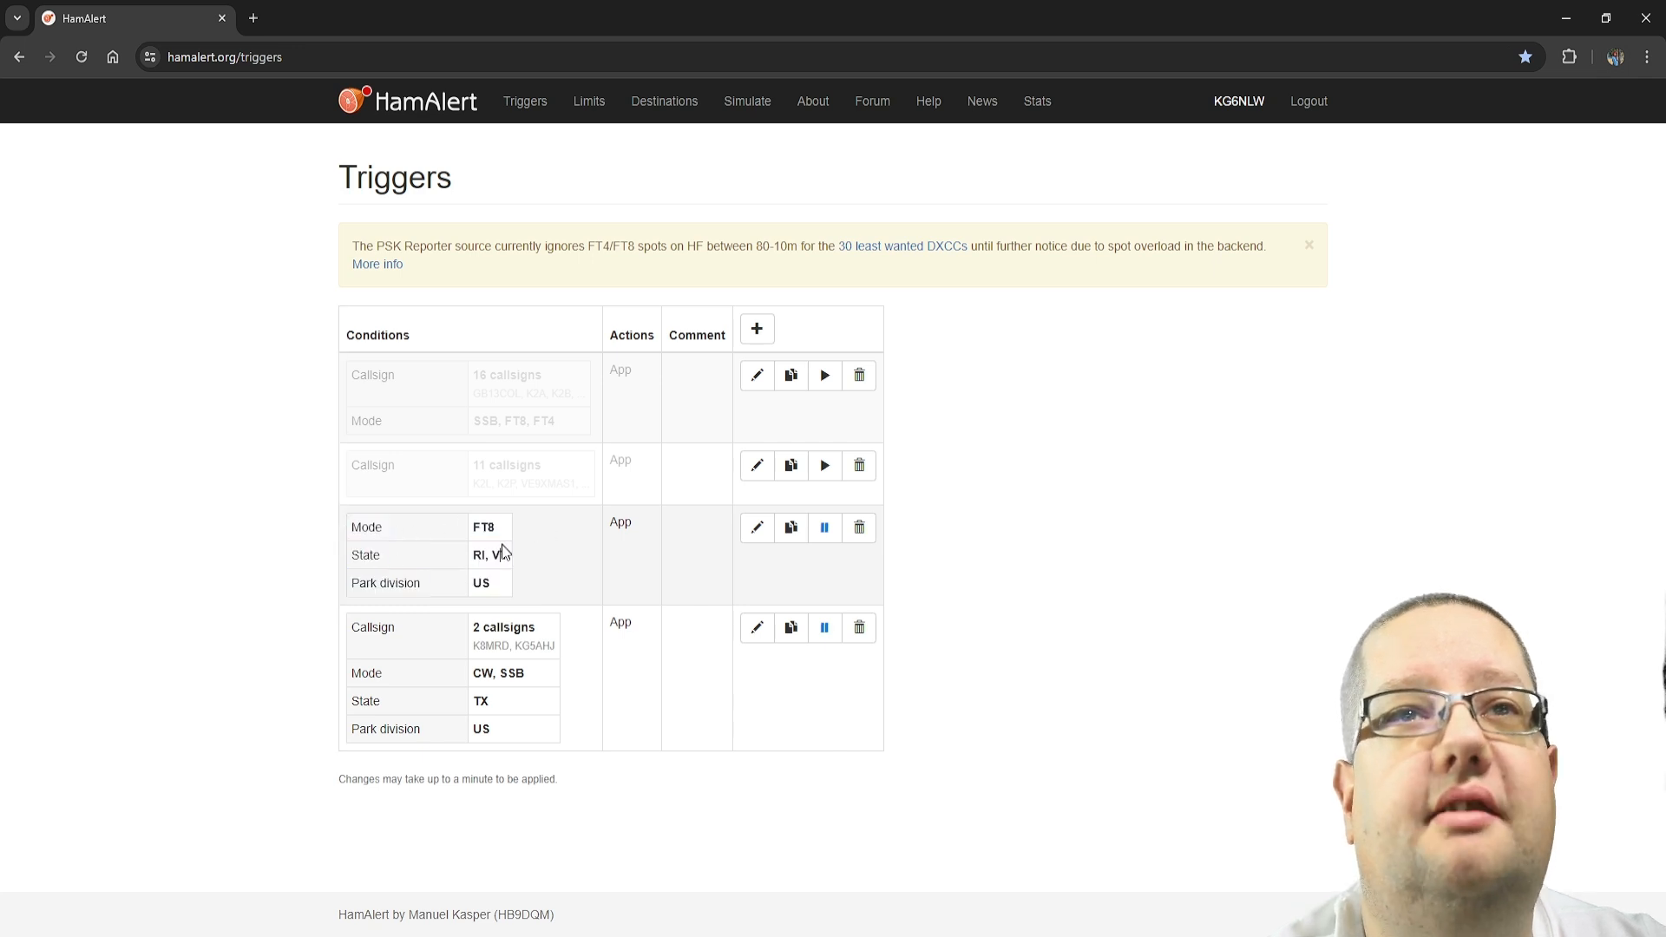
left_click_drag(402, 562, 500, 557)
left_click_drag(380, 583, 489, 593)
left_click(524, 574)
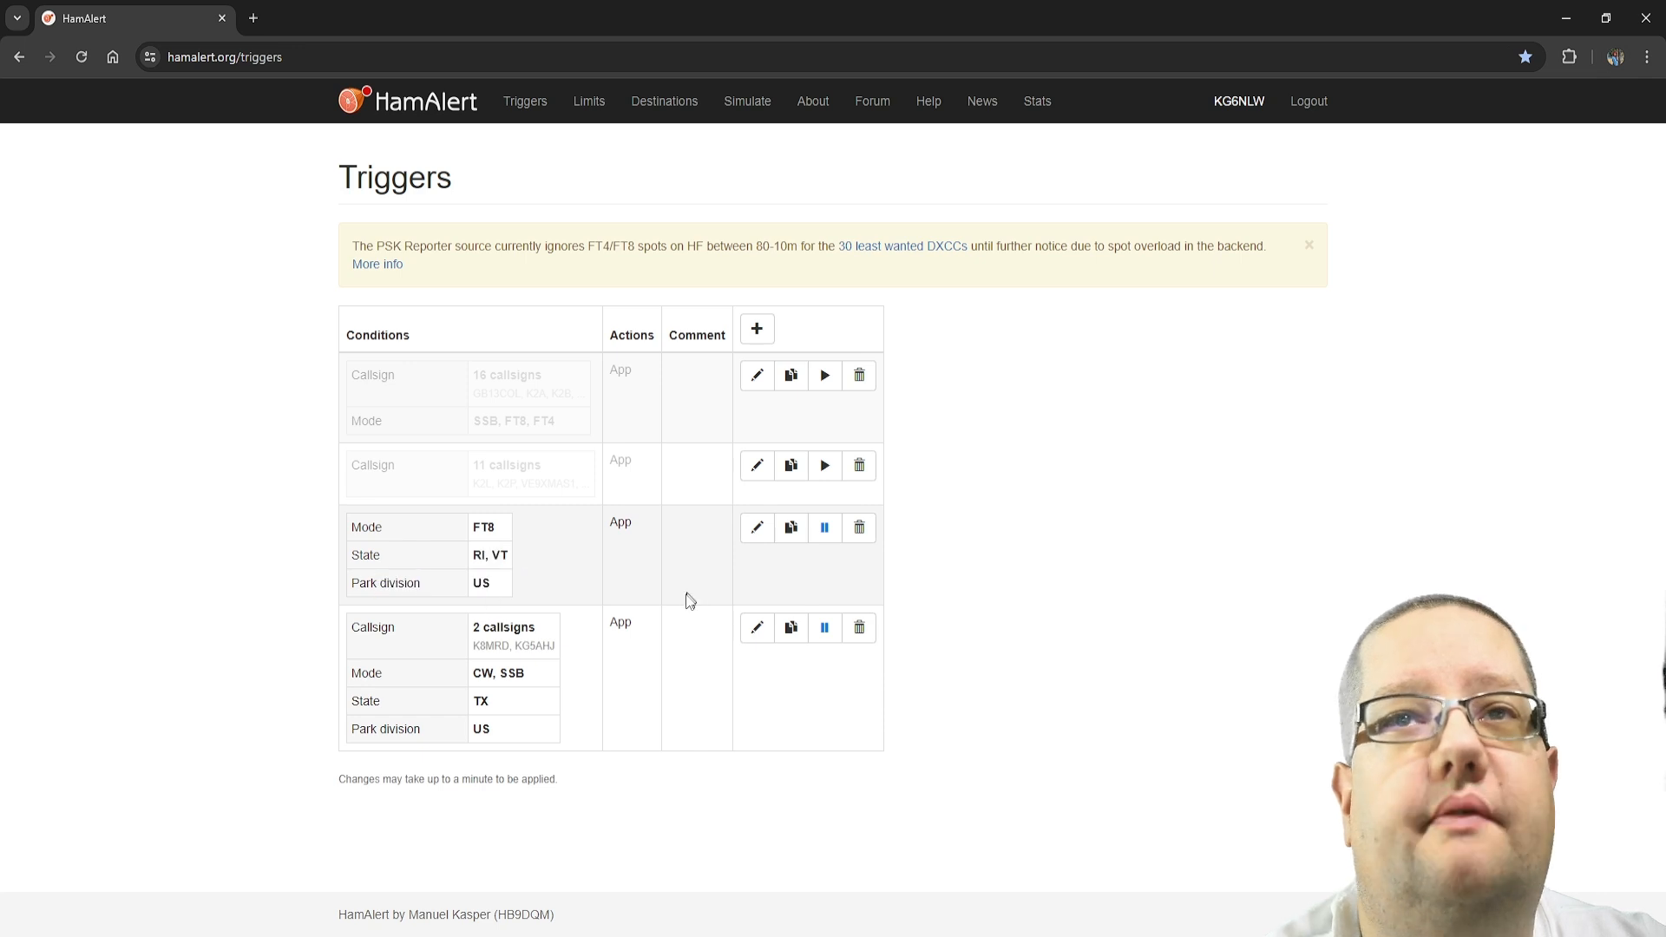
Start a new trigger with a Park division condition and select the TC division
left_click(758, 330)
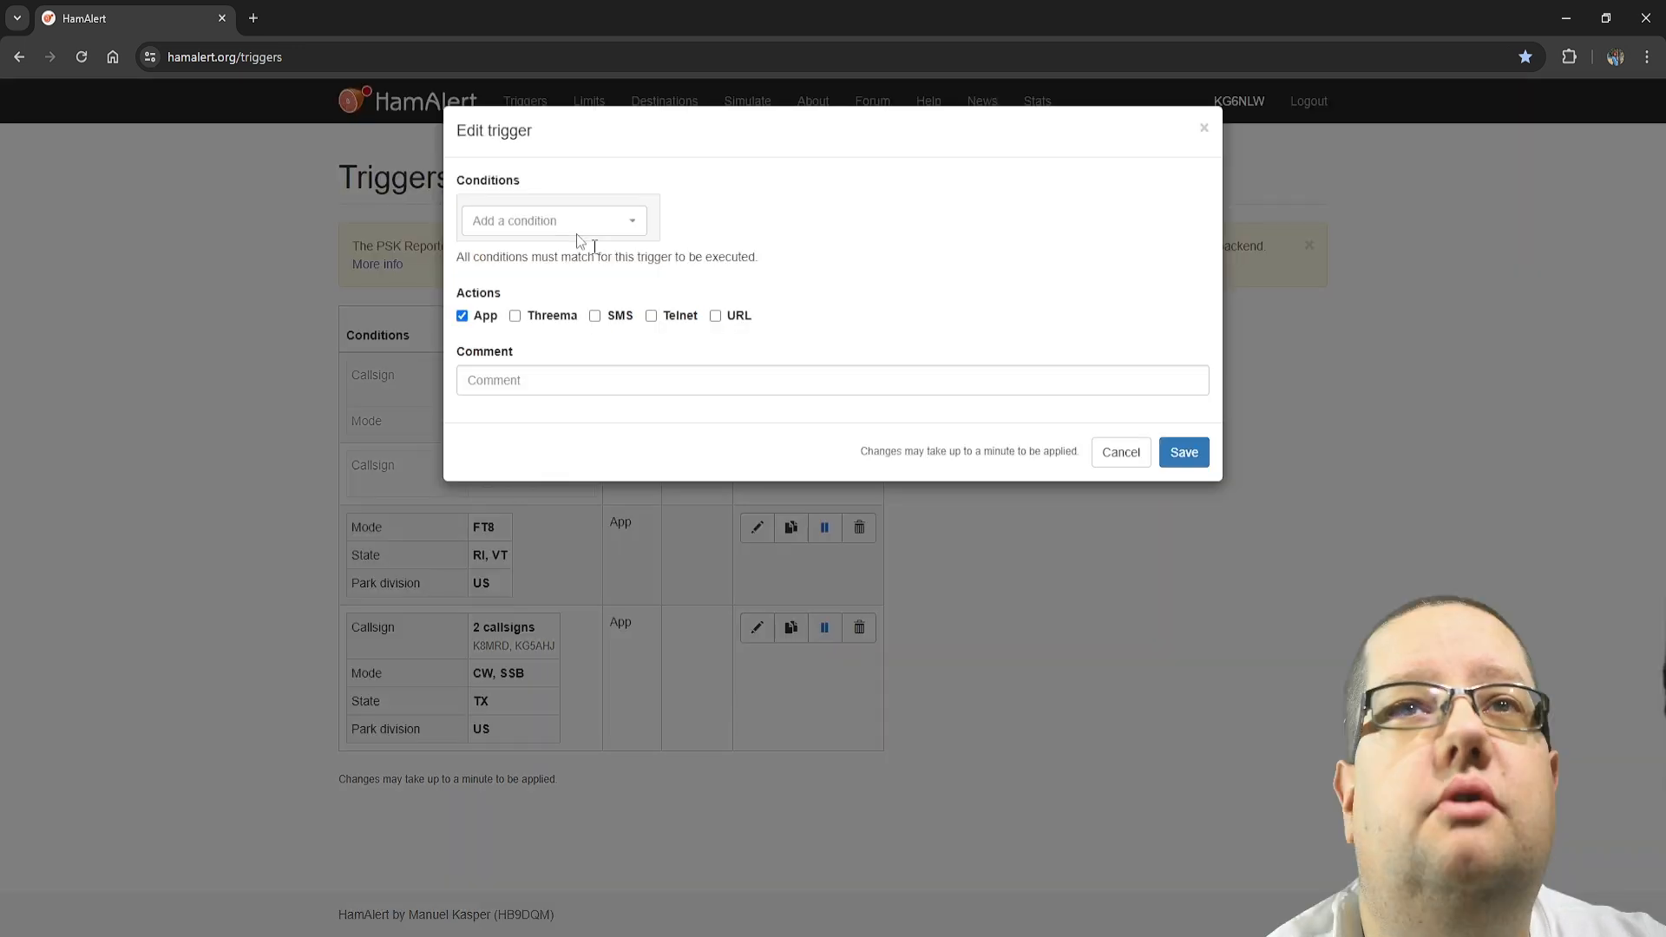
left_click(576, 232)
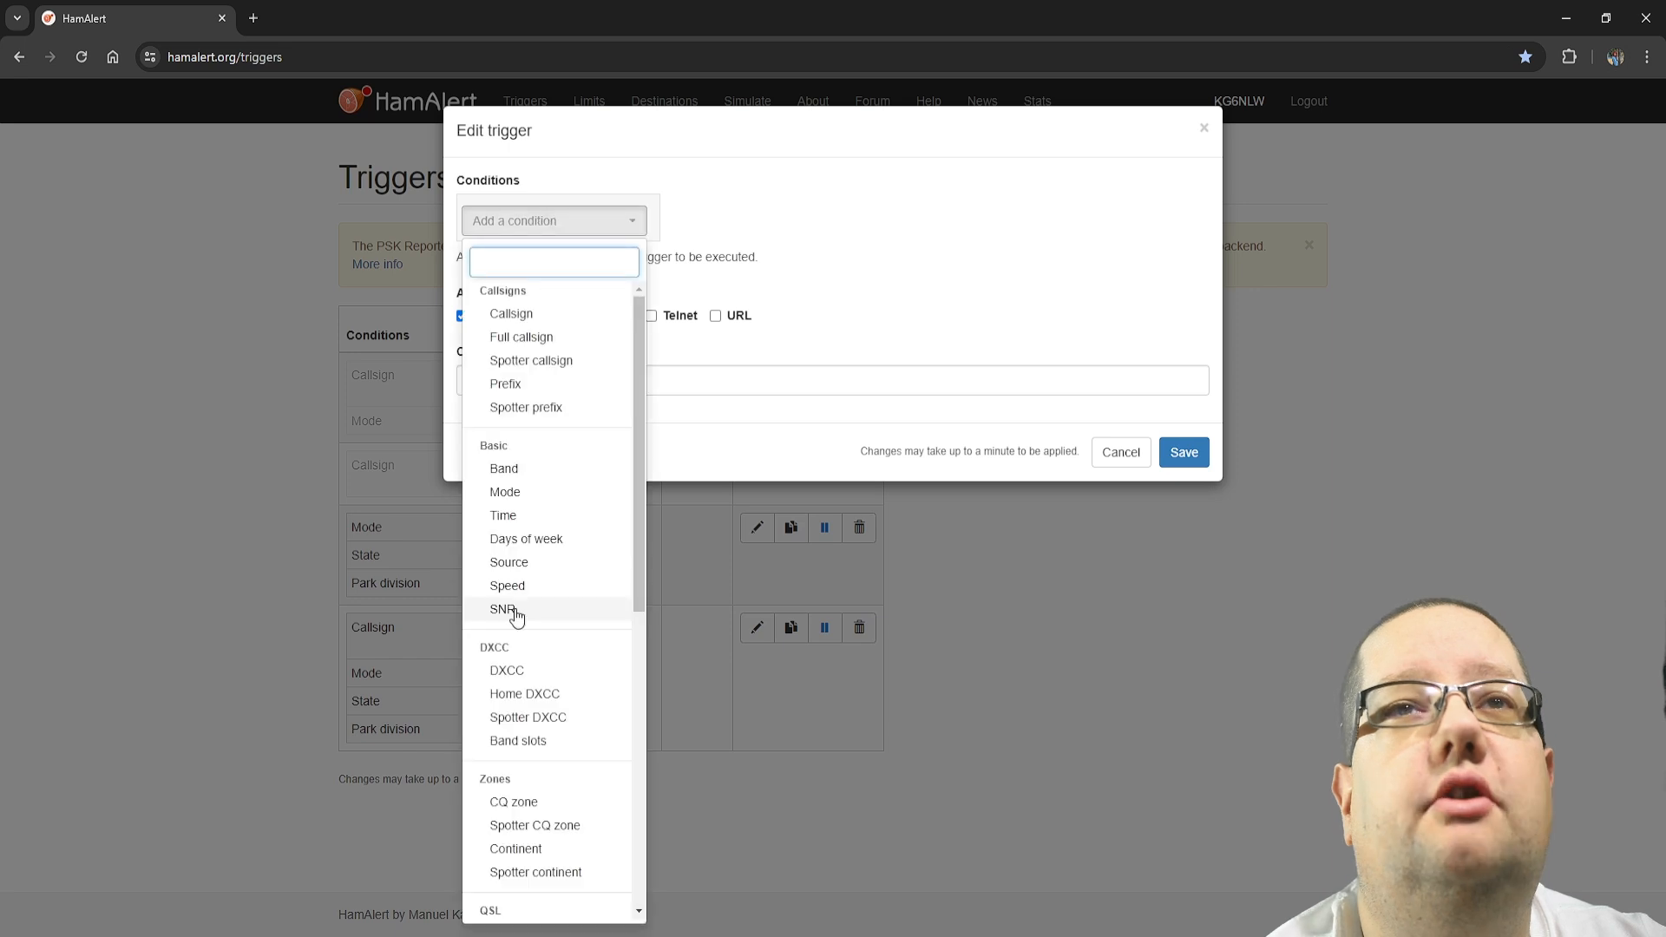
scroll(514, 677, "down", 6)
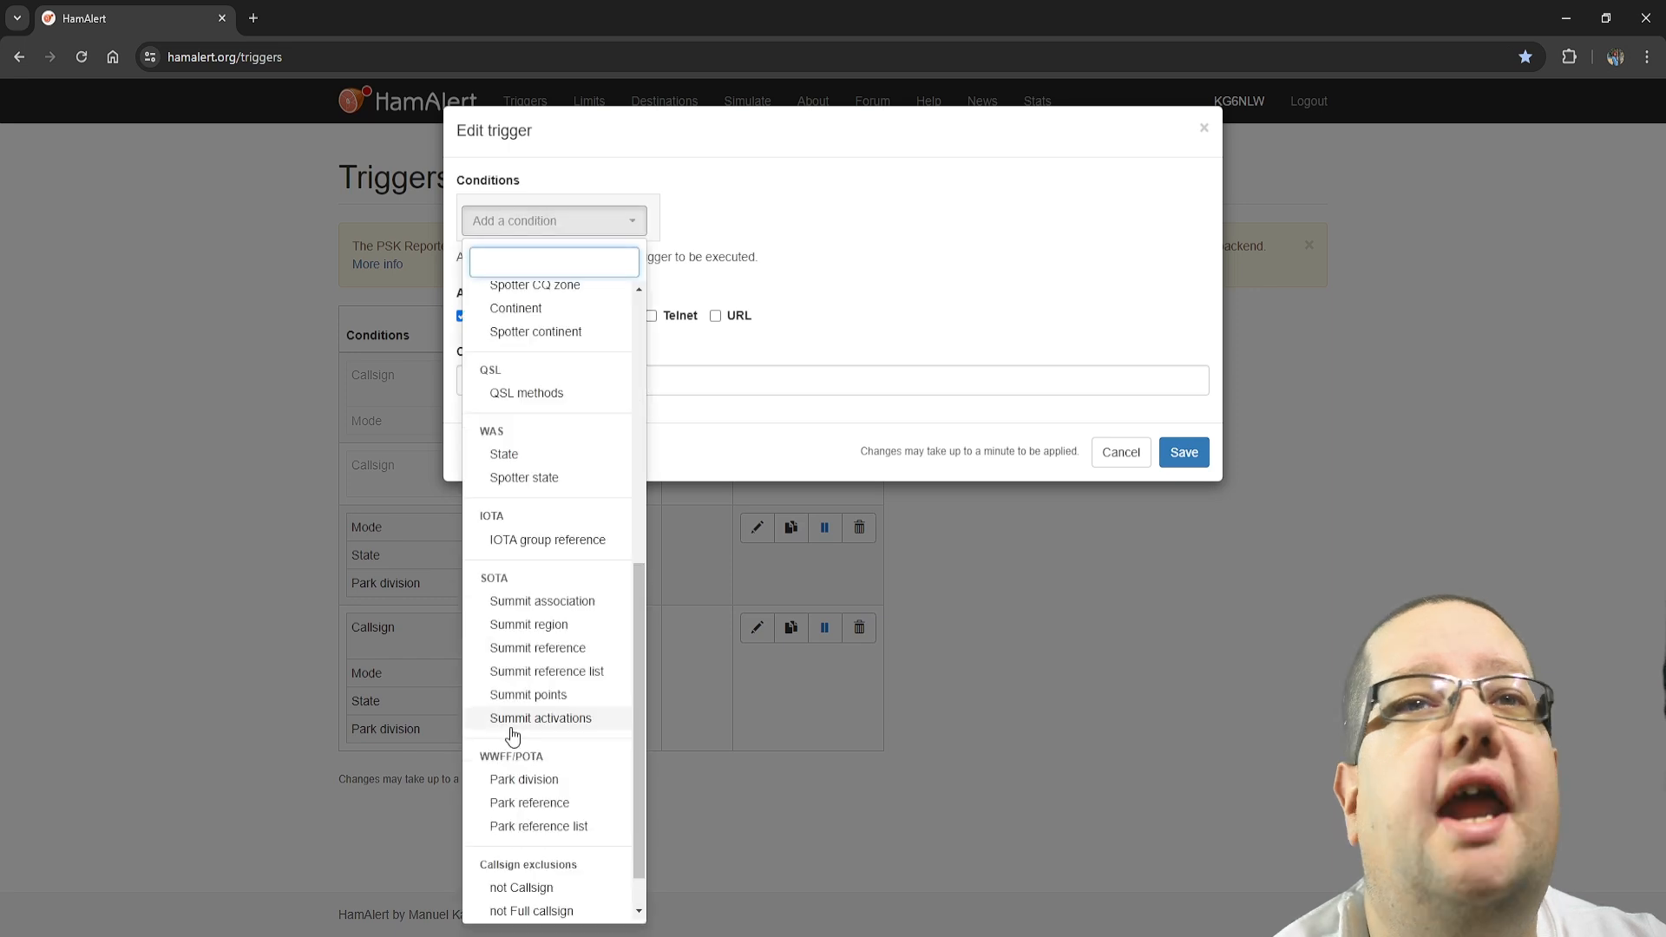
left_click(554, 779)
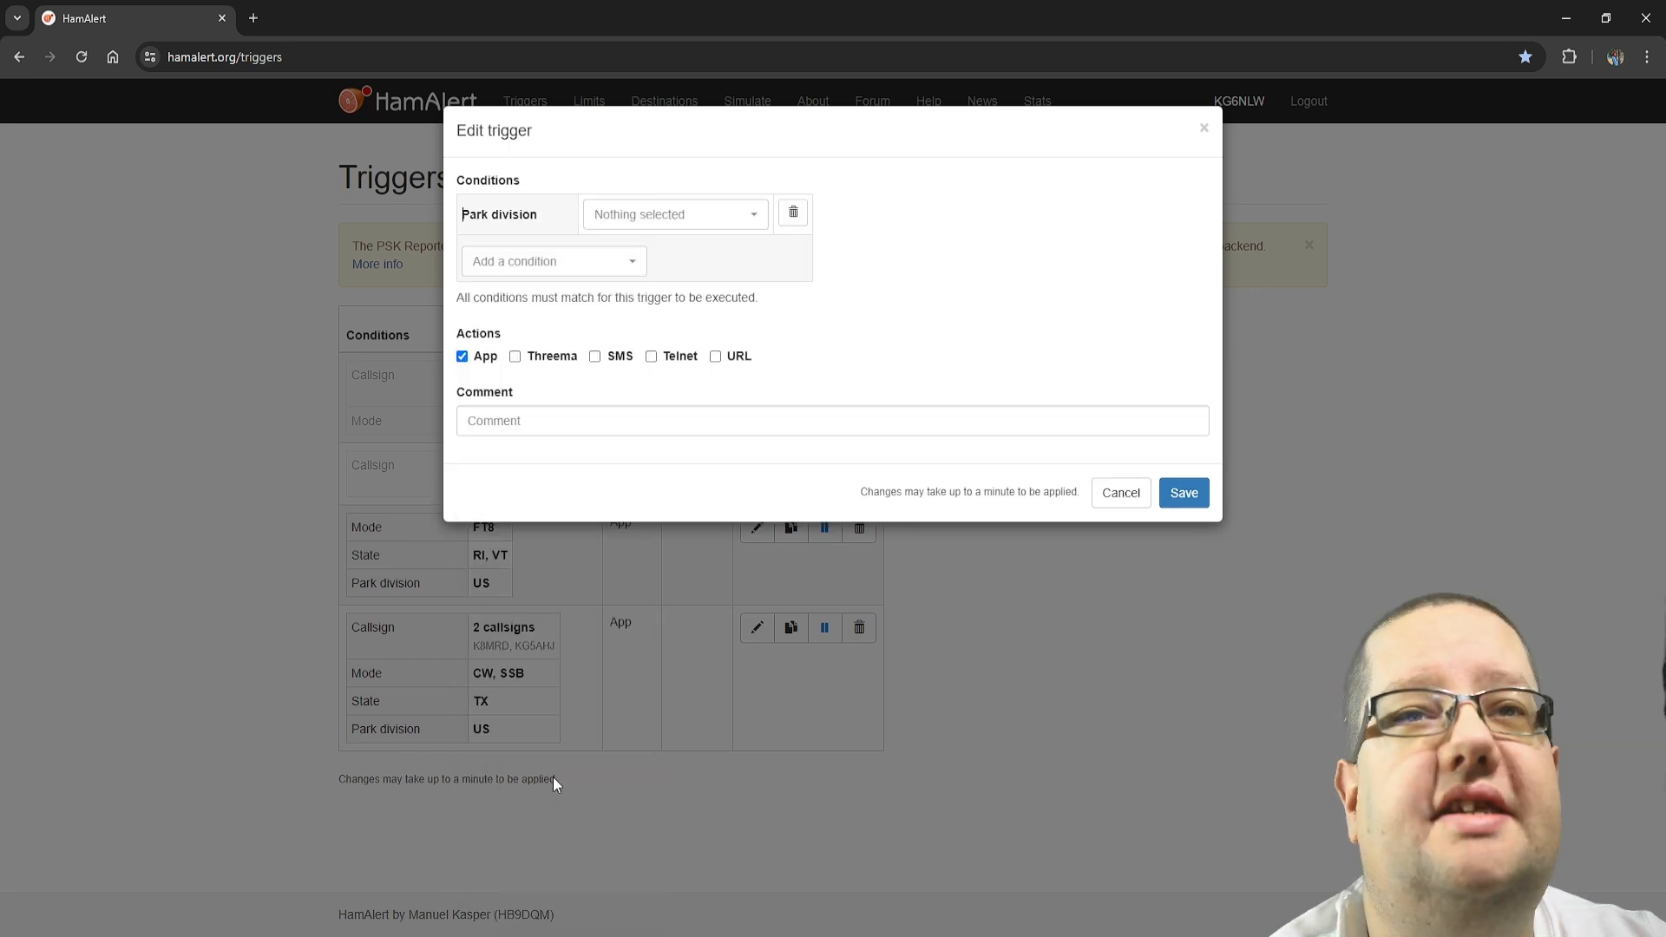
left_click(675, 213)
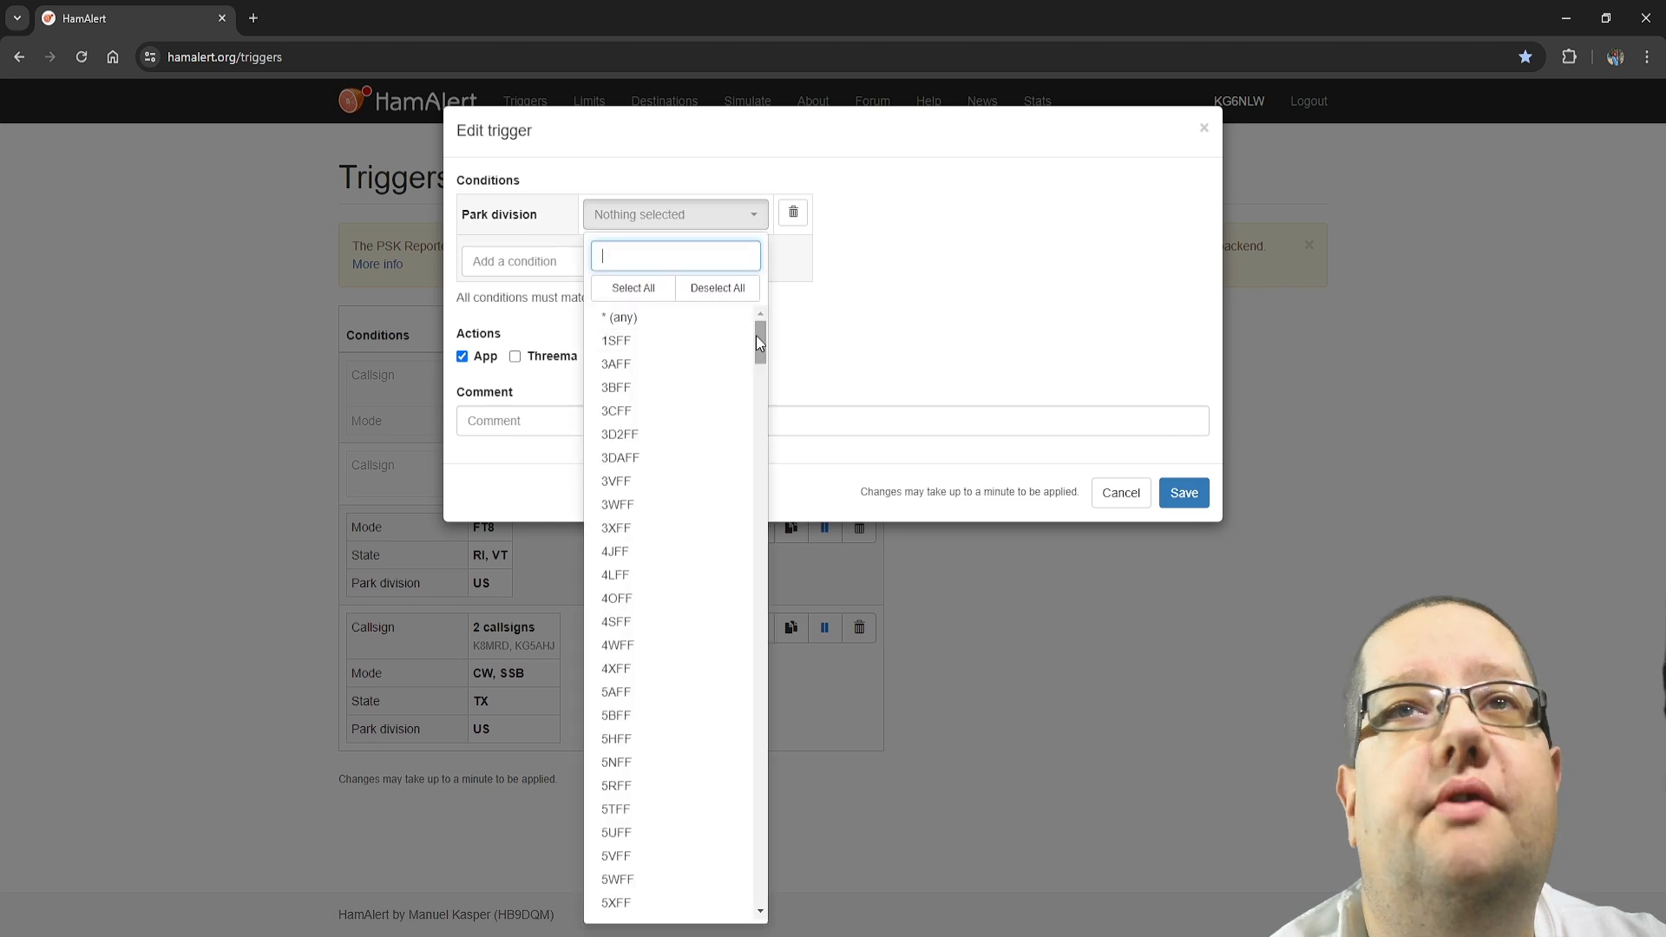
left_click_drag(756, 335, 741, 765)
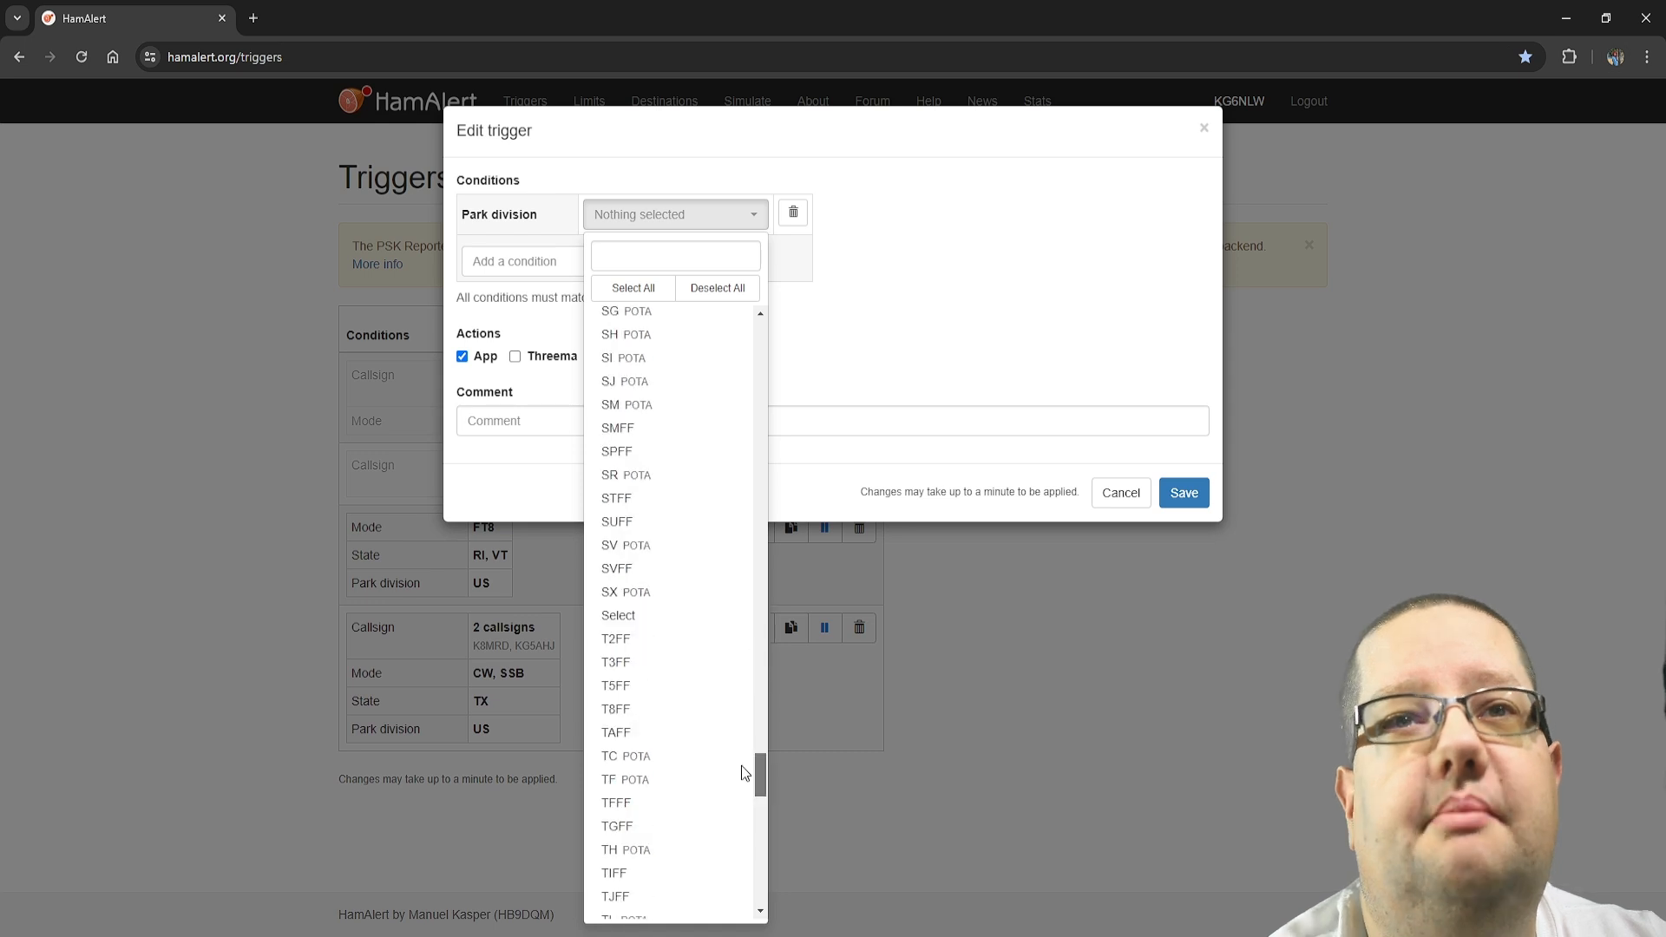
left_click(741, 764)
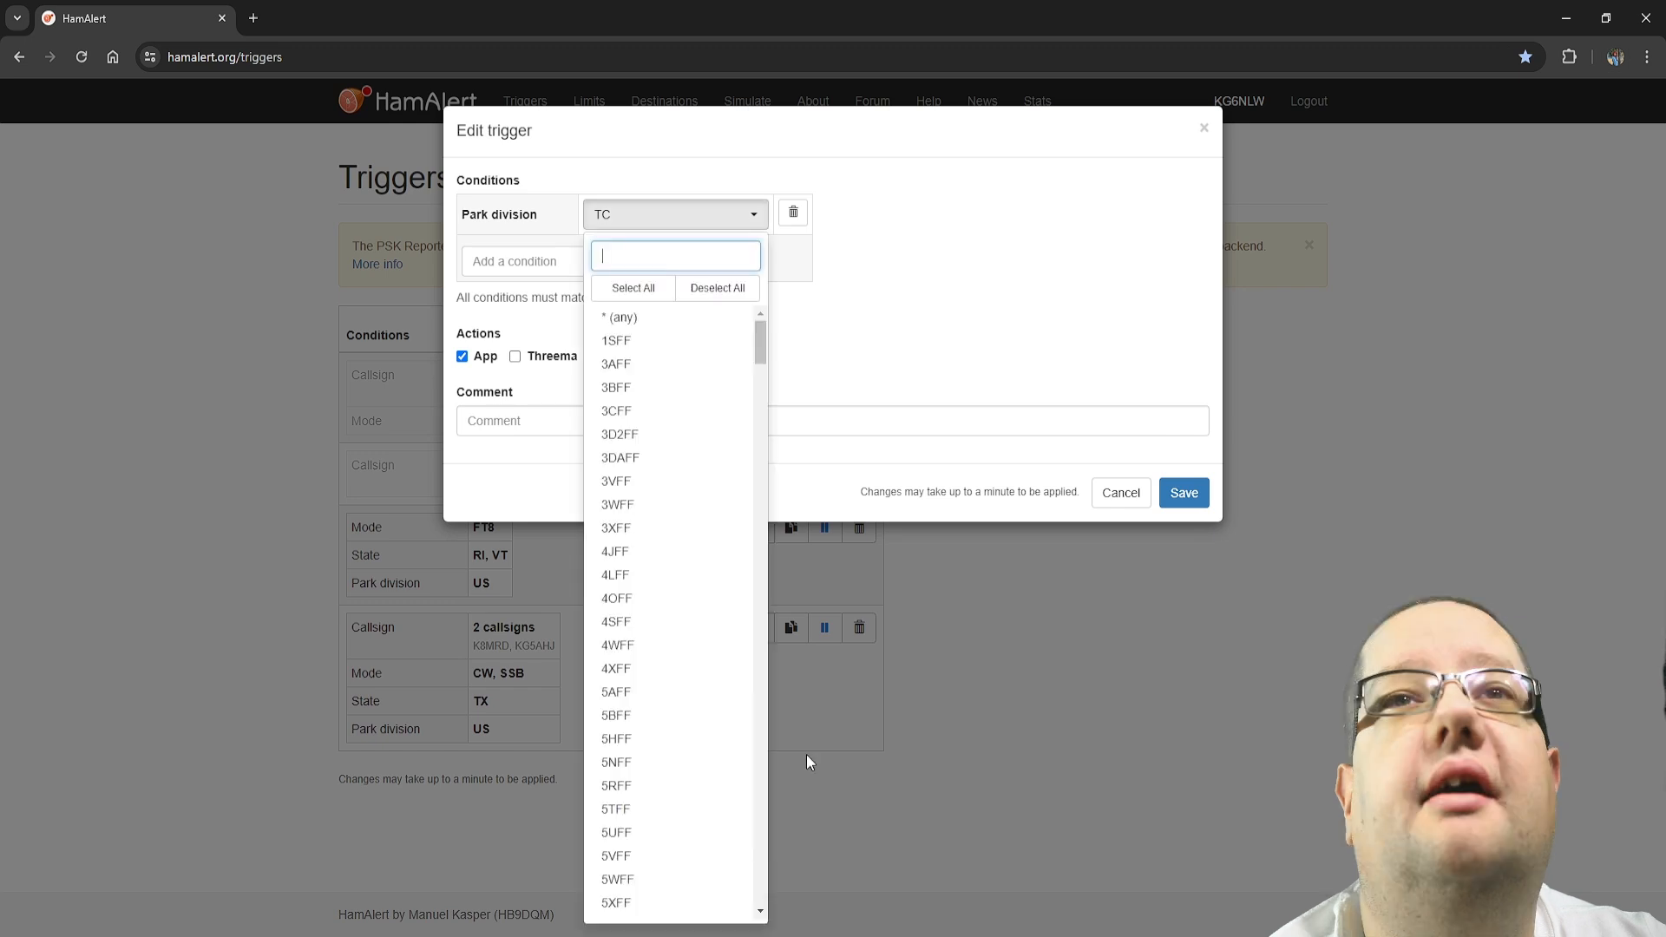
Search the park divisions for "au" and add the AU division to the condition
left_click_drag(759, 345, 846, 409)
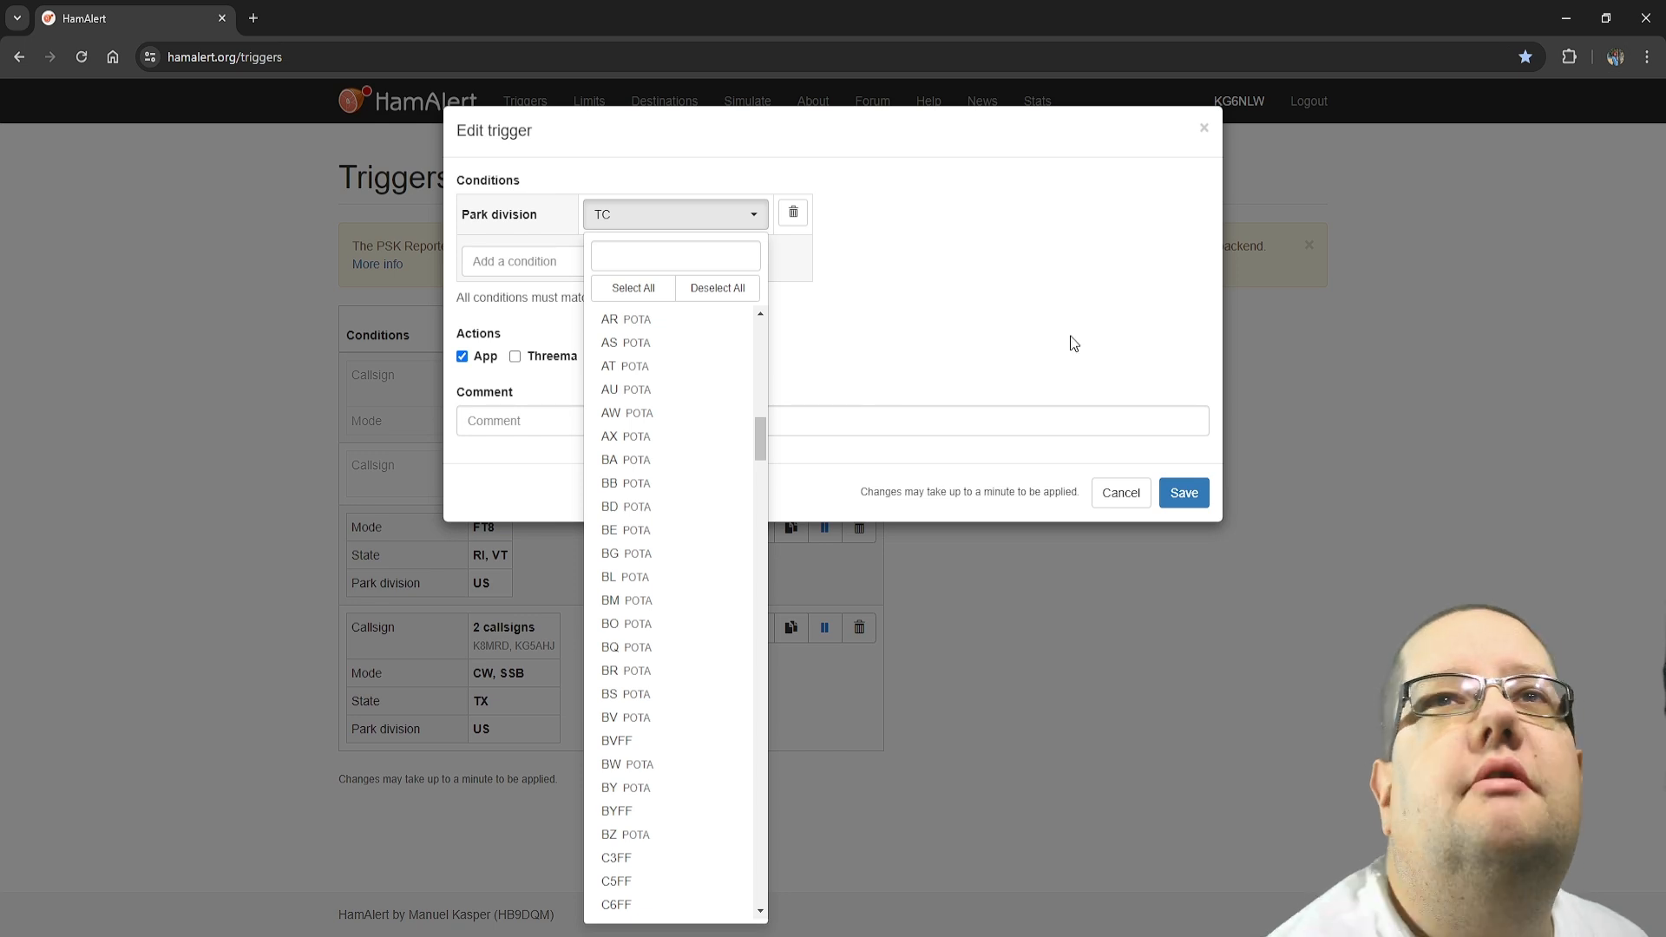
left_click(636, 251)
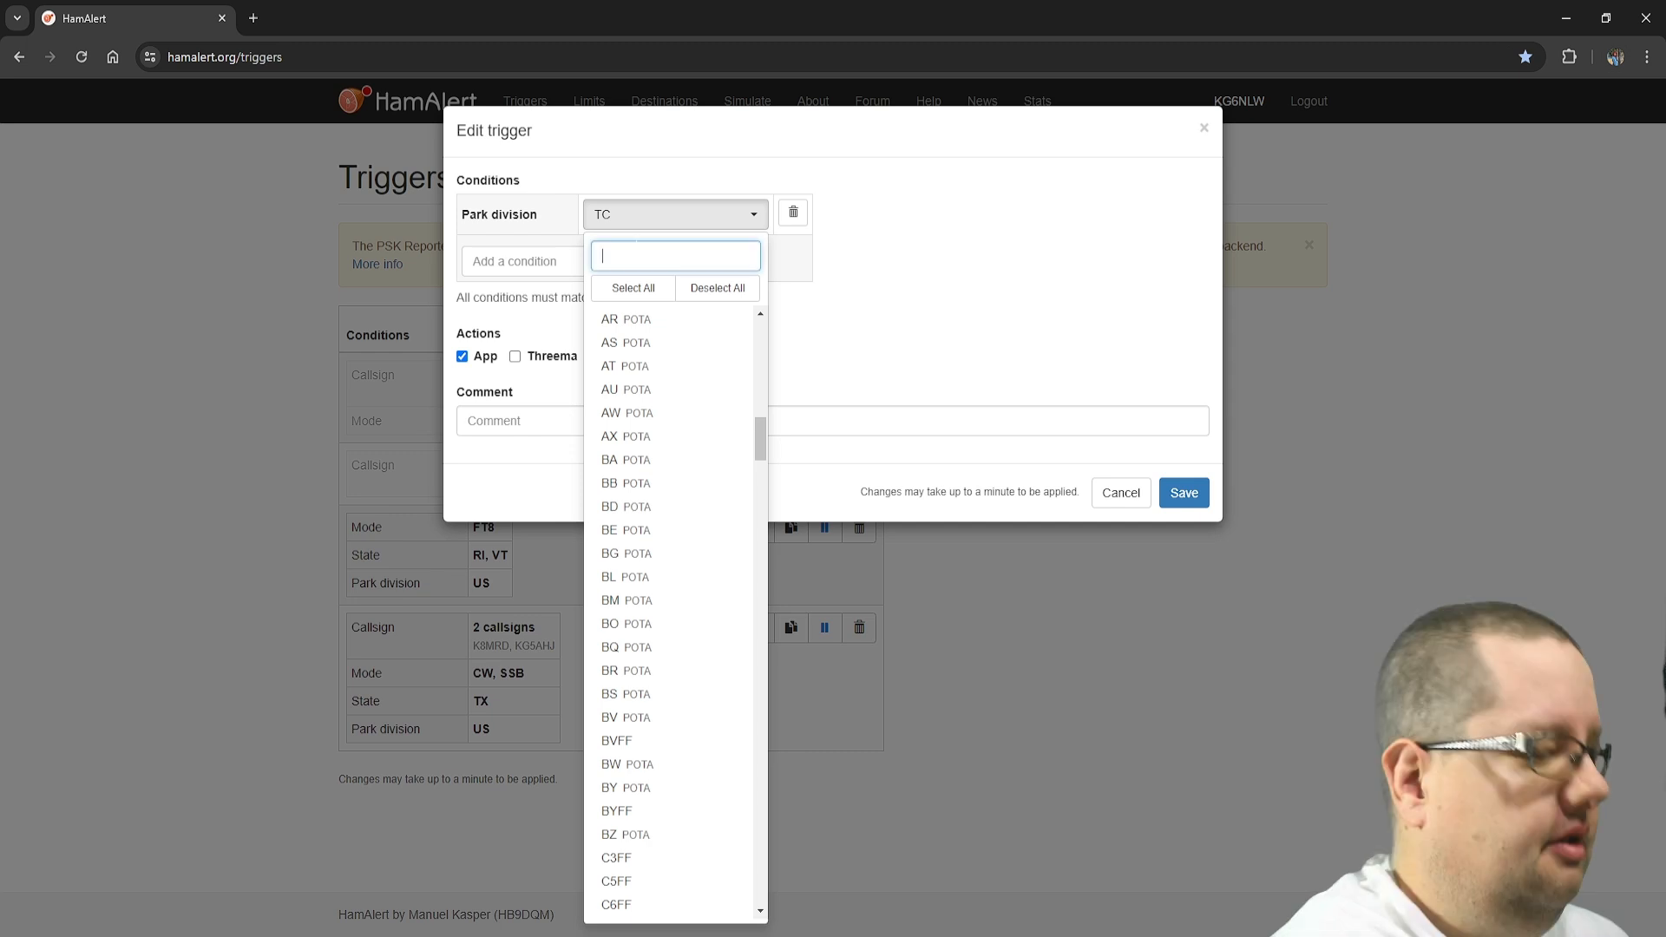
type("au")
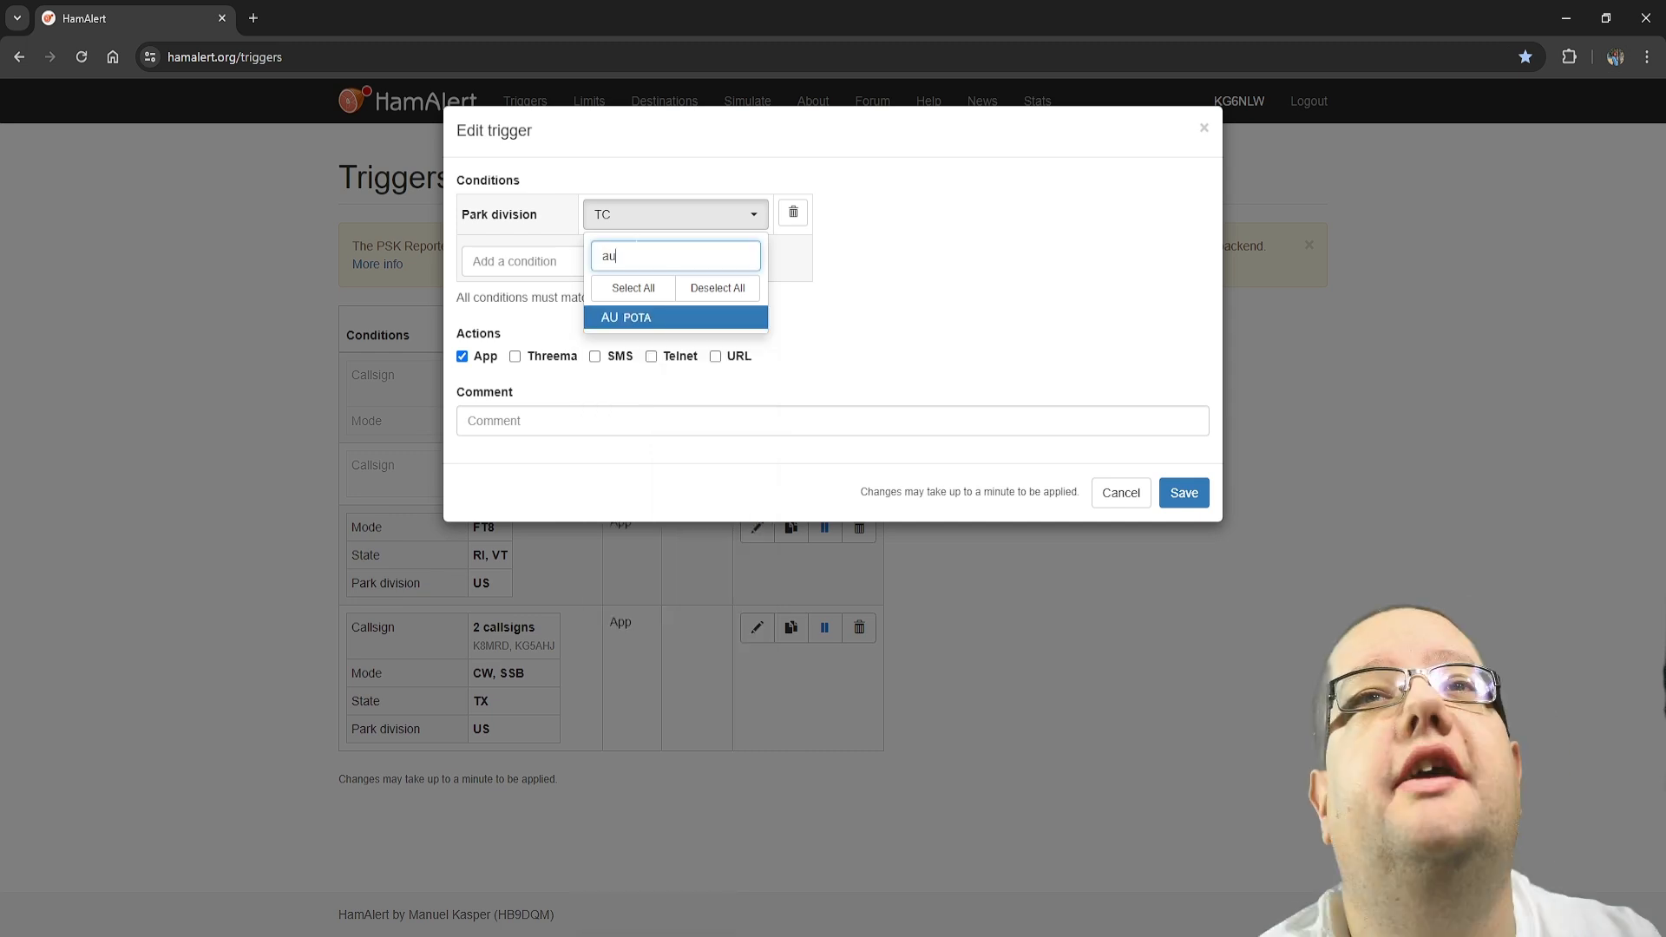
left_click(621, 317)
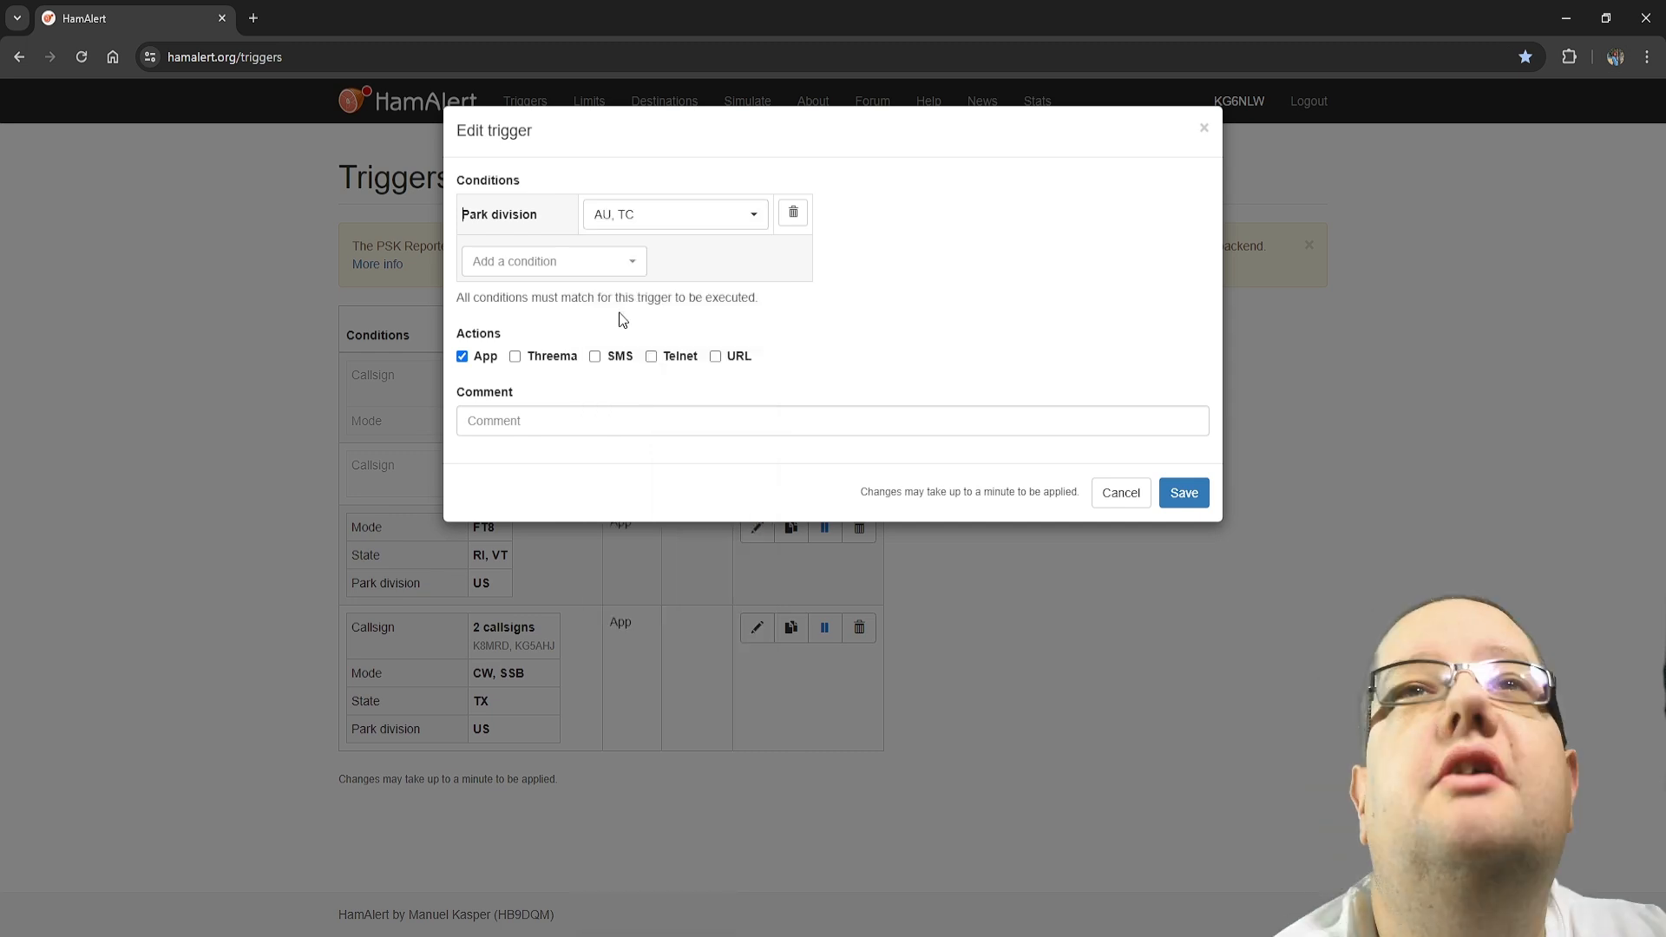
Add a Band condition to the new trigger and set it to 10m
left_click(553, 261)
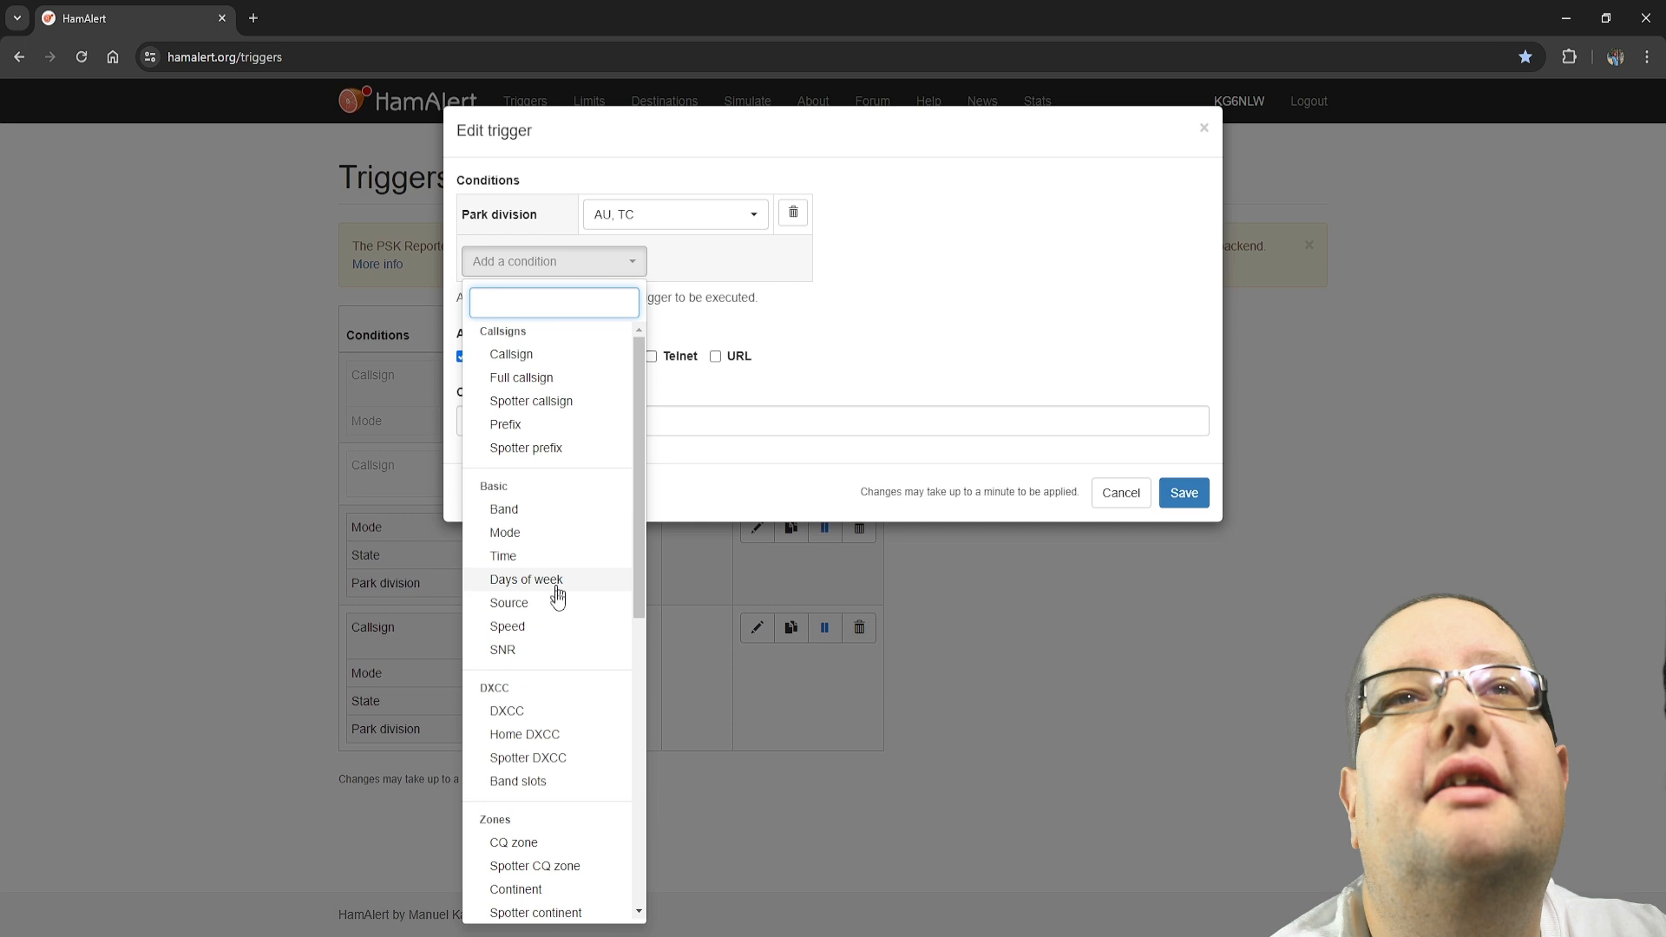
left_click(504, 509)
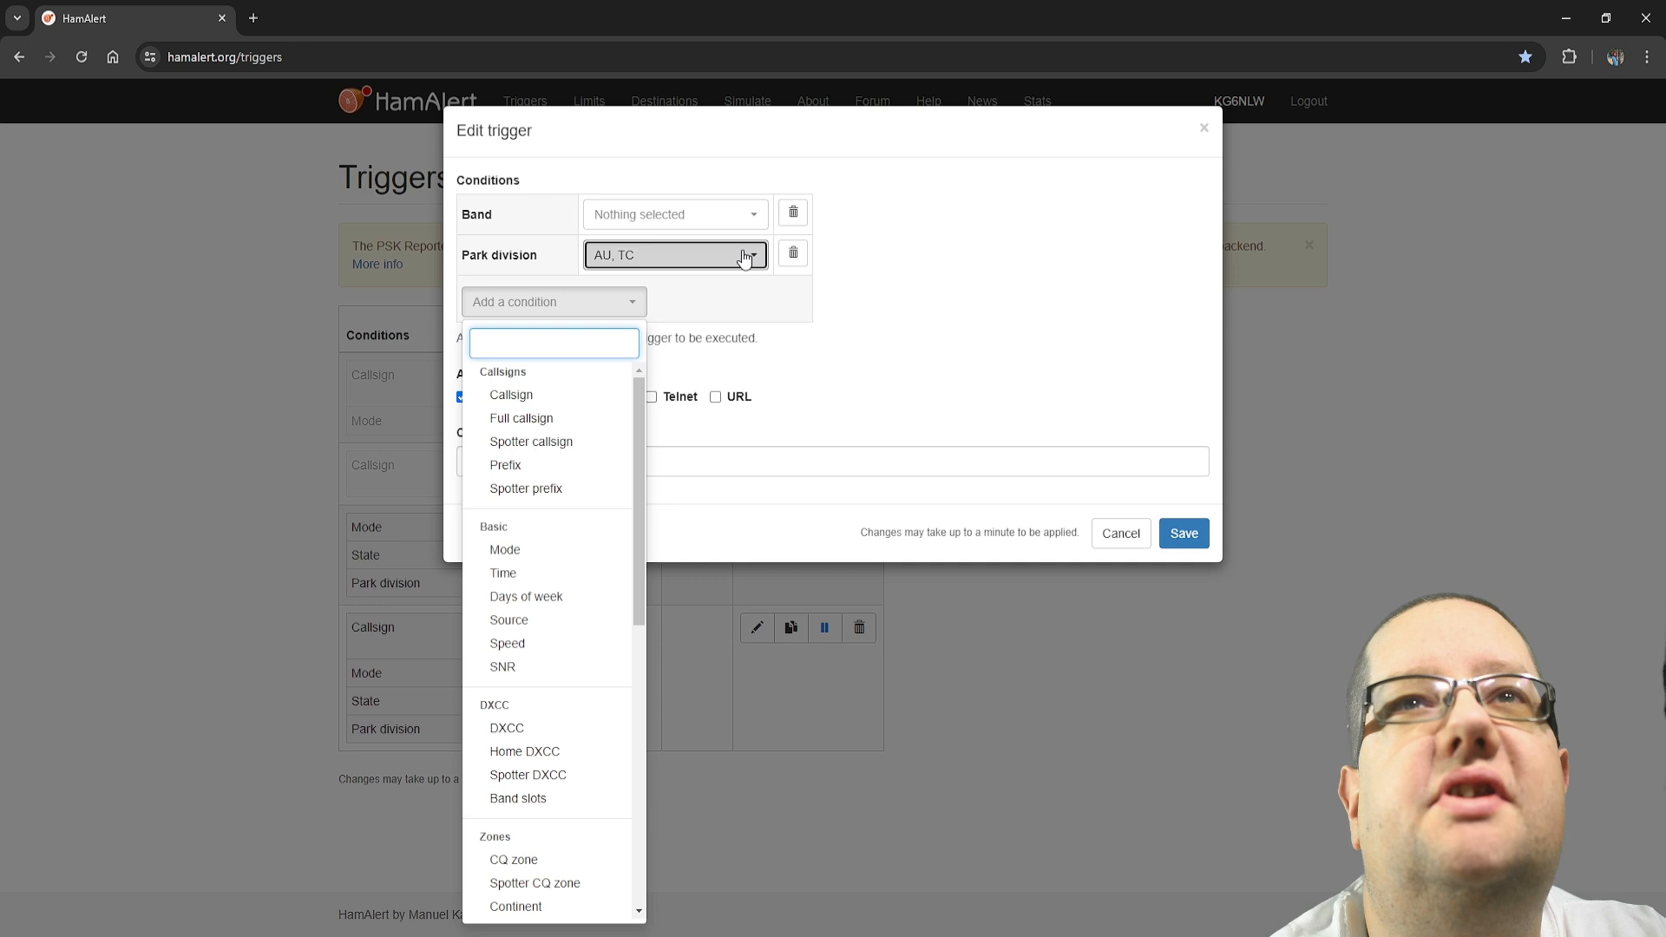
left_click(675, 214)
left_click(641, 810)
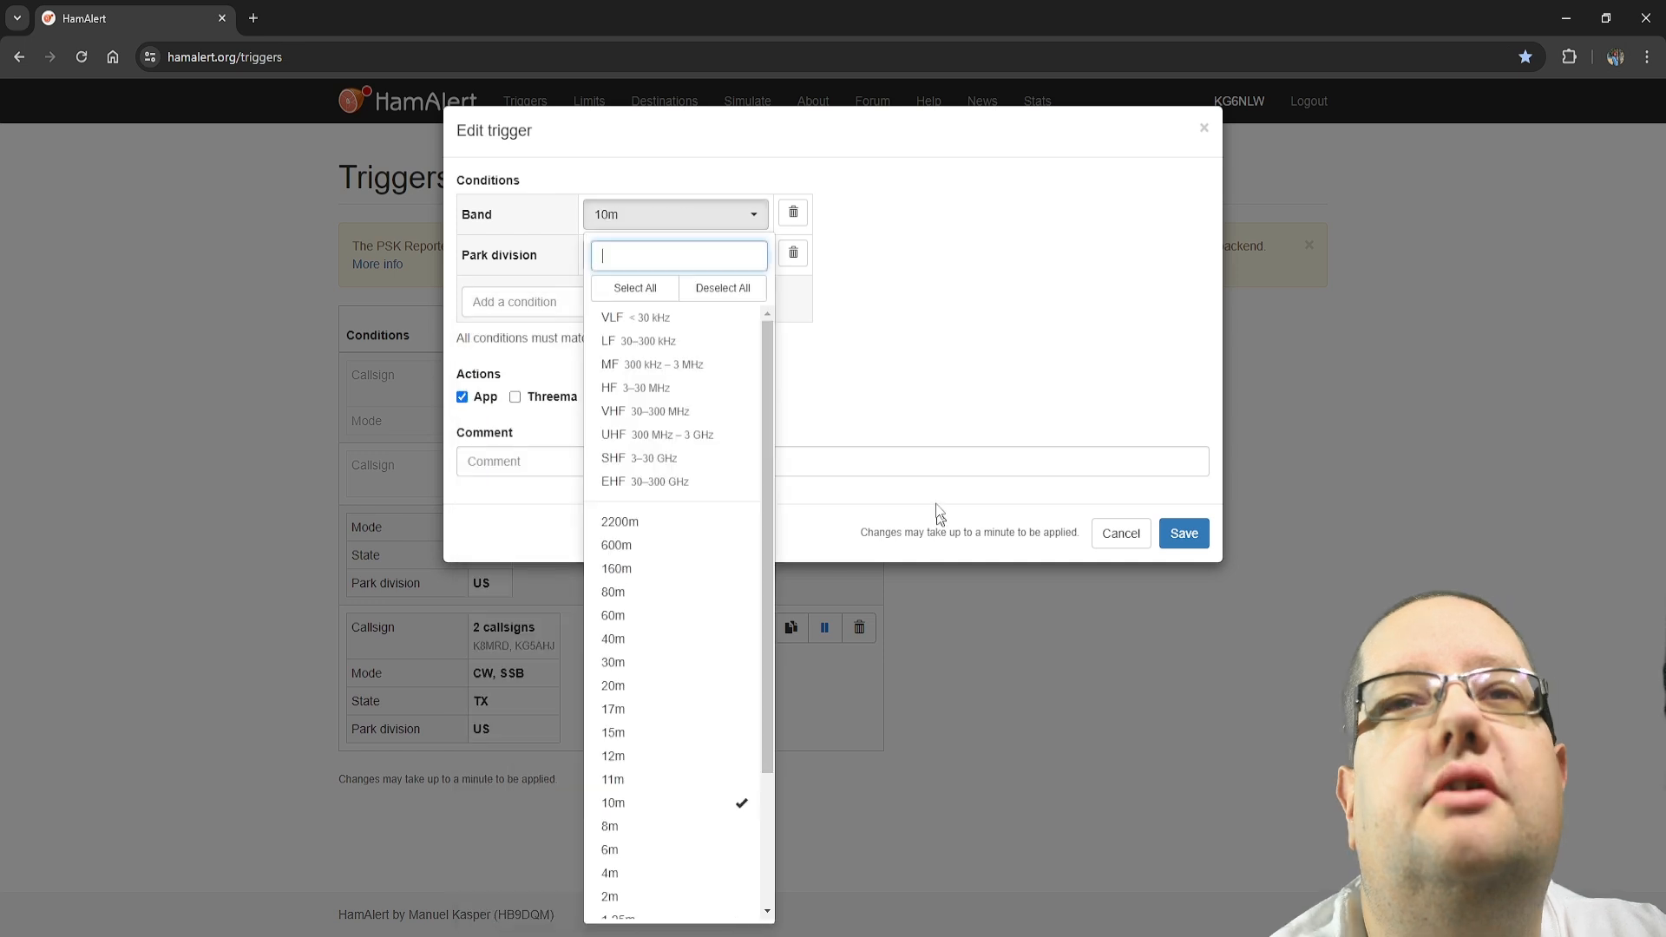
left_click(936, 505)
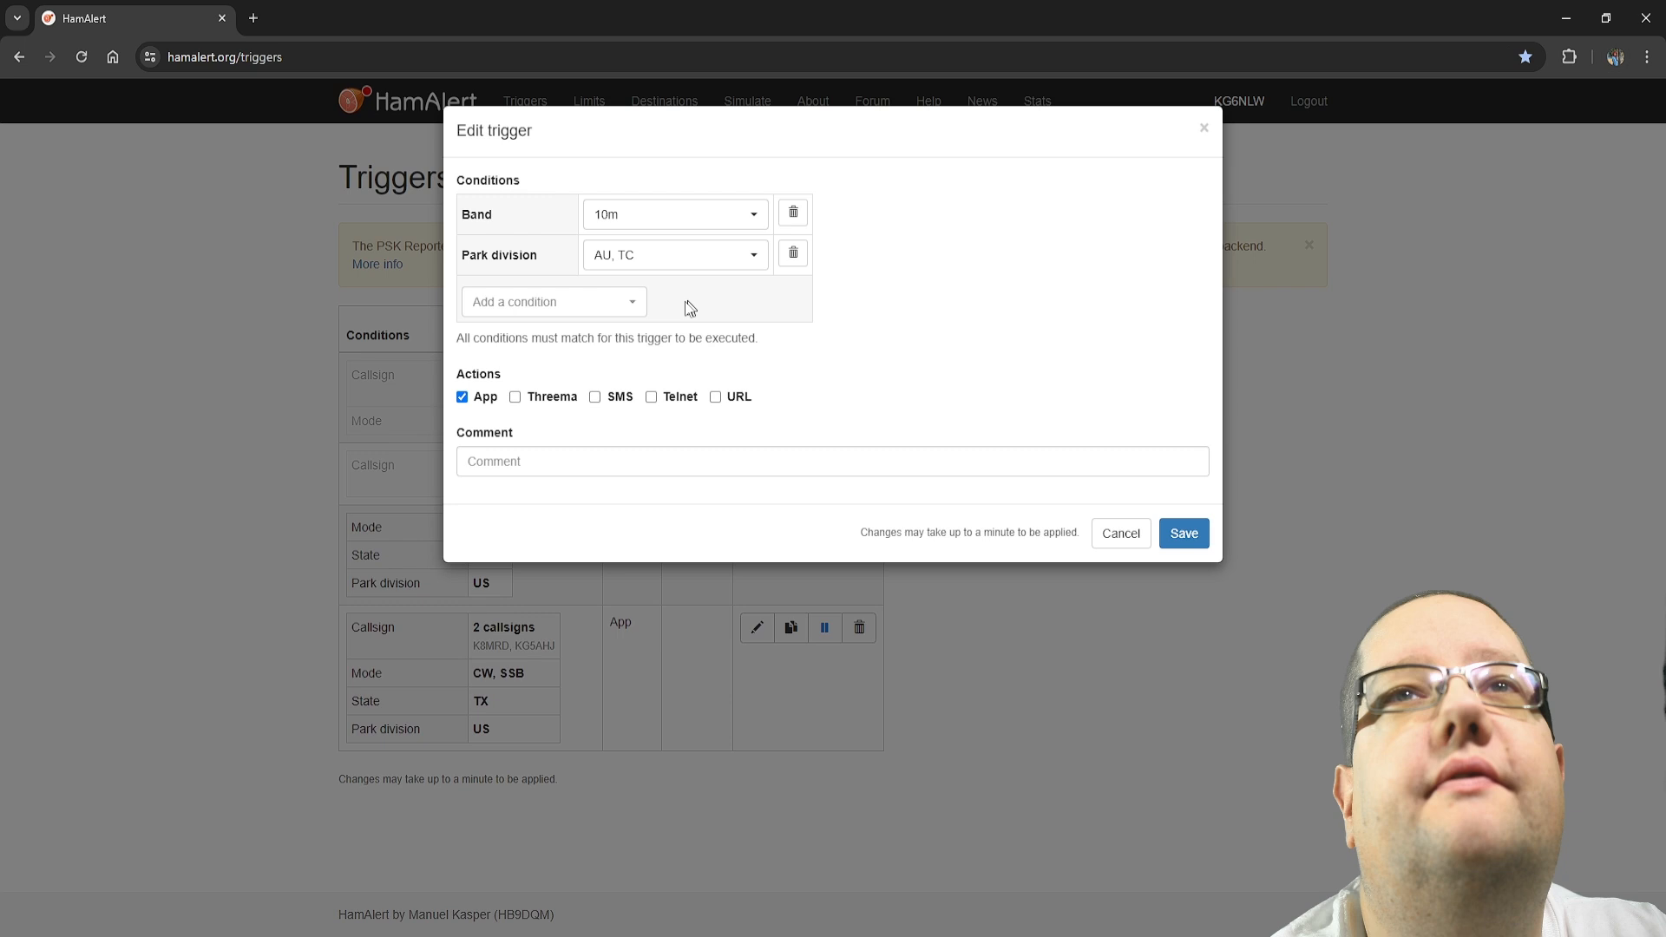
Add a Time condition to the new trigger and open its start time for editing
left_click(599, 302)
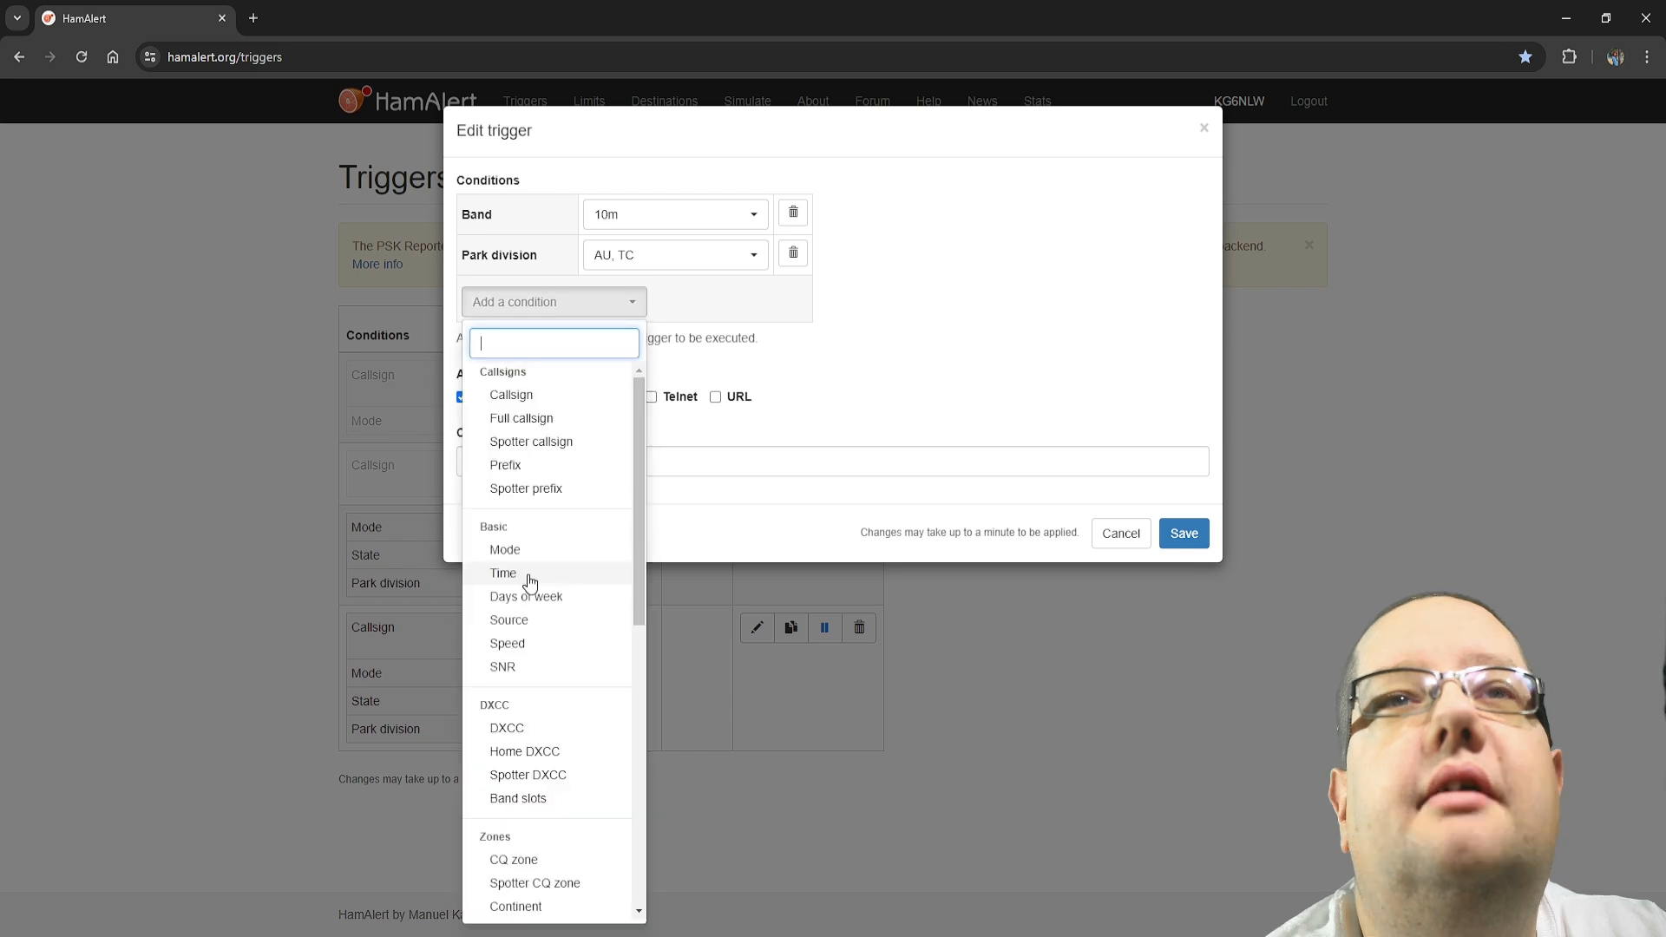
left_click(503, 573)
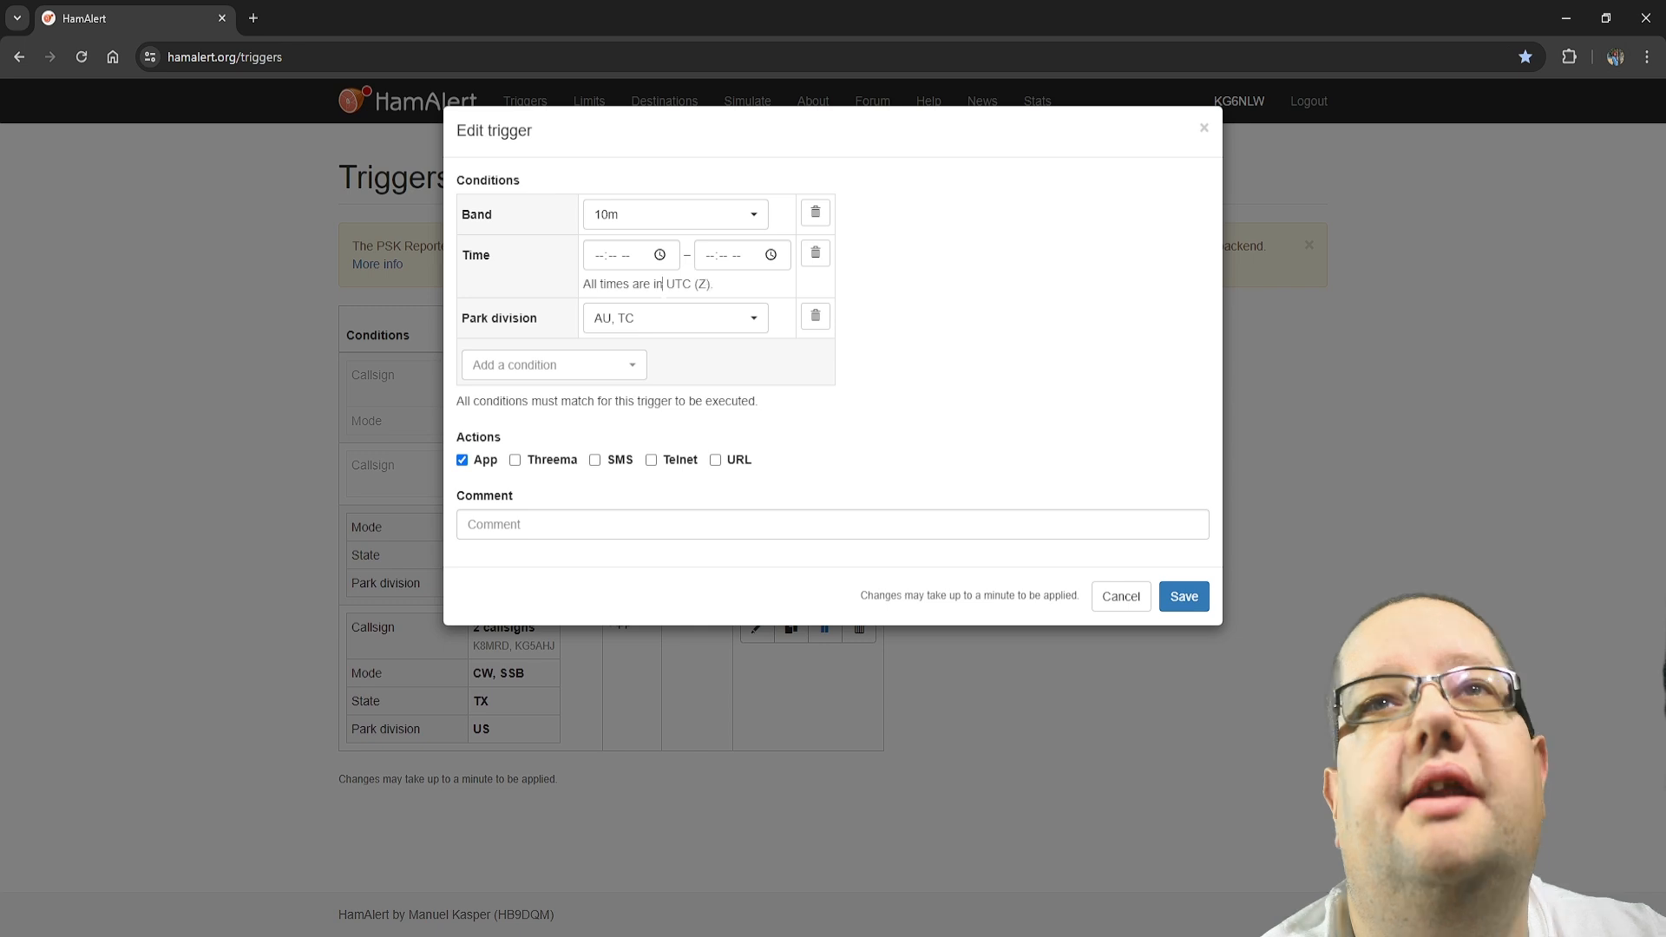
left_click(659, 255)
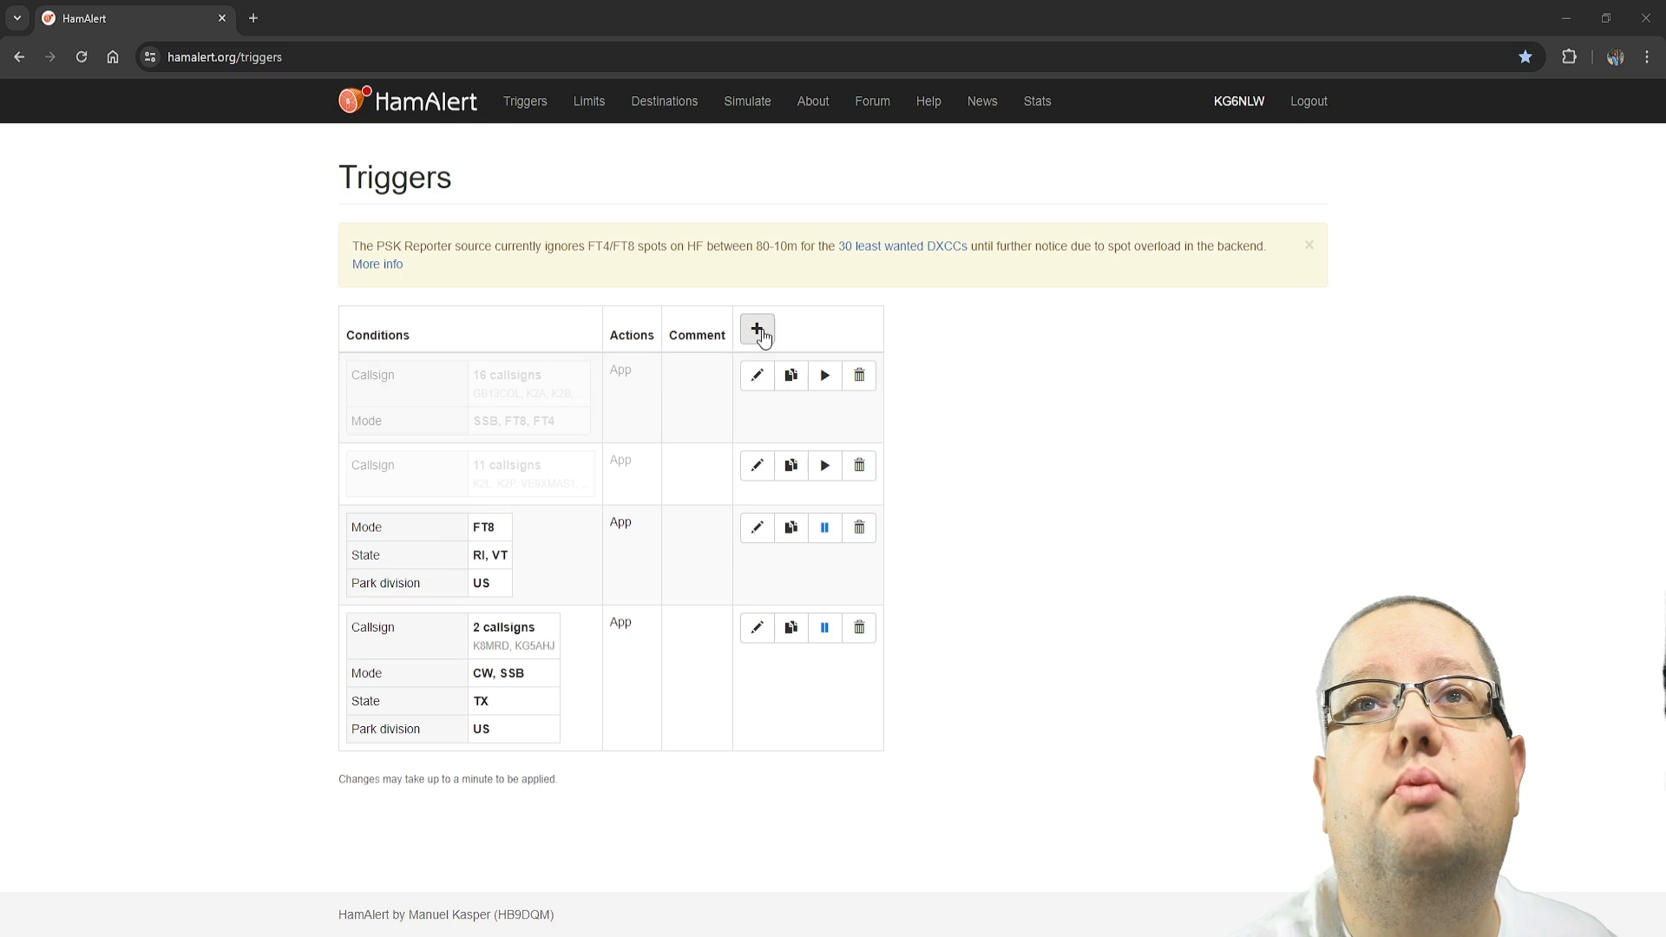
Start another new trigger and add a Park reference condition to it
left_click(760, 331)
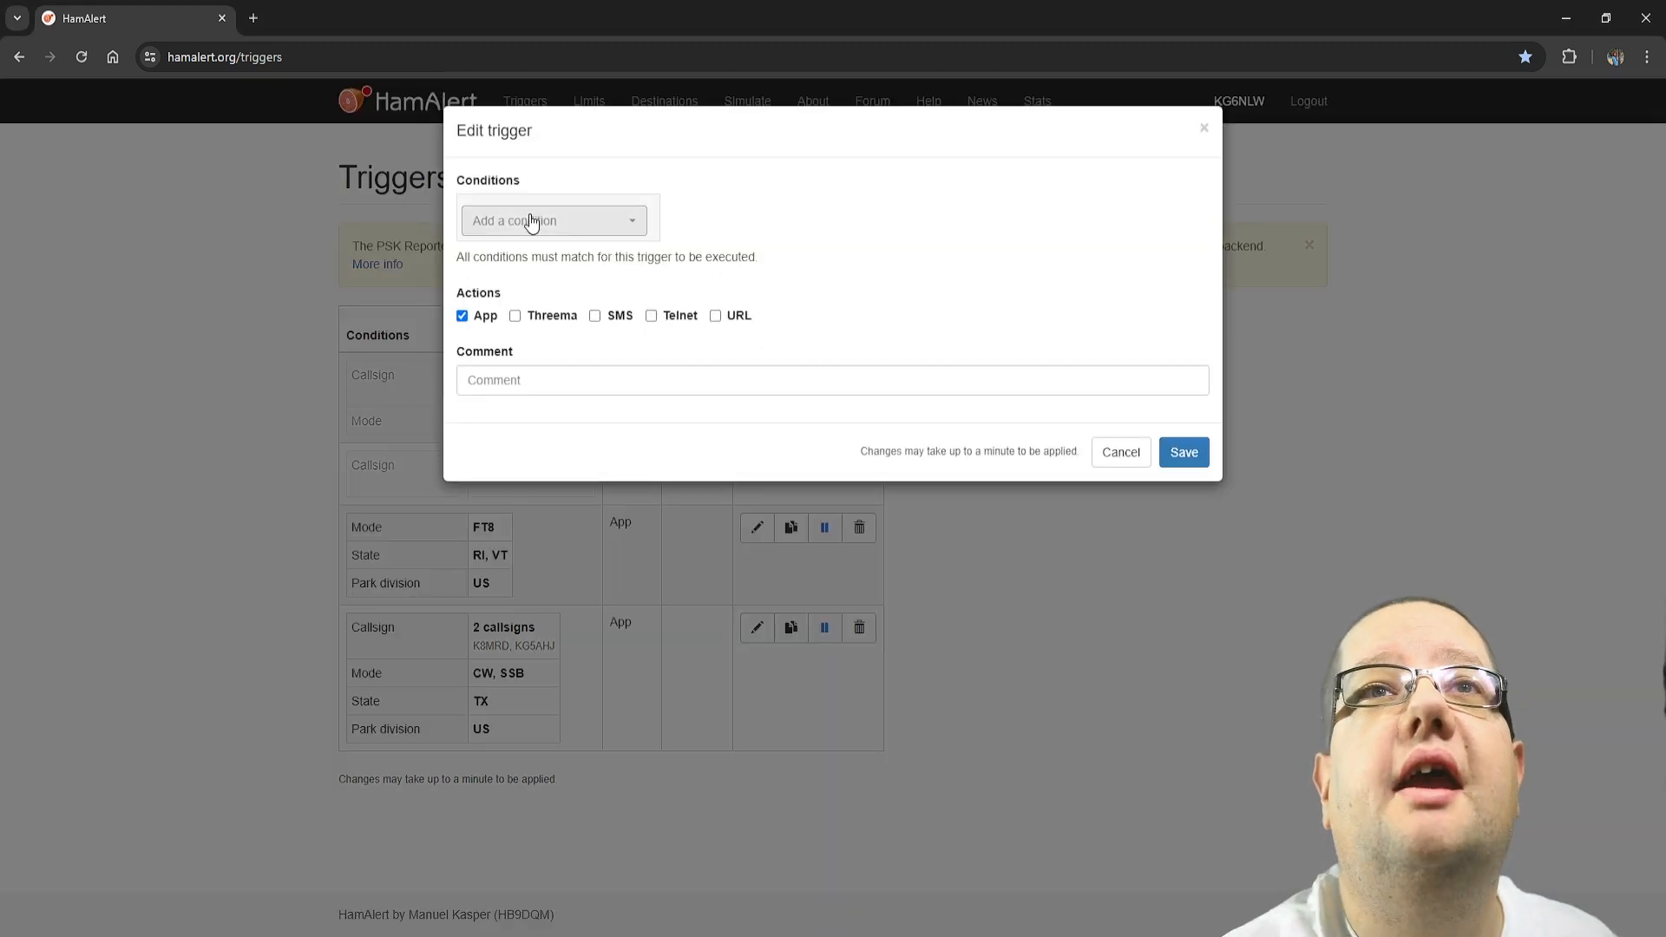
left_click(532, 223)
scroll(543, 434, "down", 4)
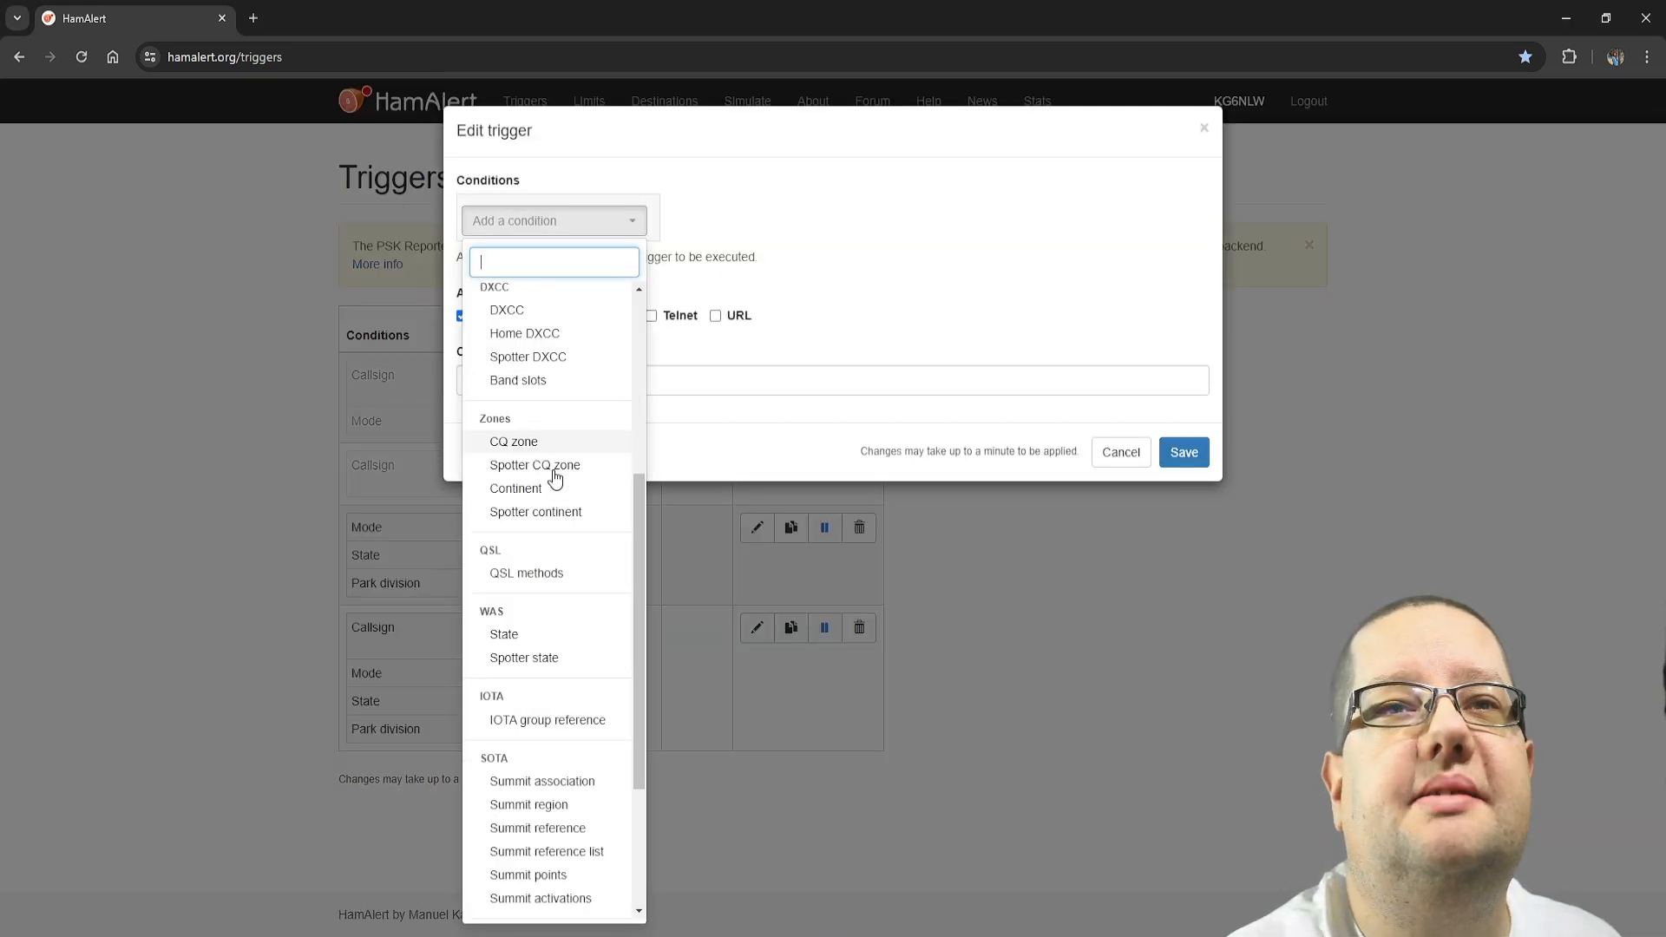
scroll(556, 477, "down", 2)
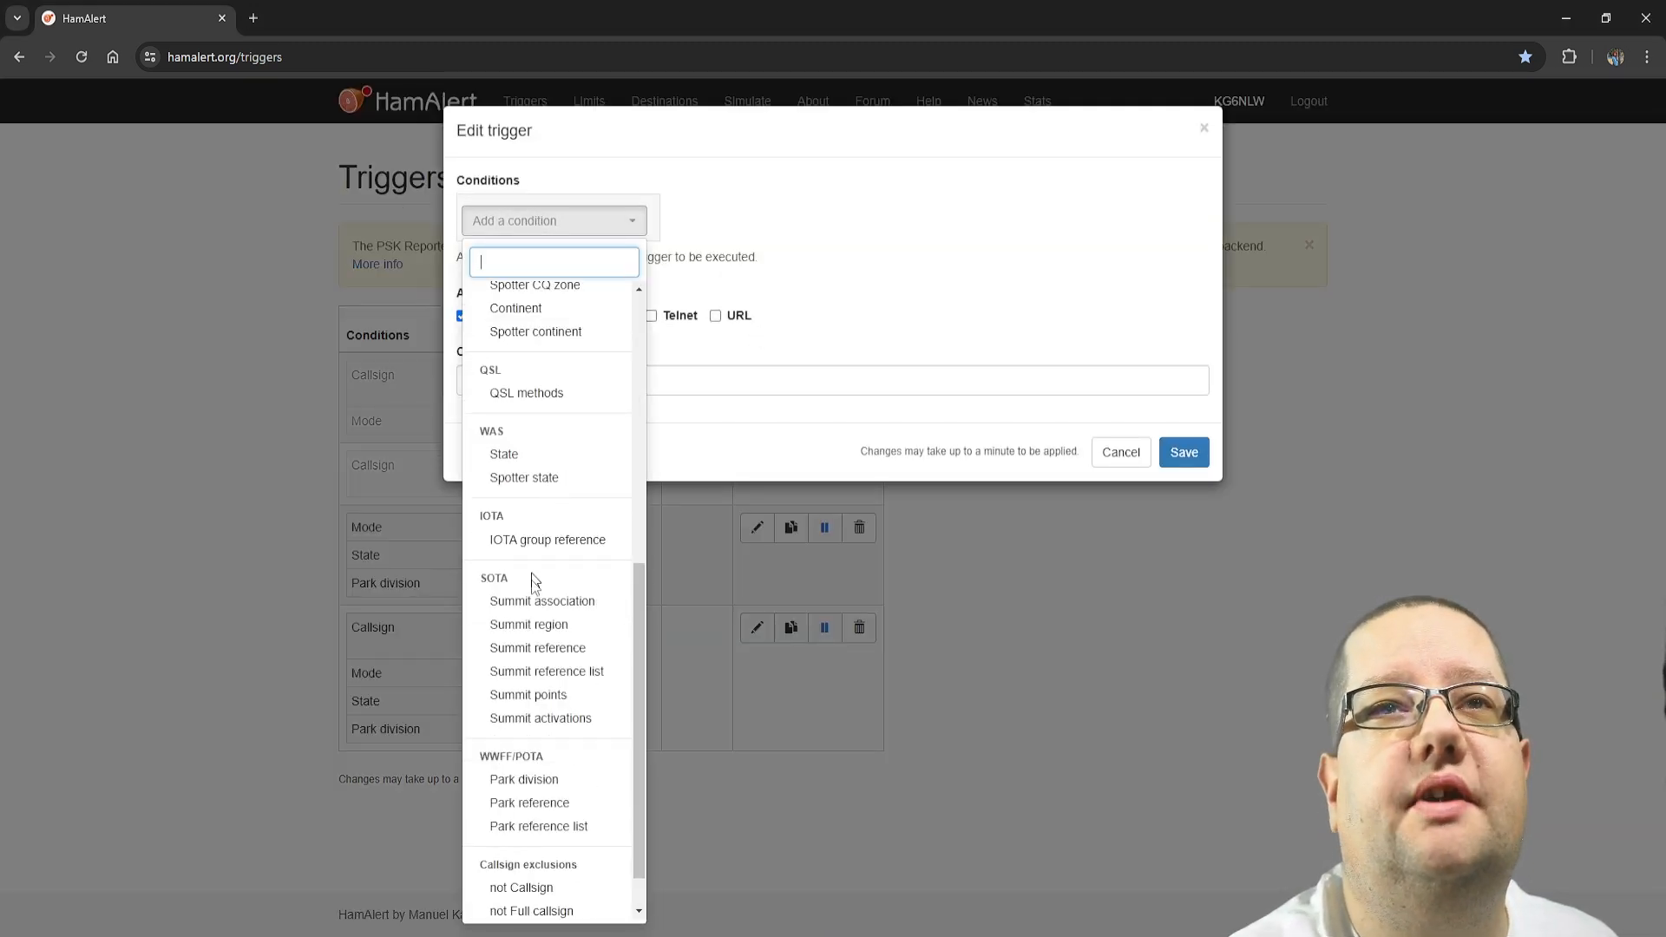
left_click(570, 806)
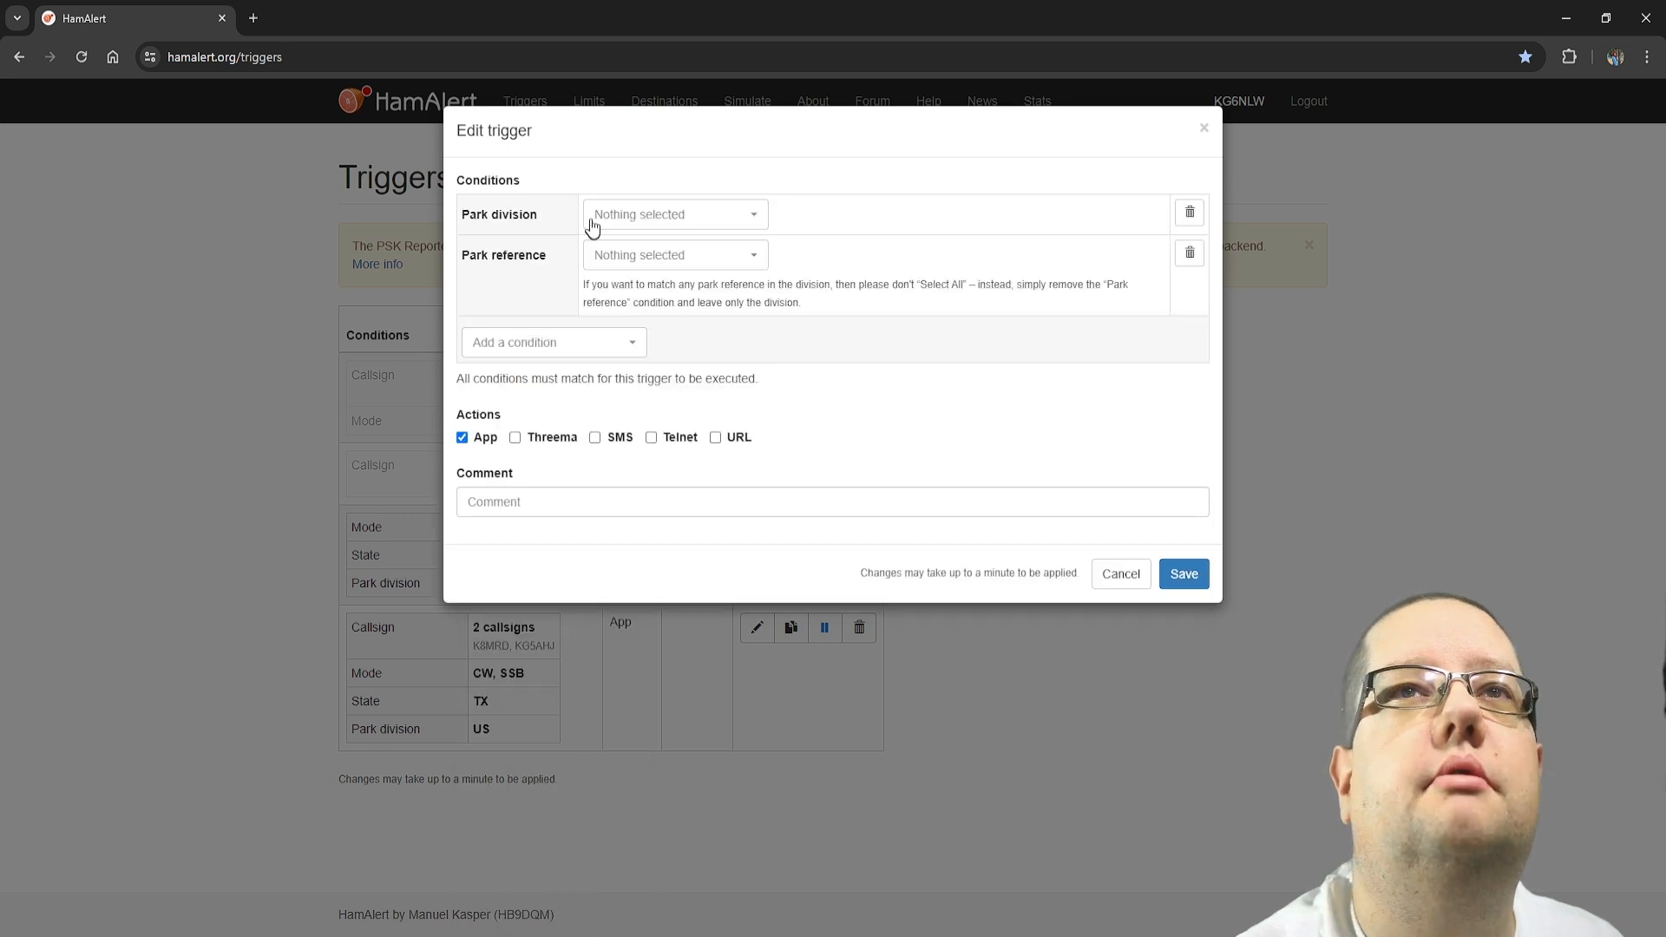
Search the park divisions for "us" and set the trigger's Park division condition to US
left_click(620, 224)
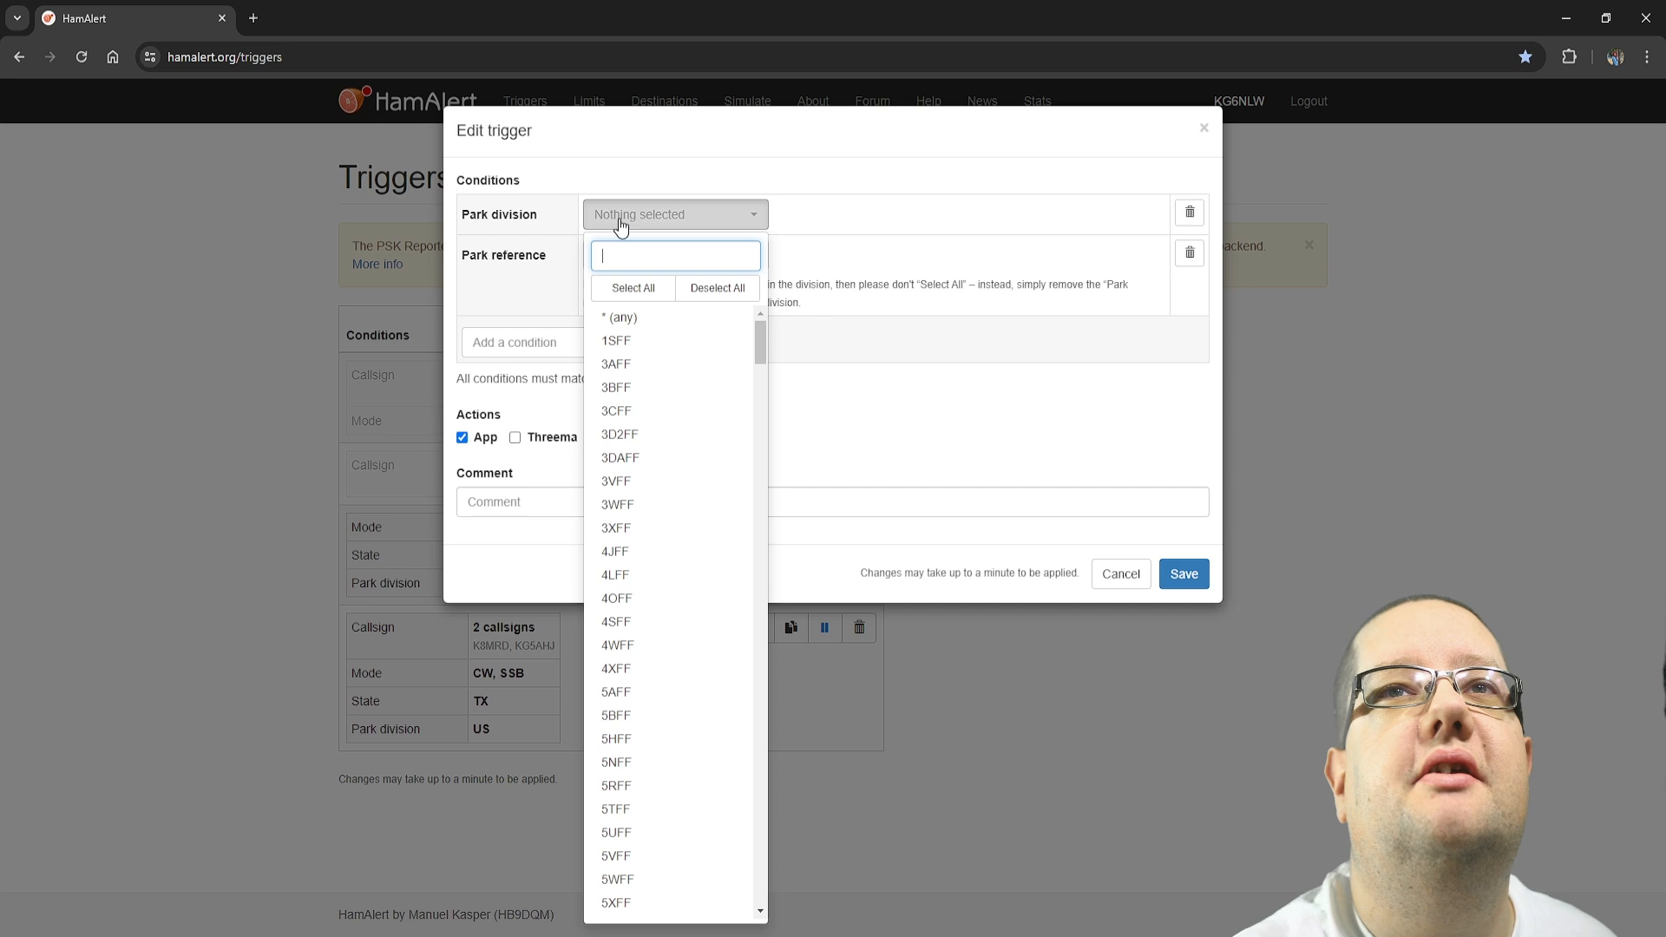
type("us")
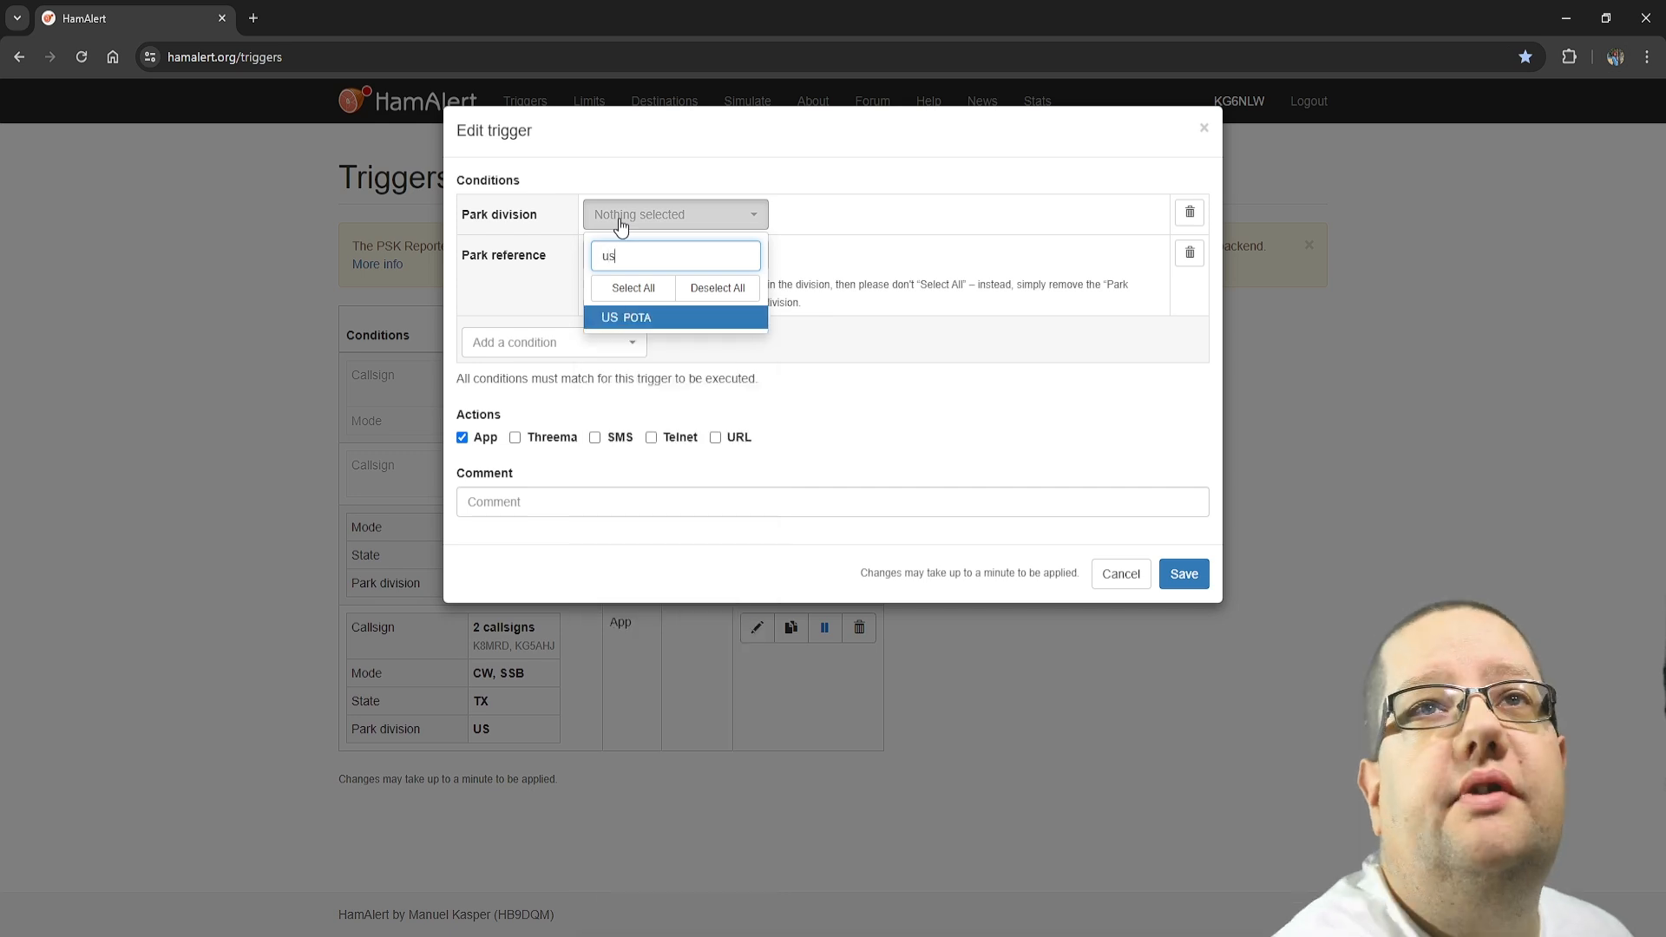
left_click(623, 295)
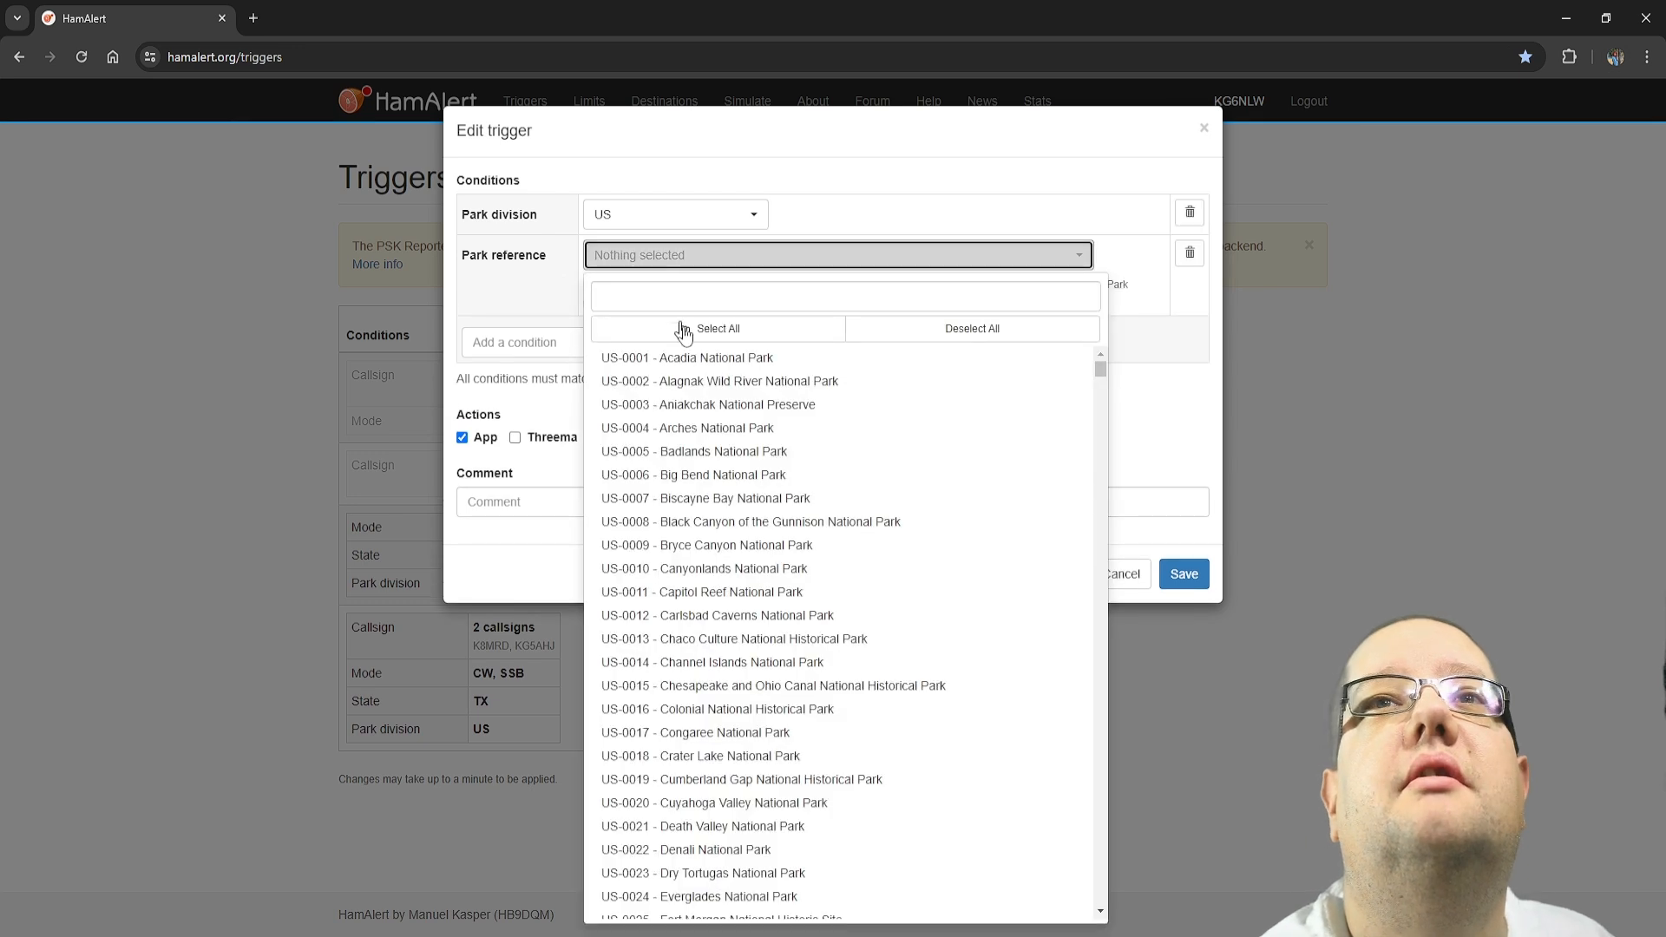
Search the park references for "2996" and set the Park reference condition to US-2996 - Cedar Hill State Park
scroll(763, 680, "down", 15)
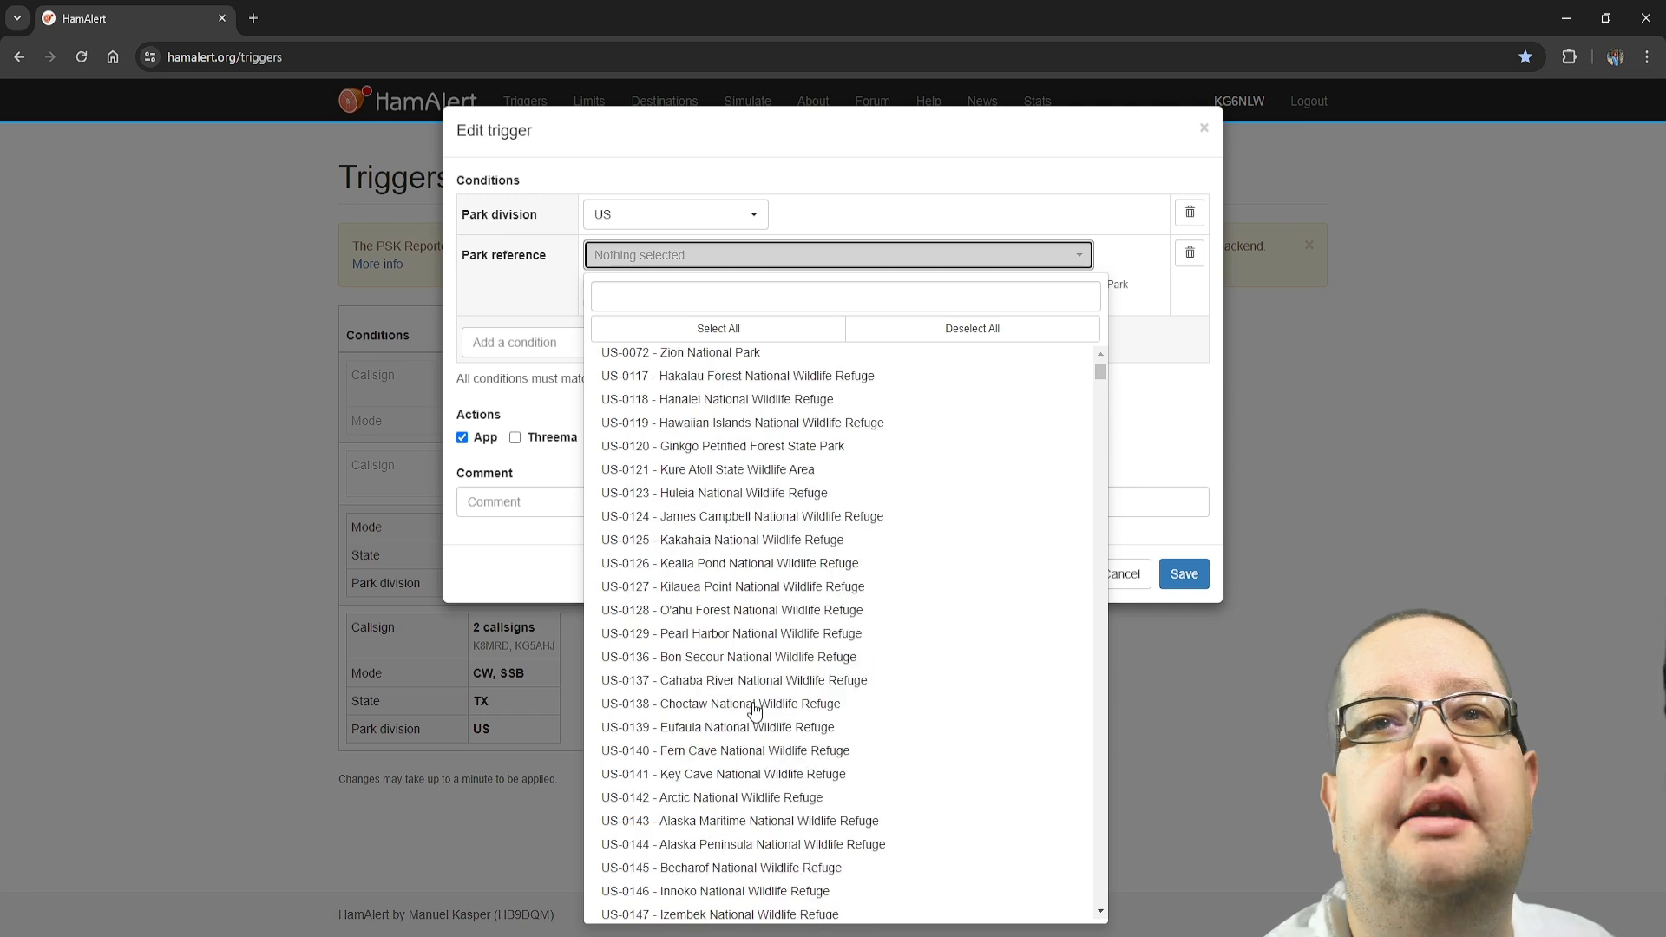
scroll(754, 710, "up", 12)
scroll(696, 791, "down", 9)
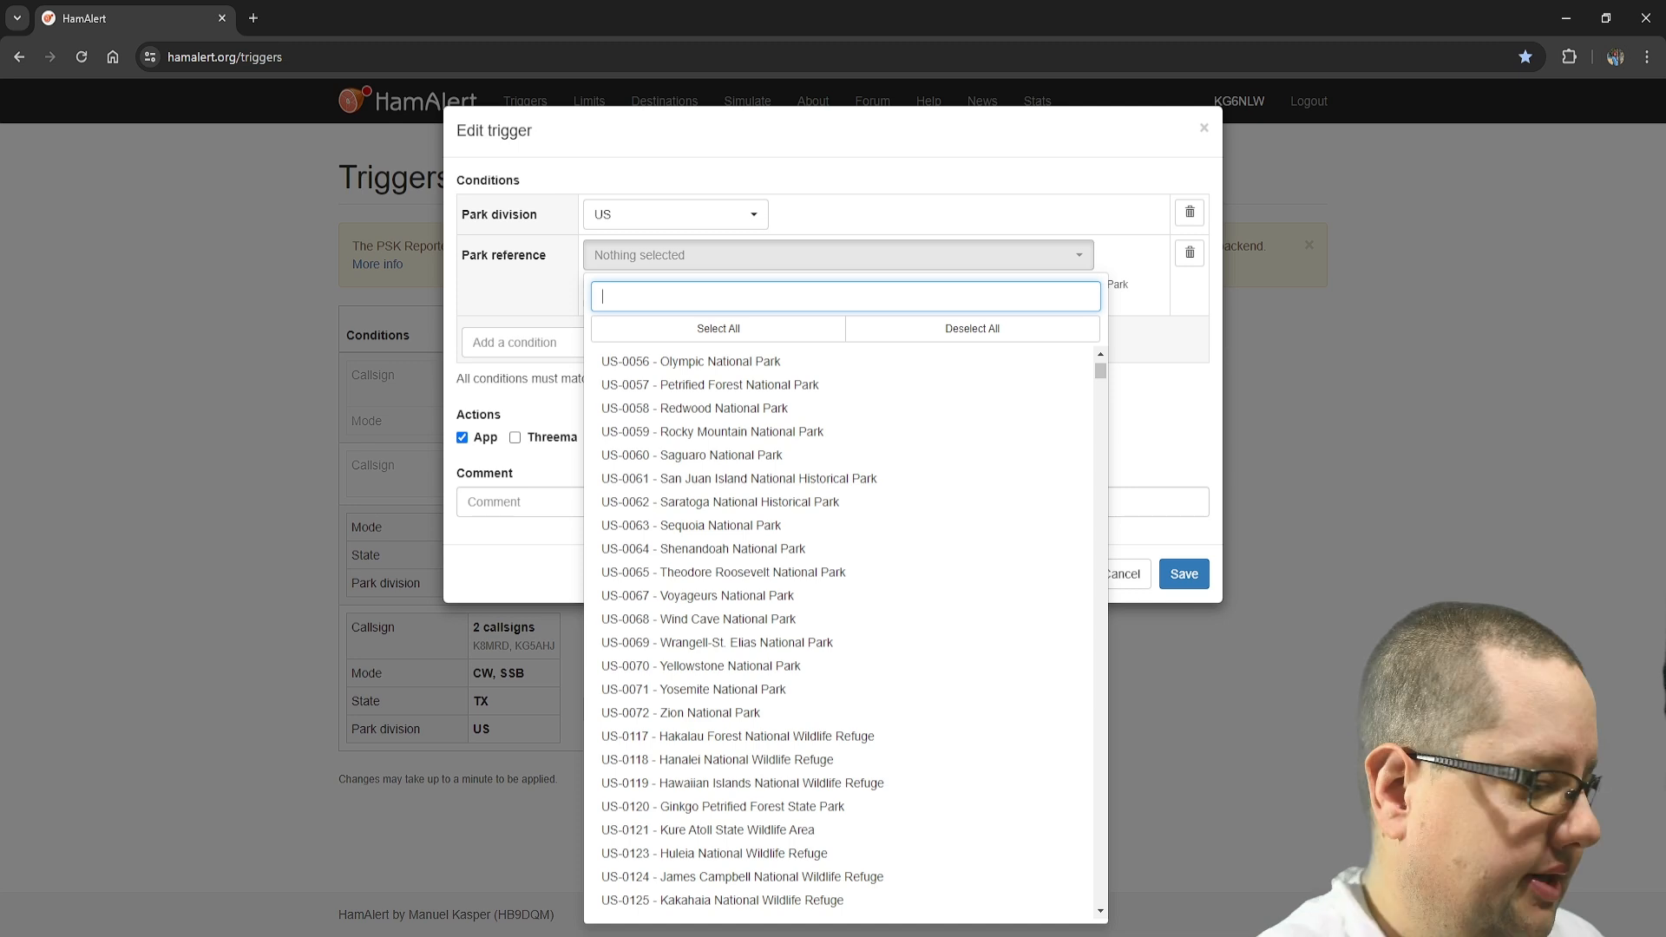
type("2996")
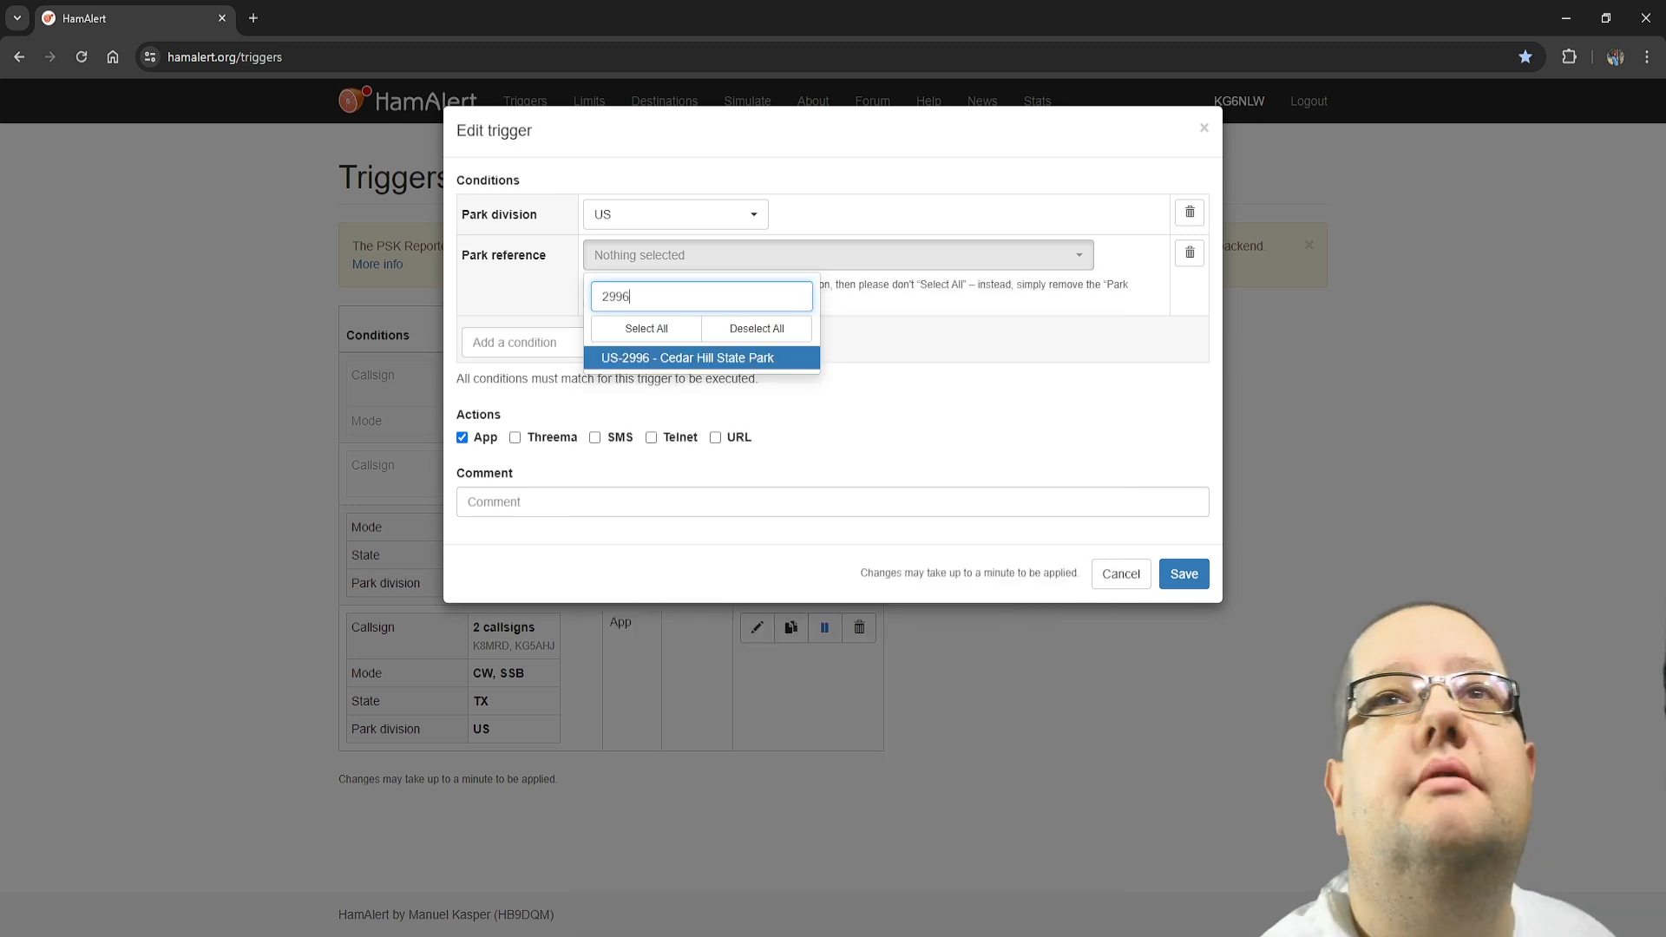
left_click(688, 361)
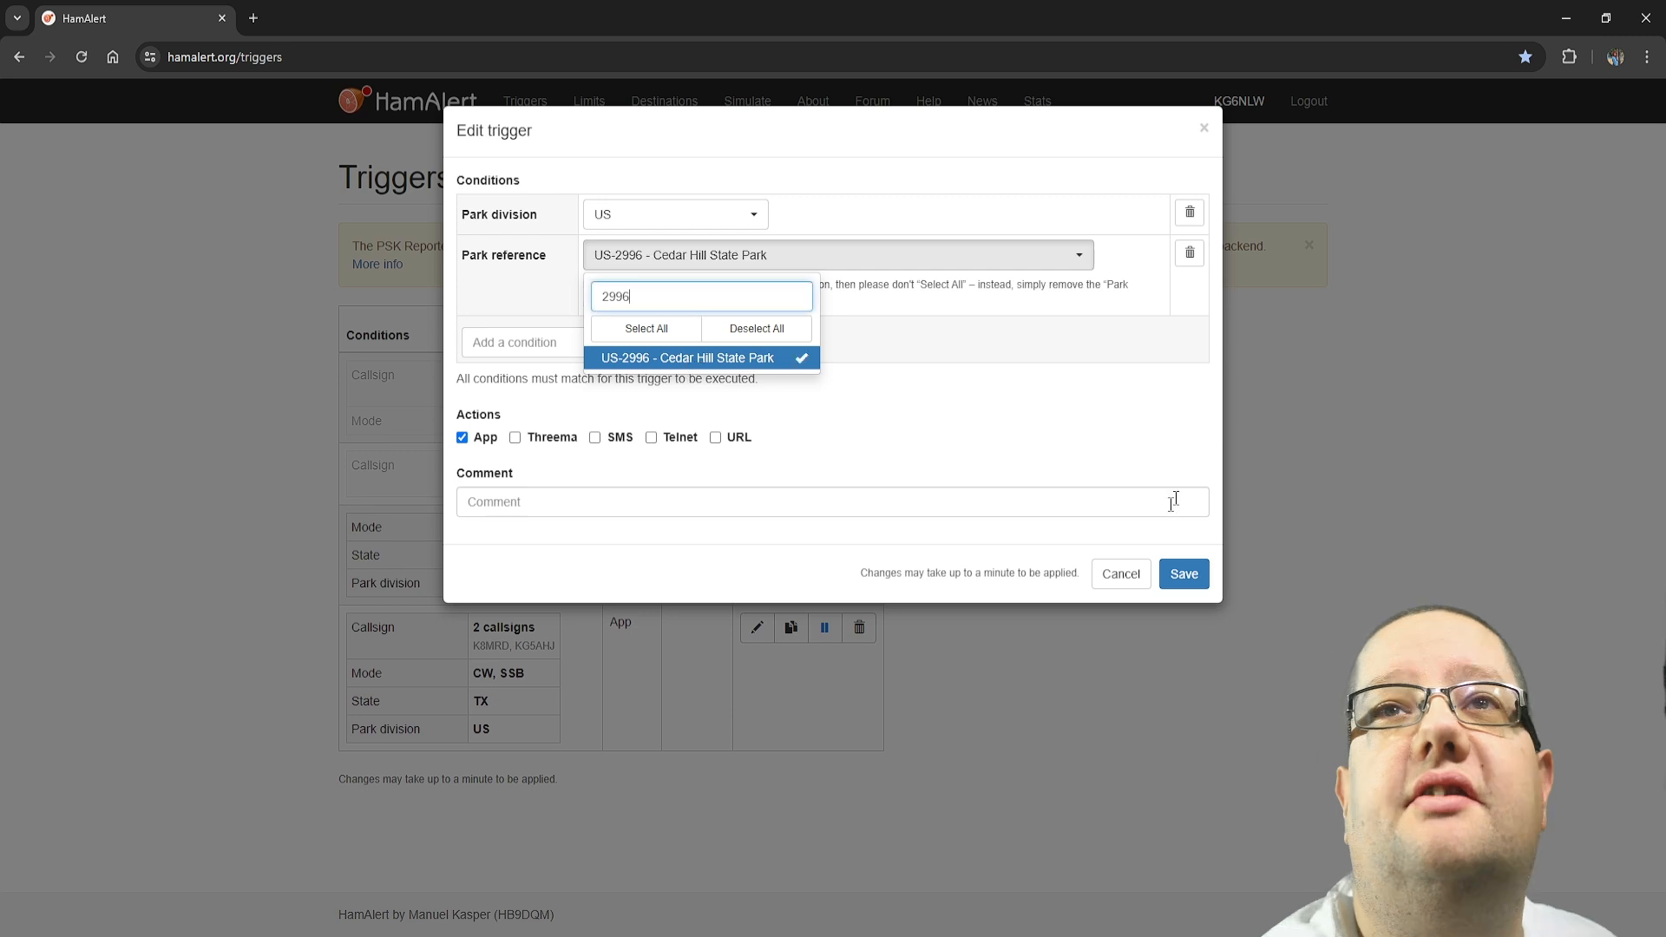
left_click(989, 437)
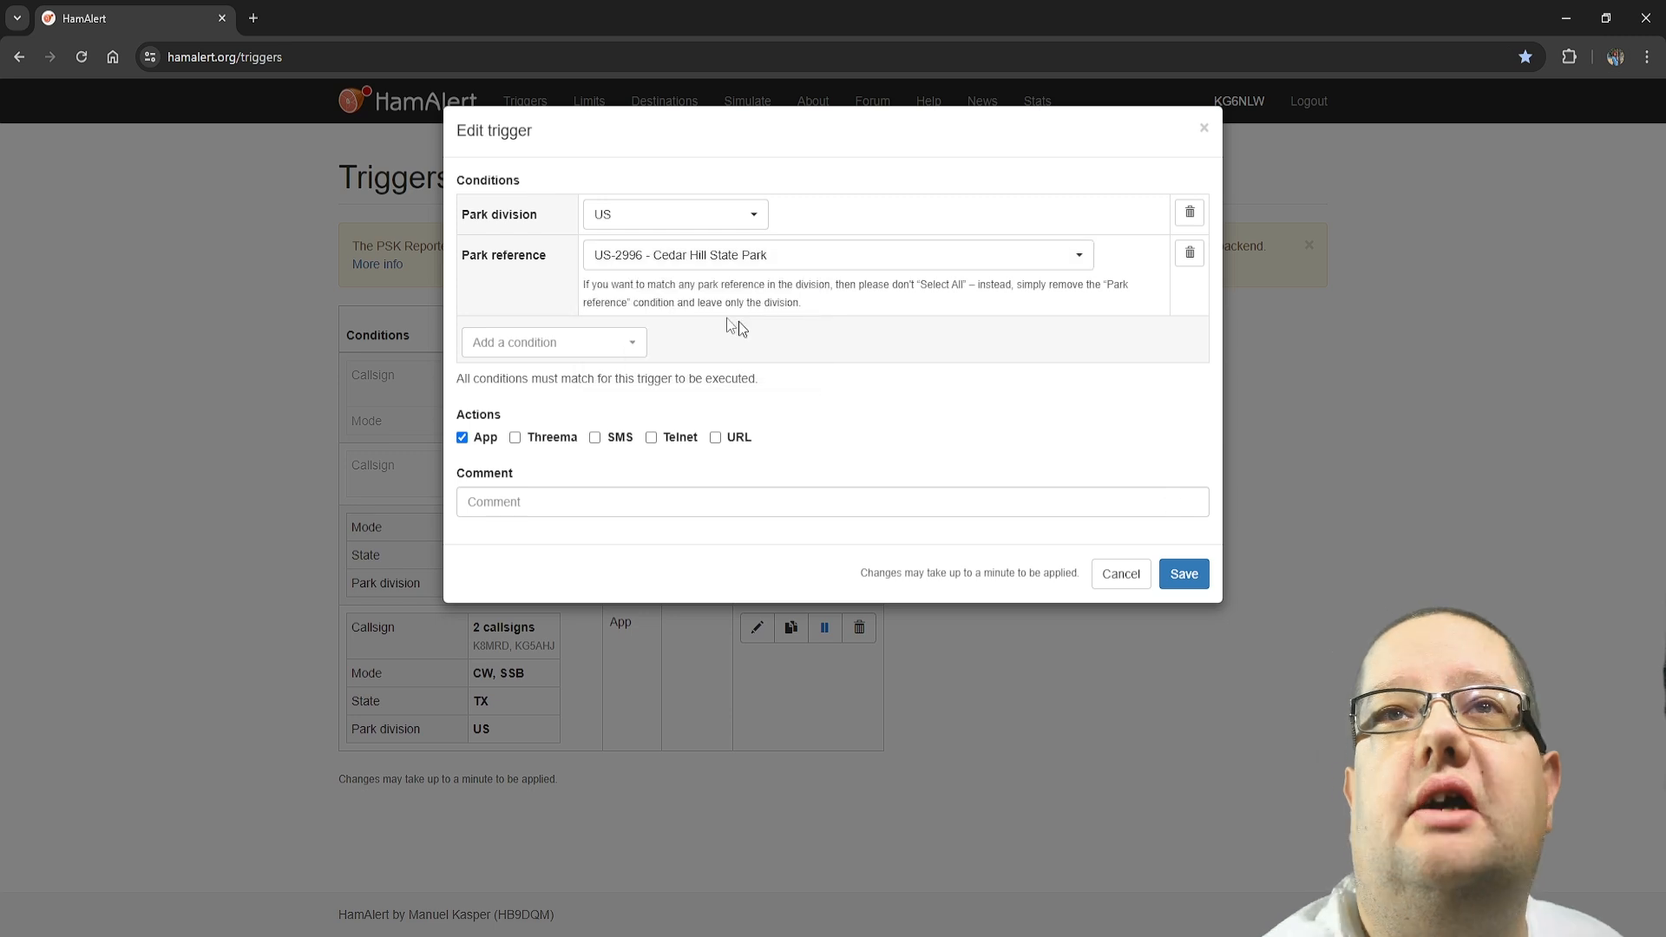
Add a Callsign condition with K8MRD to the trigger and save it
left_click(570, 345)
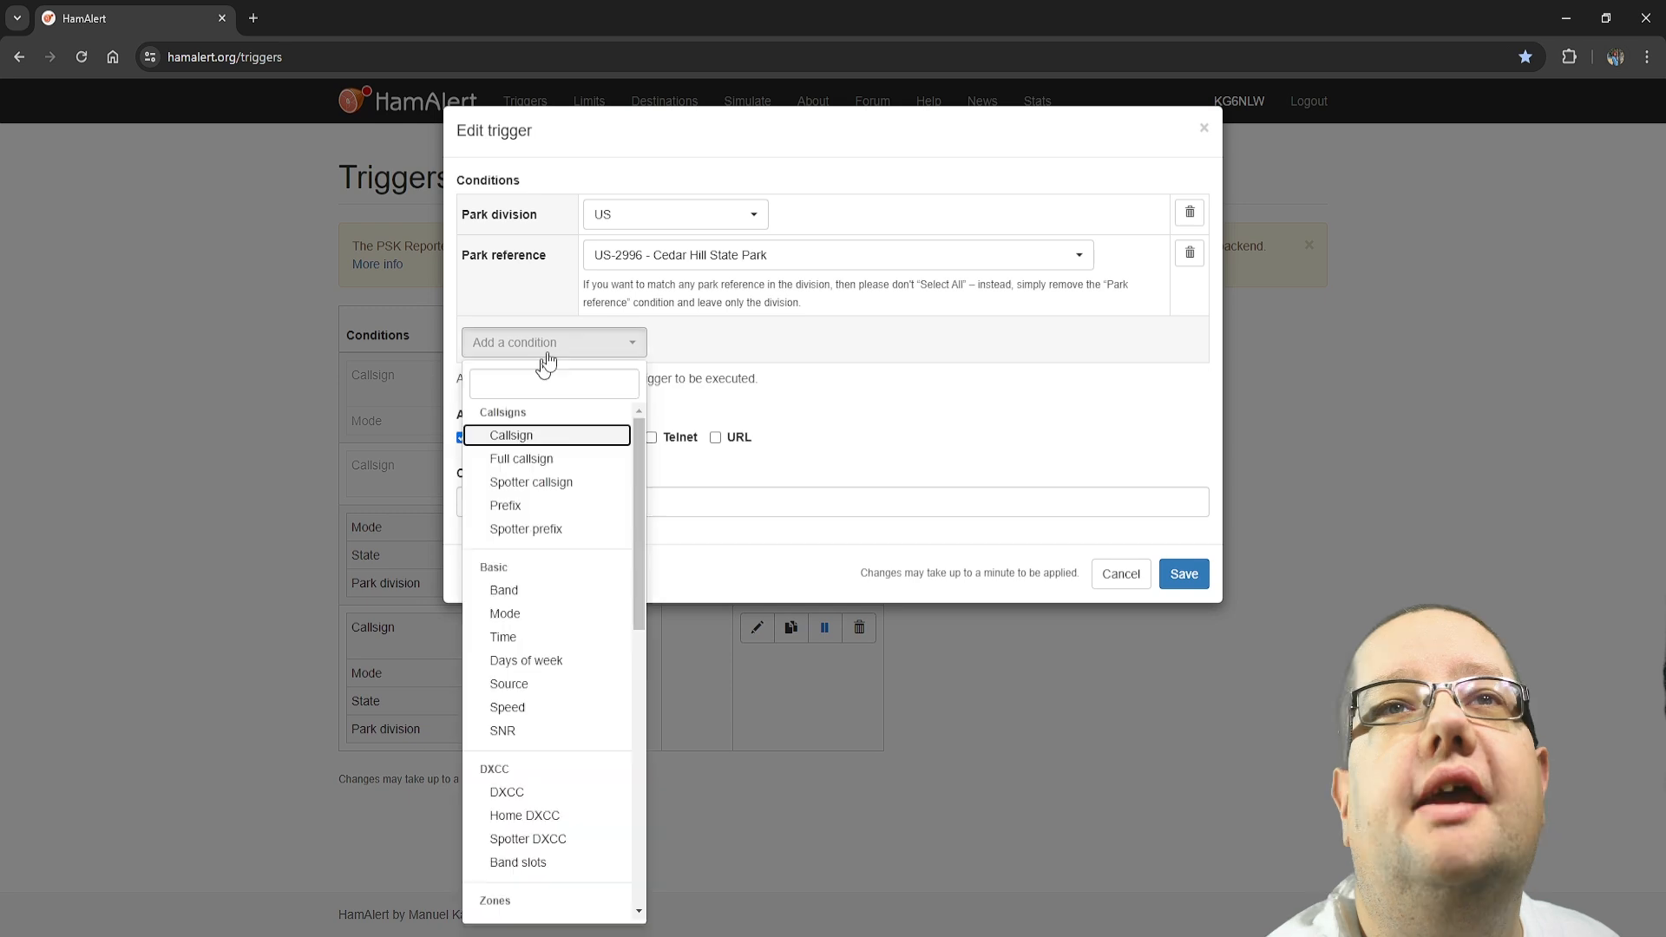
key("Return")
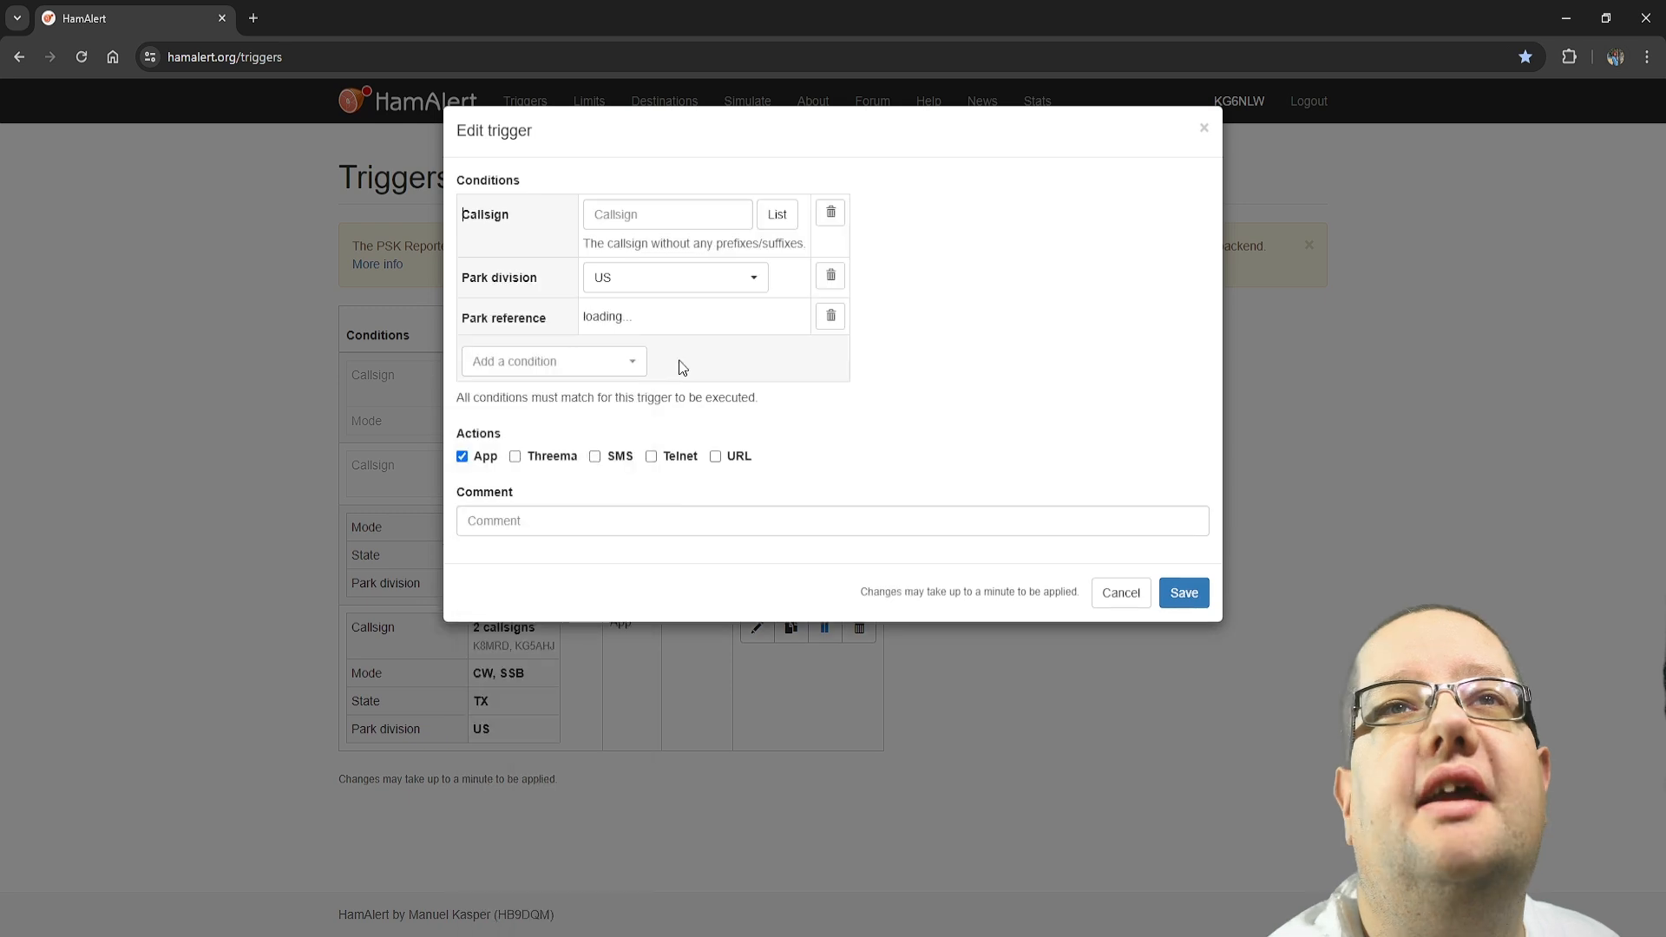
left_click(644, 214)
type("K8MRD")
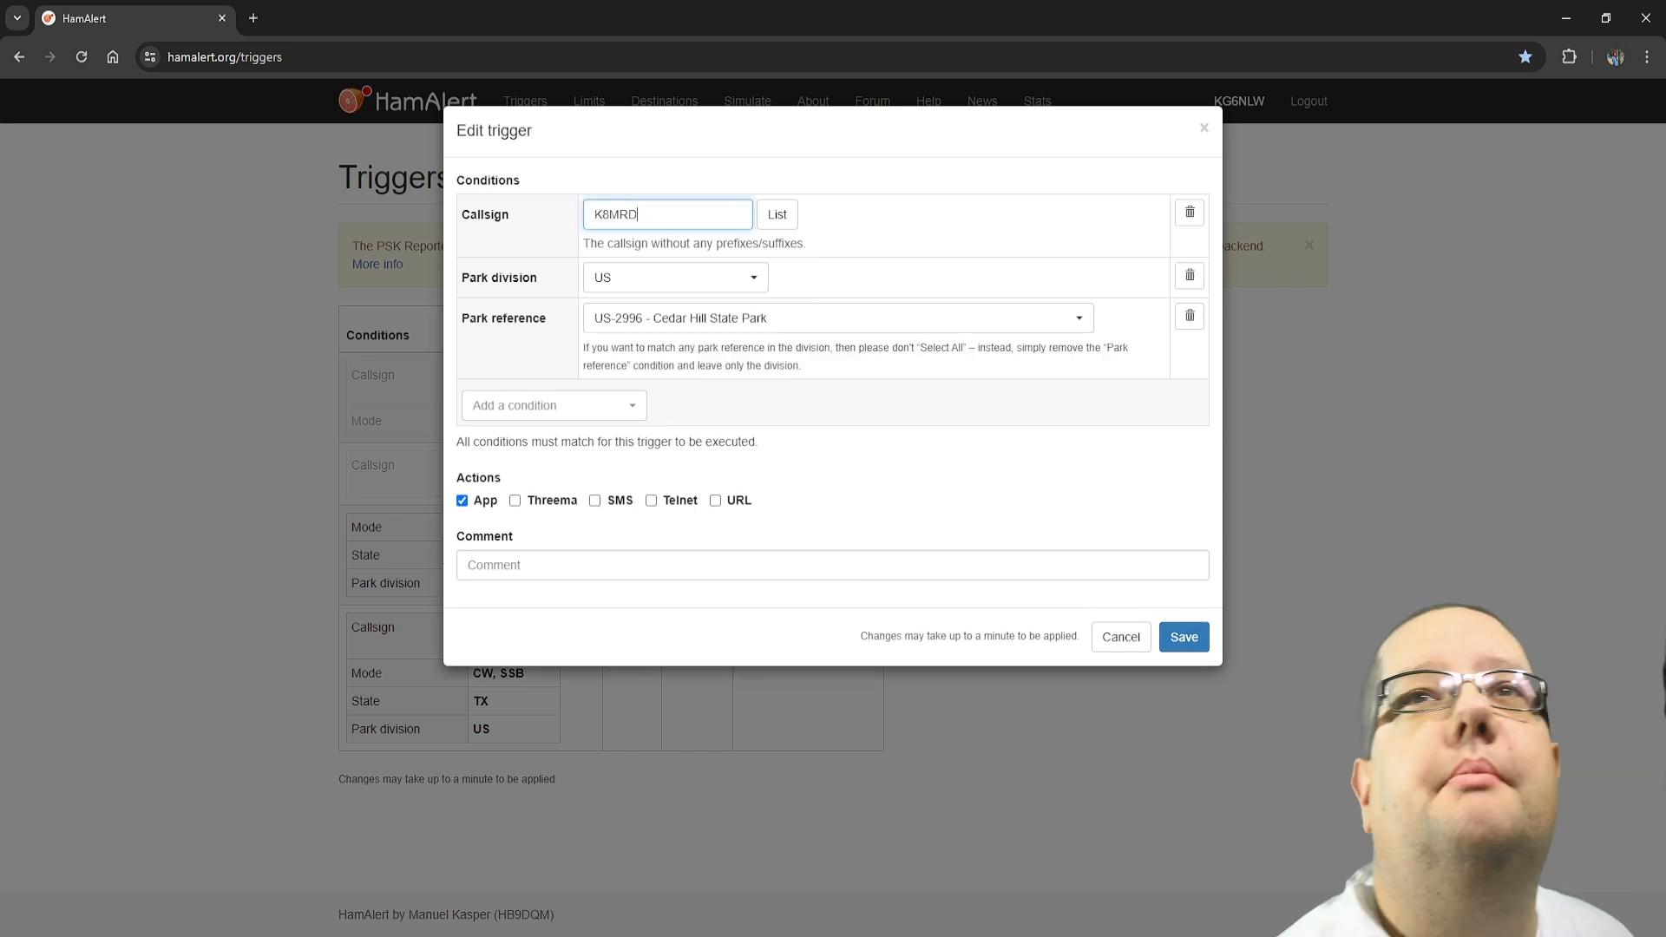
left_click(1185, 638)
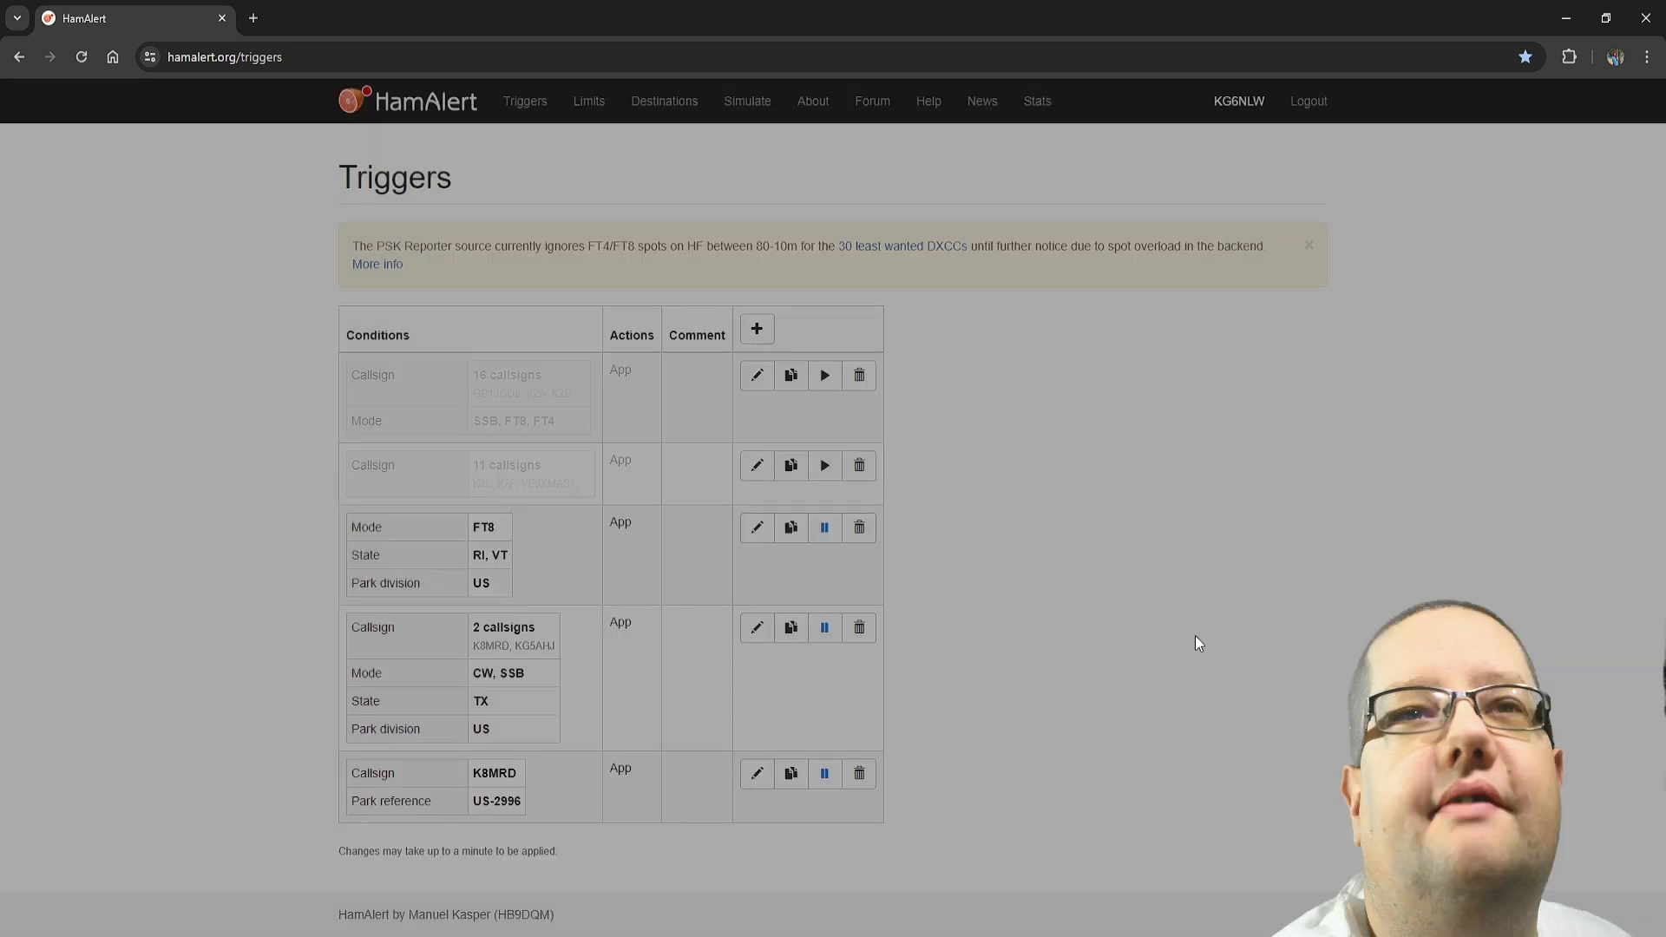
Open the saved trigger for K8MRD at park US-2996 for editing
left_click_drag(359, 773, 531, 804)
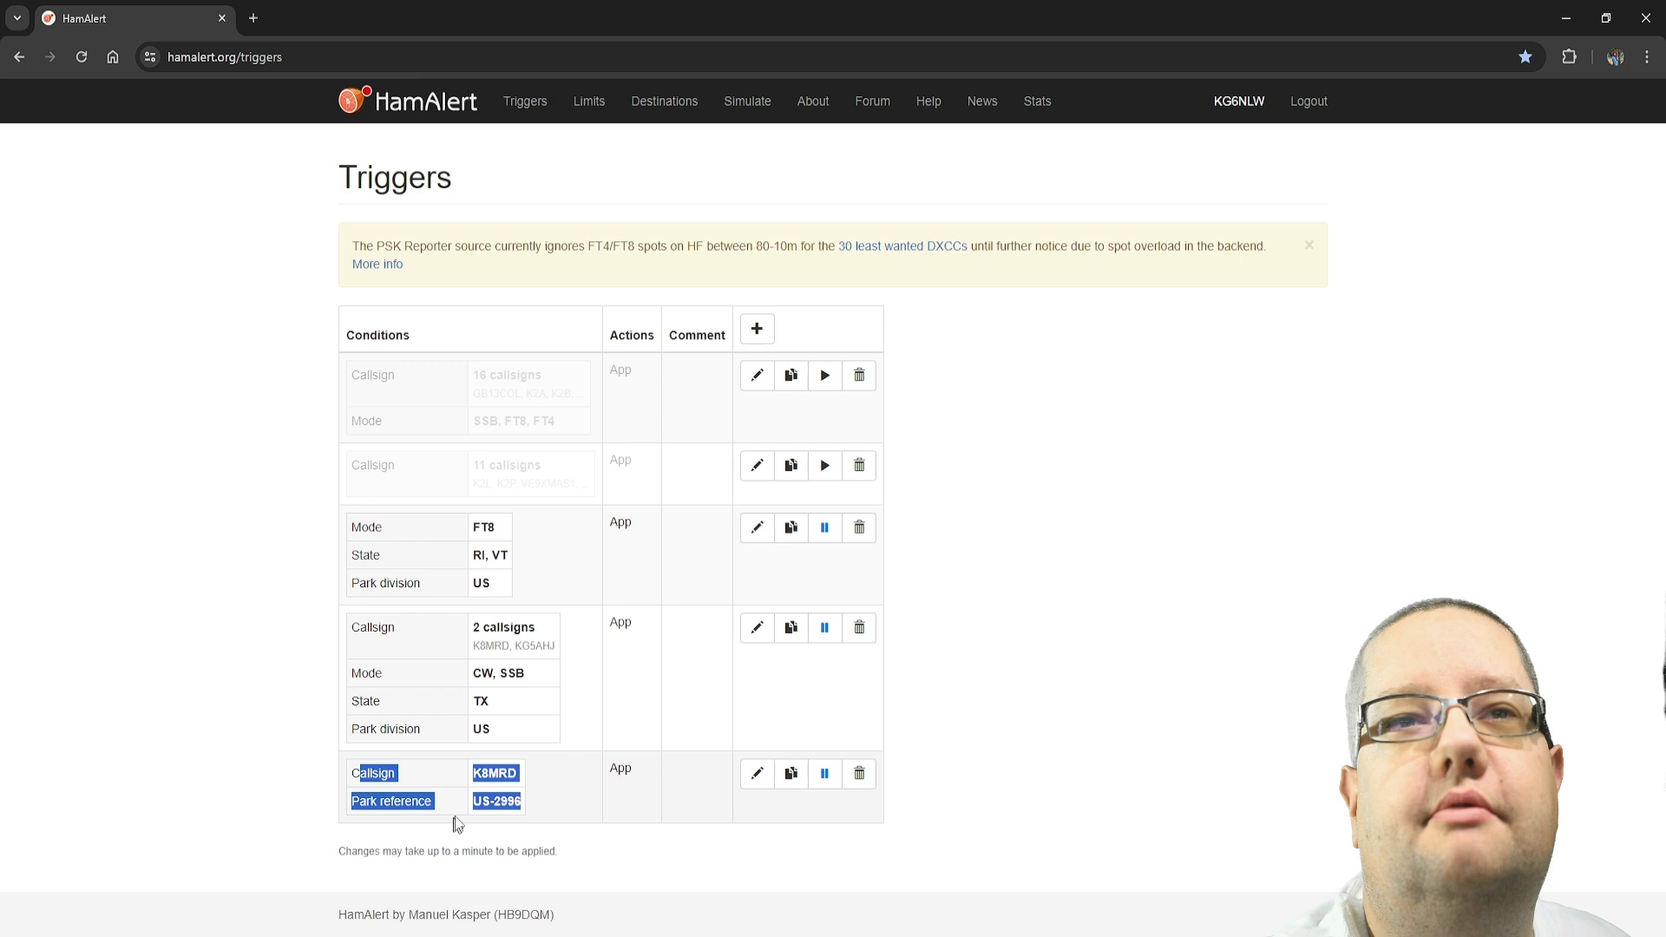
left_click(522, 811)
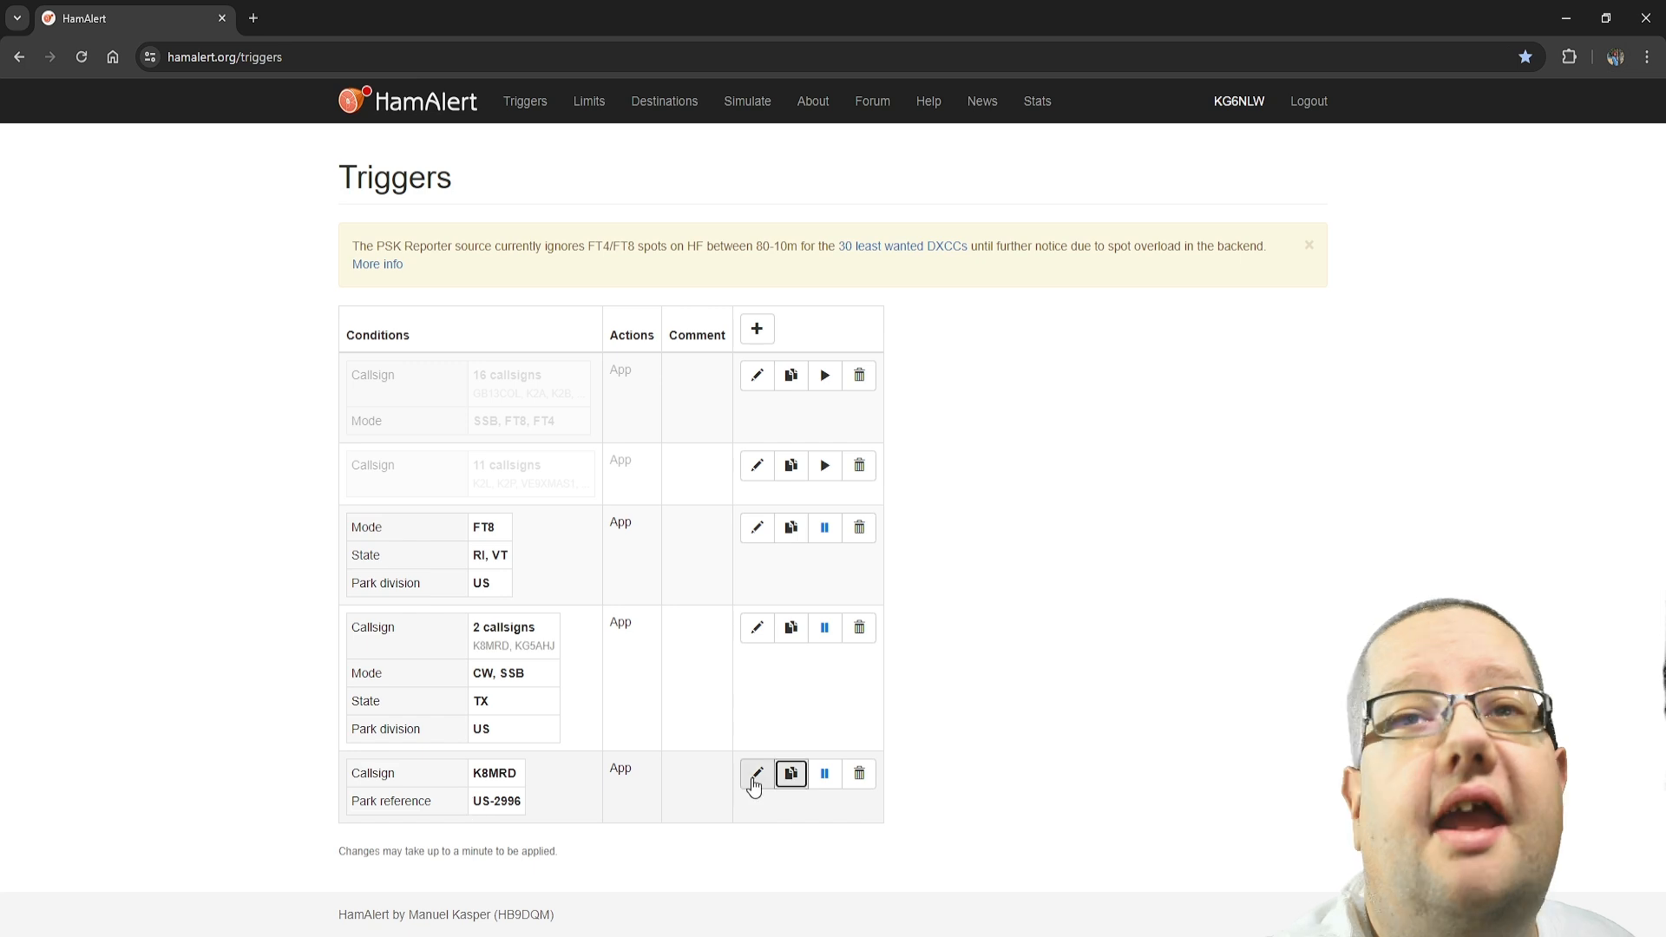
left_click(753, 785)
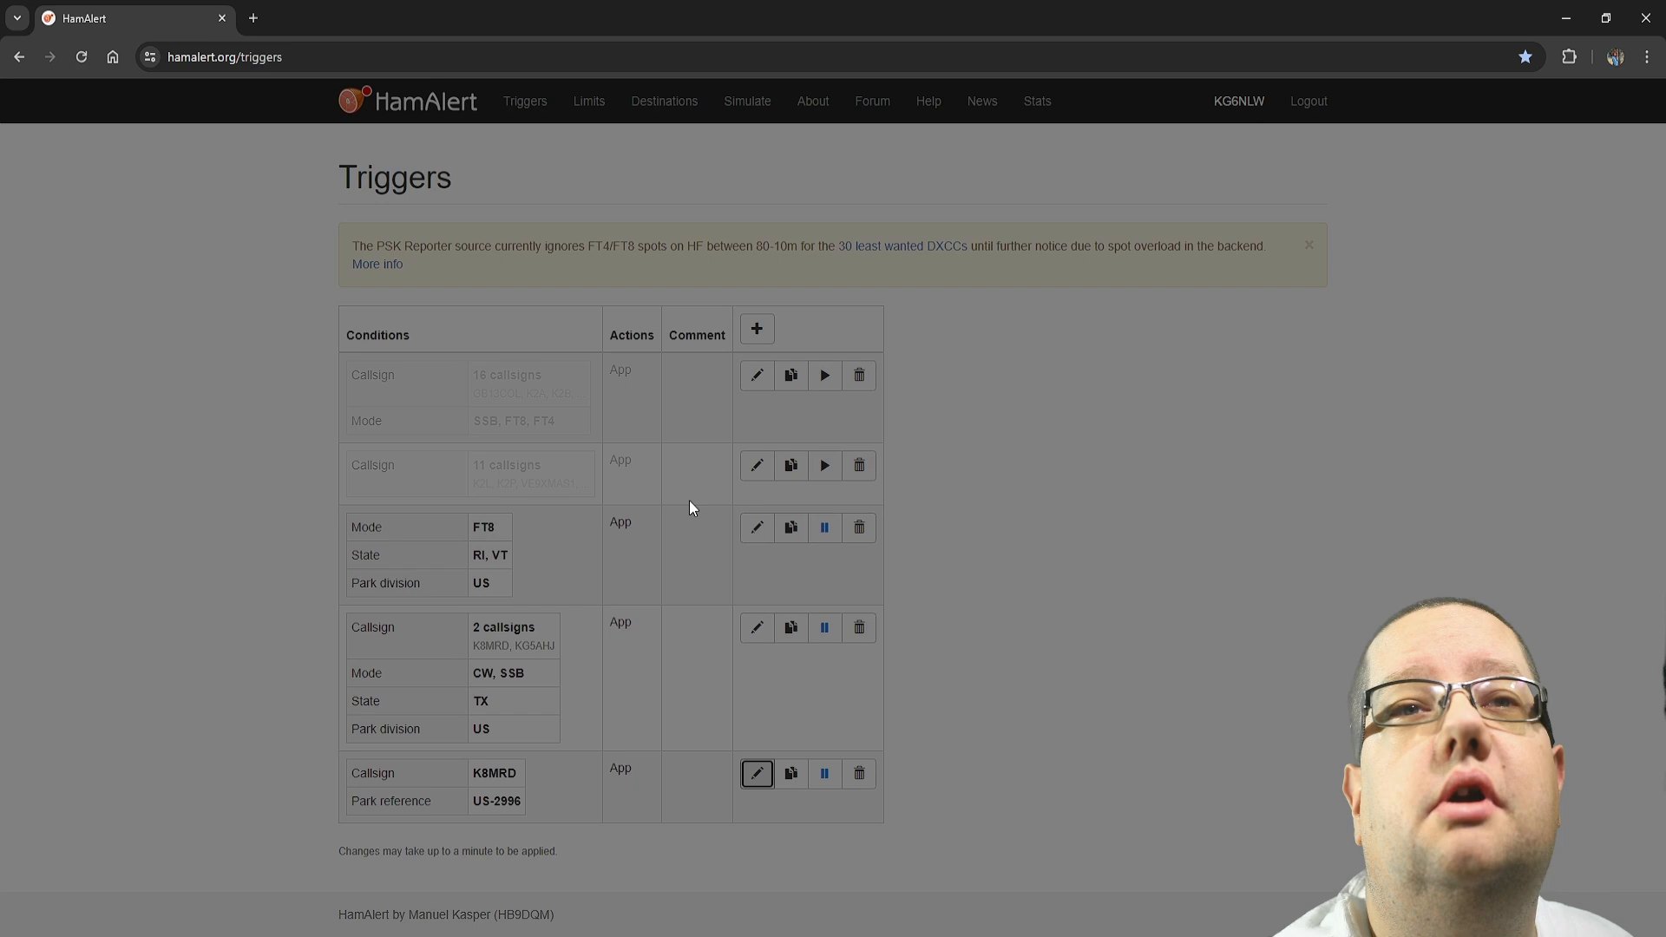